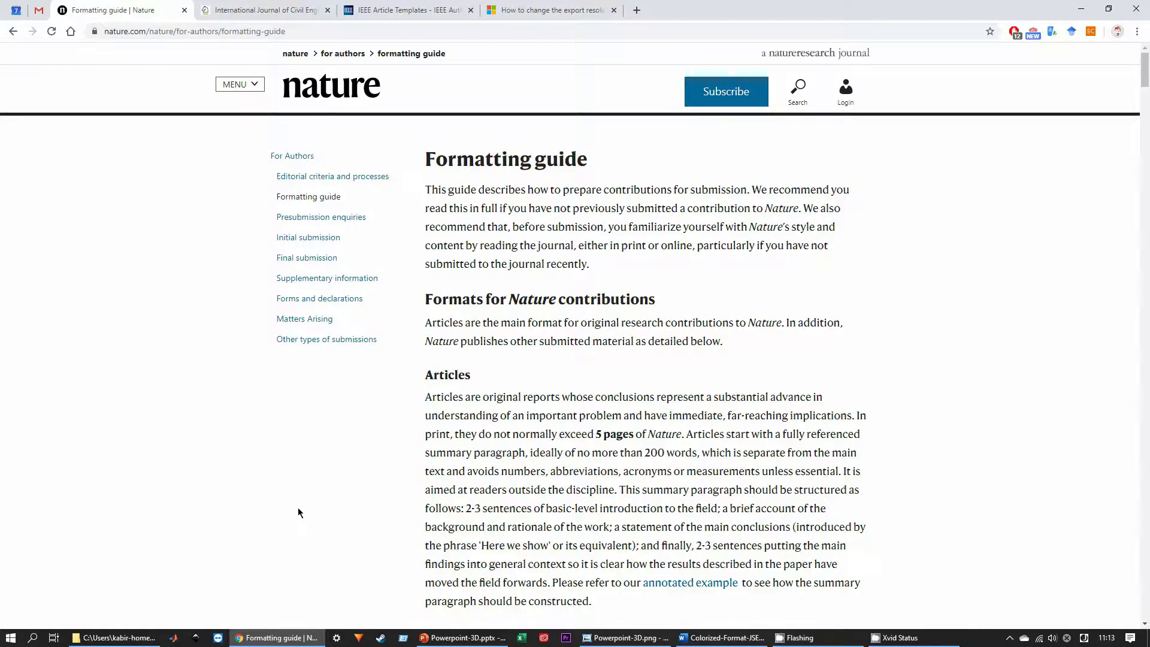
- Read through Nature's formatting guide down to its requirements for figures and standard figure sizes
scroll(298, 512, down, 10)
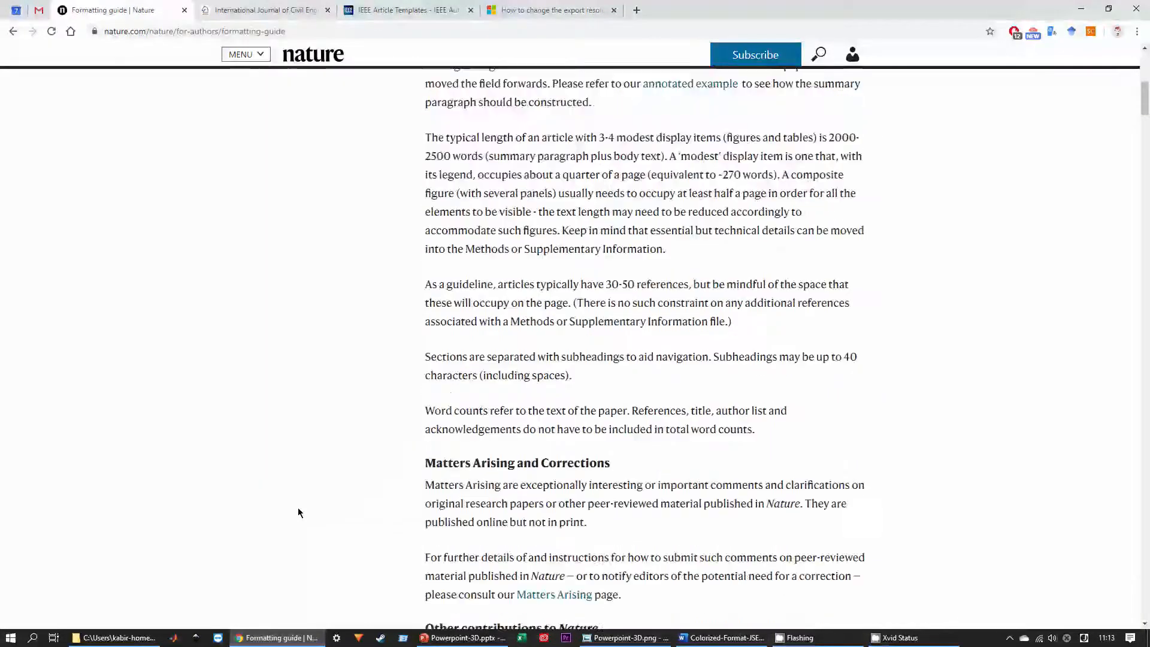
scroll(298, 512, down, 15)
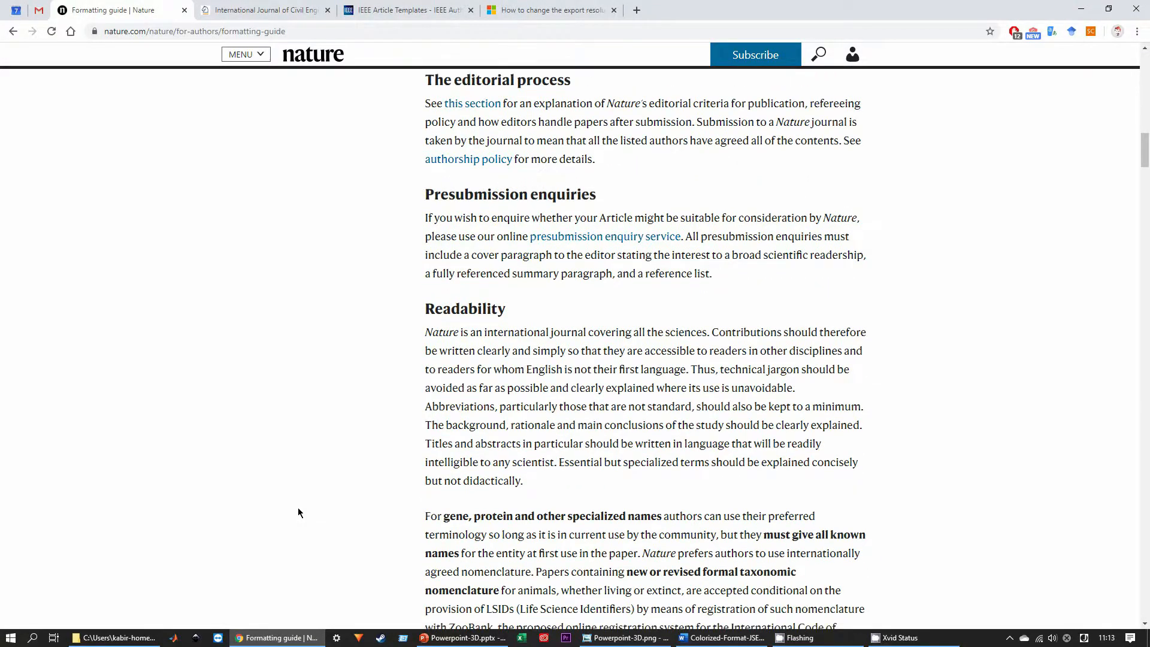
scroll(298, 512, down, 15)
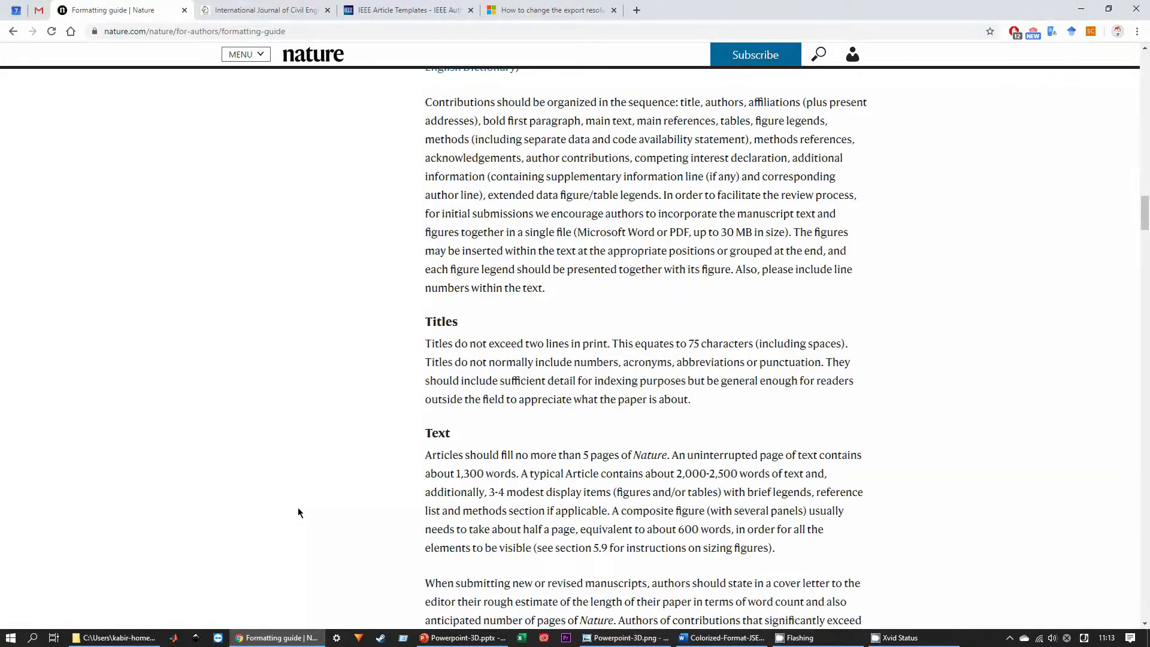
scroll(298, 512, down, 6)
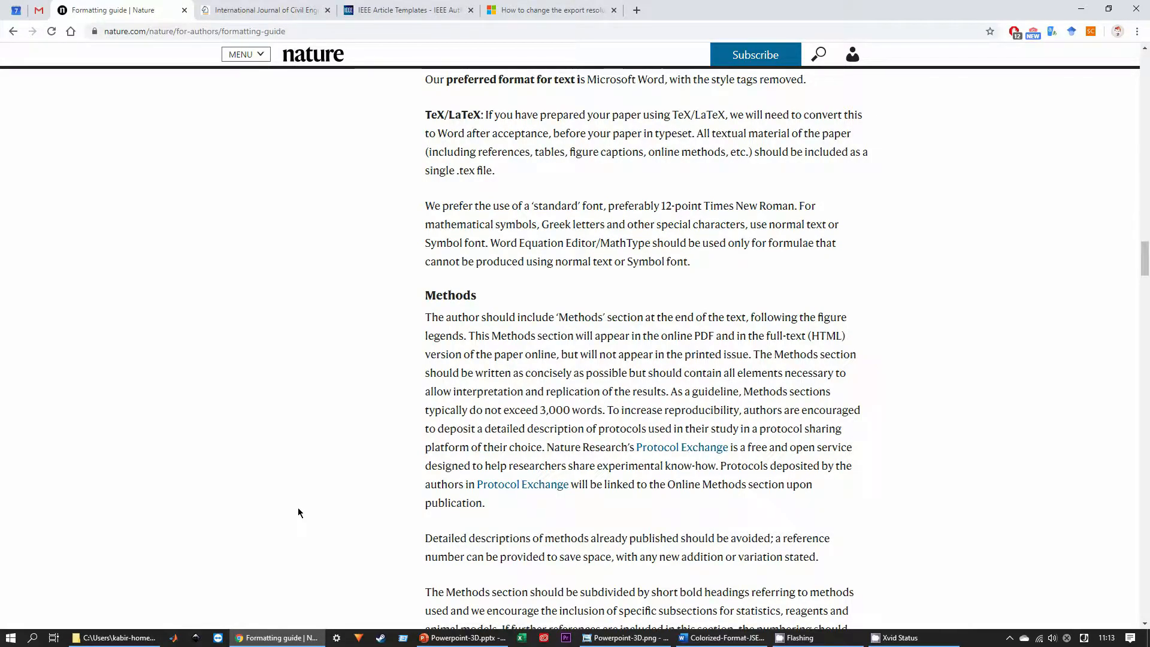
scroll(298, 512, down, 15)
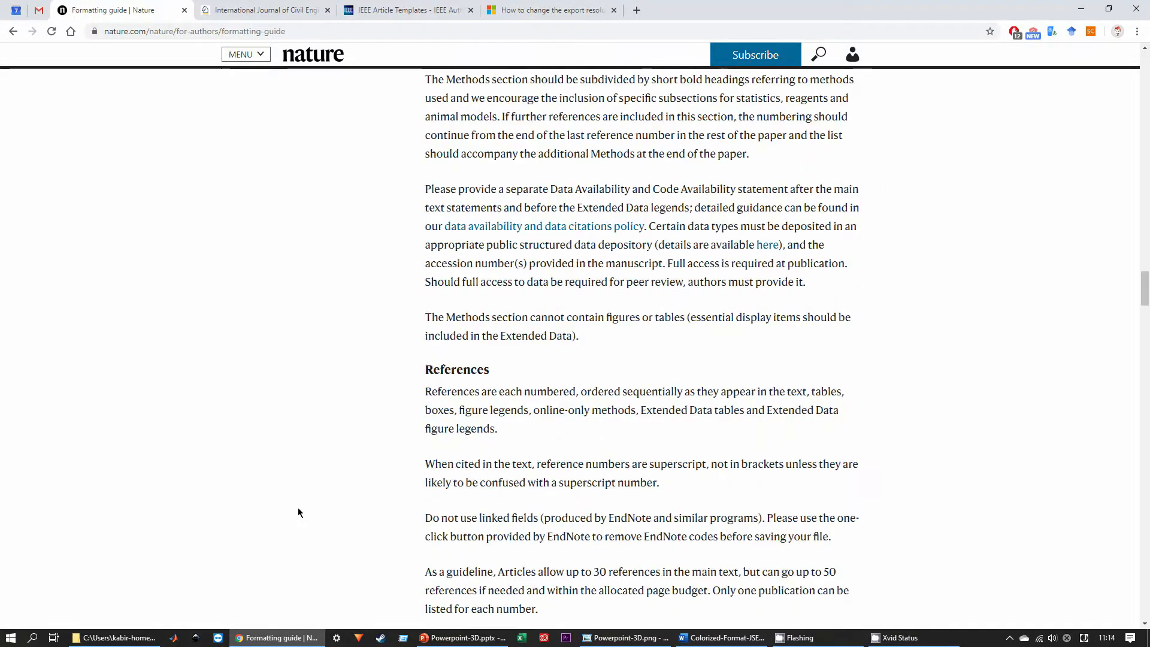
scroll(298, 512, down, 10)
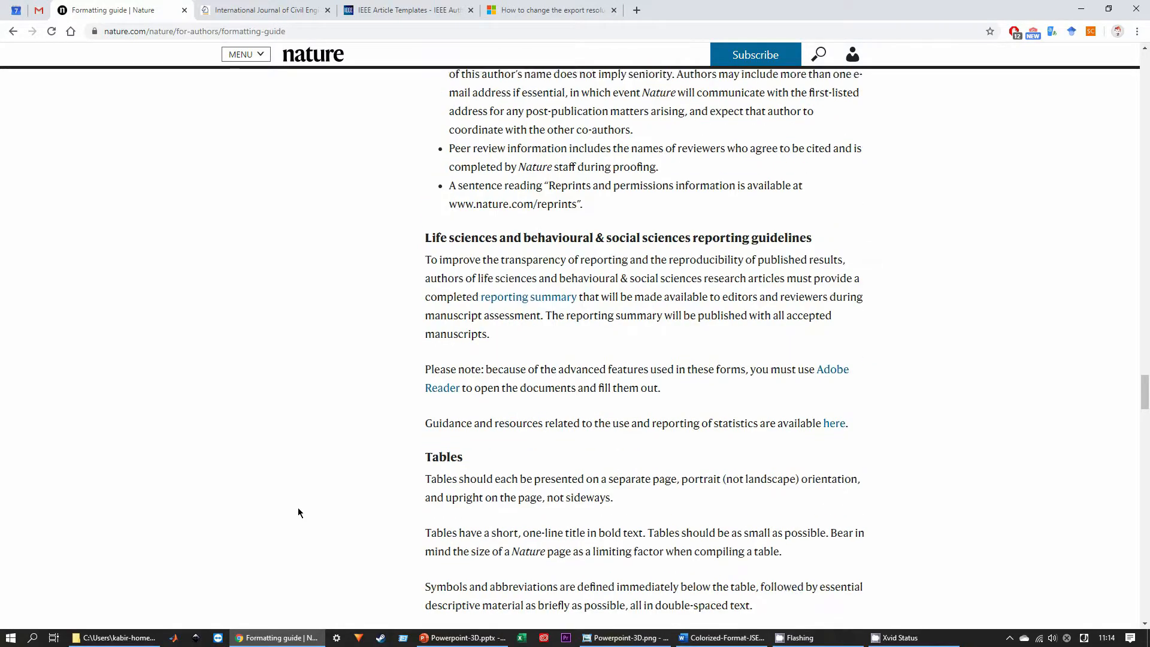
scroll(298, 512, down, 6)
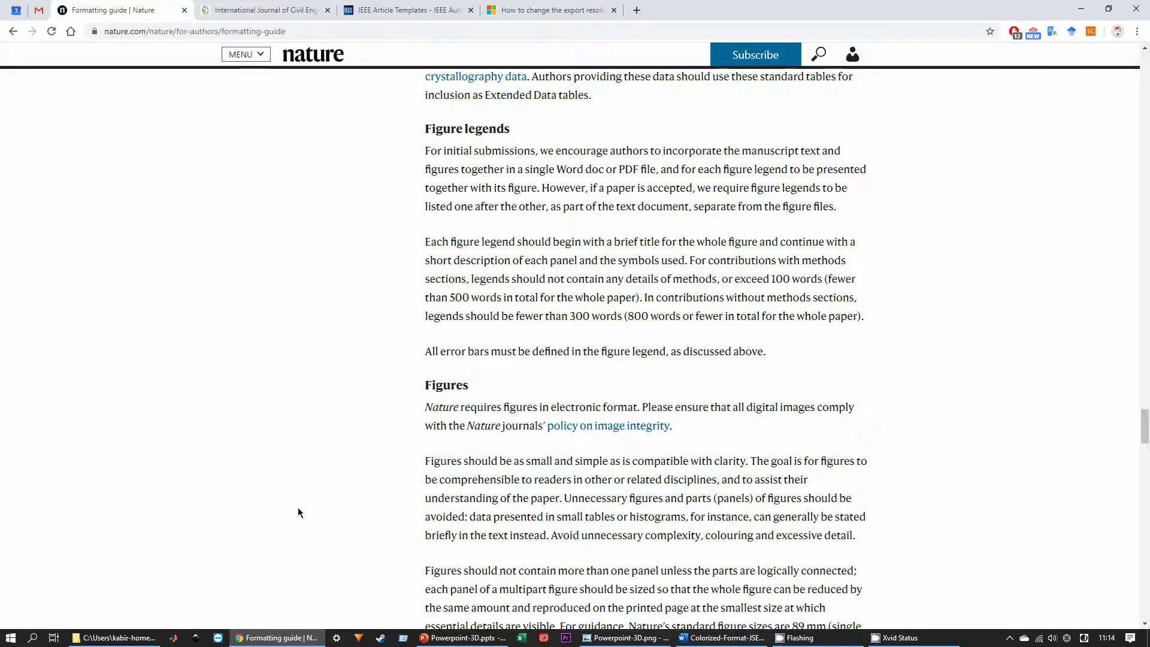
scroll(298, 512, down, 3)
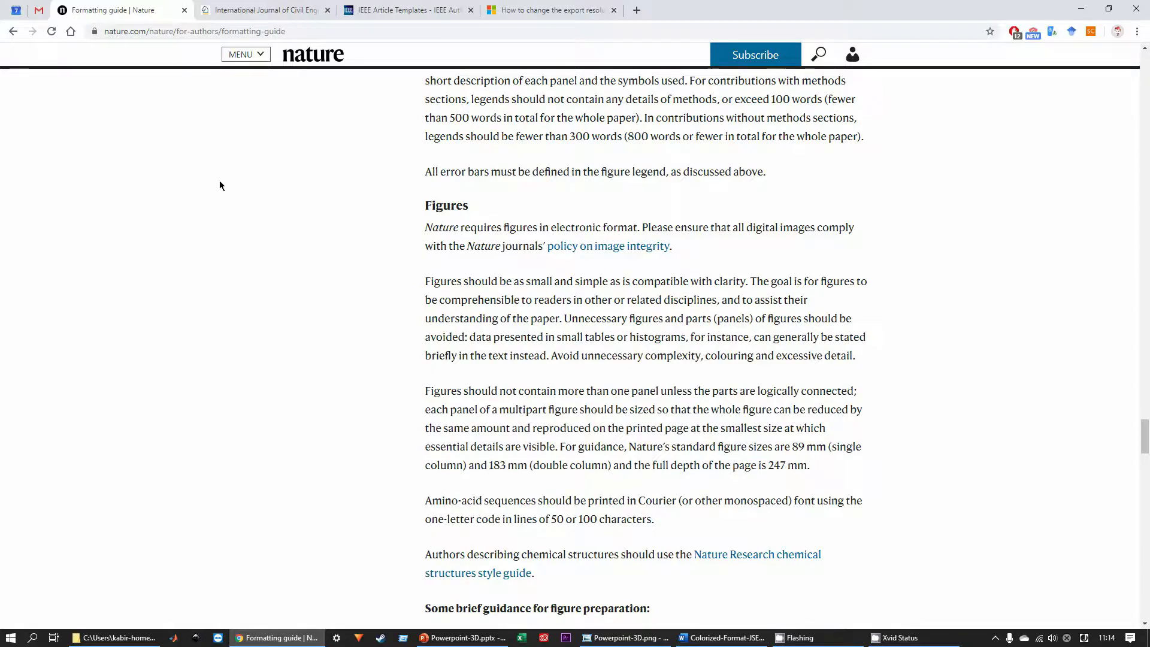
- Review the Springer artwork guidelines and the IEEE article template list, and open the templates page for IEEE Sensors Journal
click(257, 11)
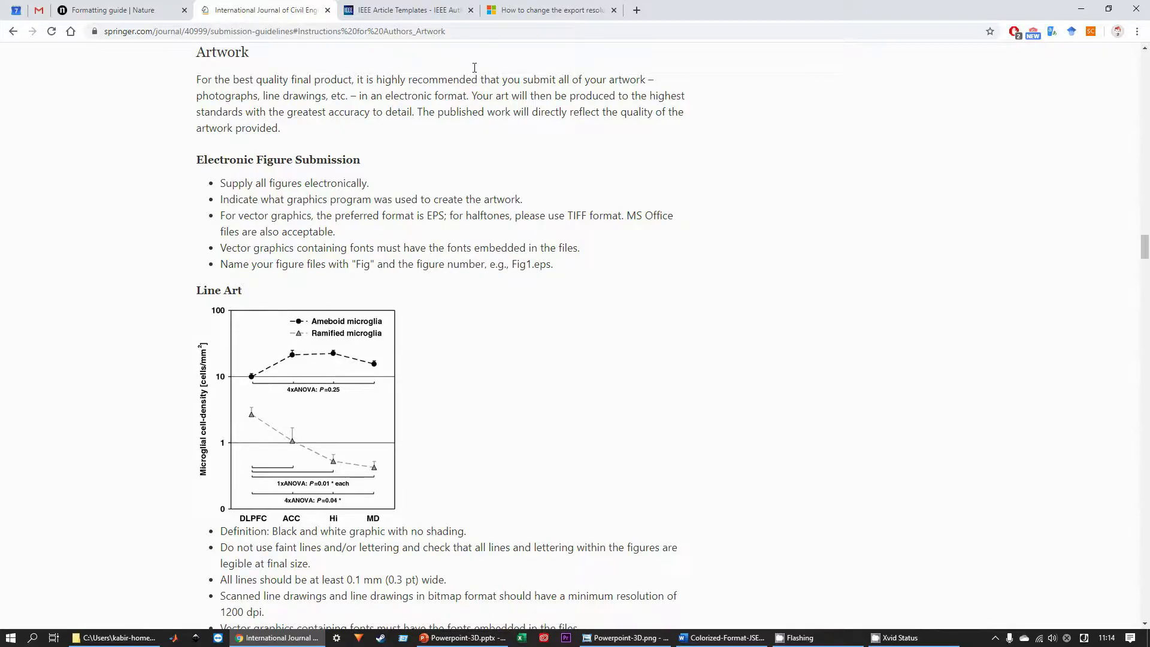
click(444, 15)
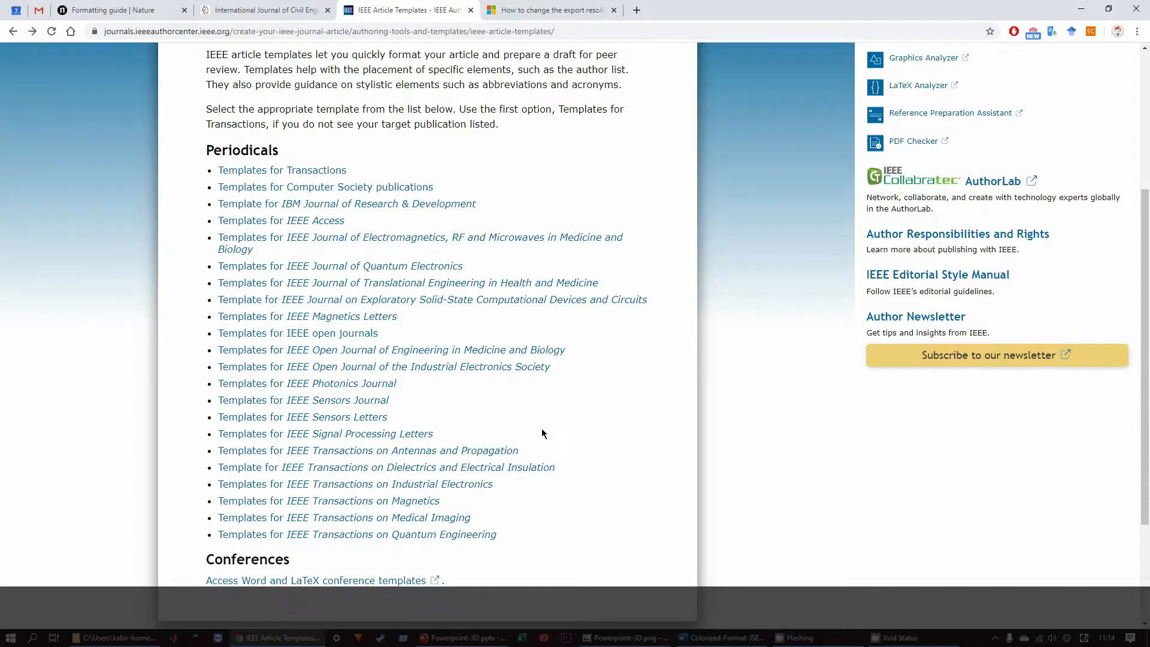
click(288, 401)
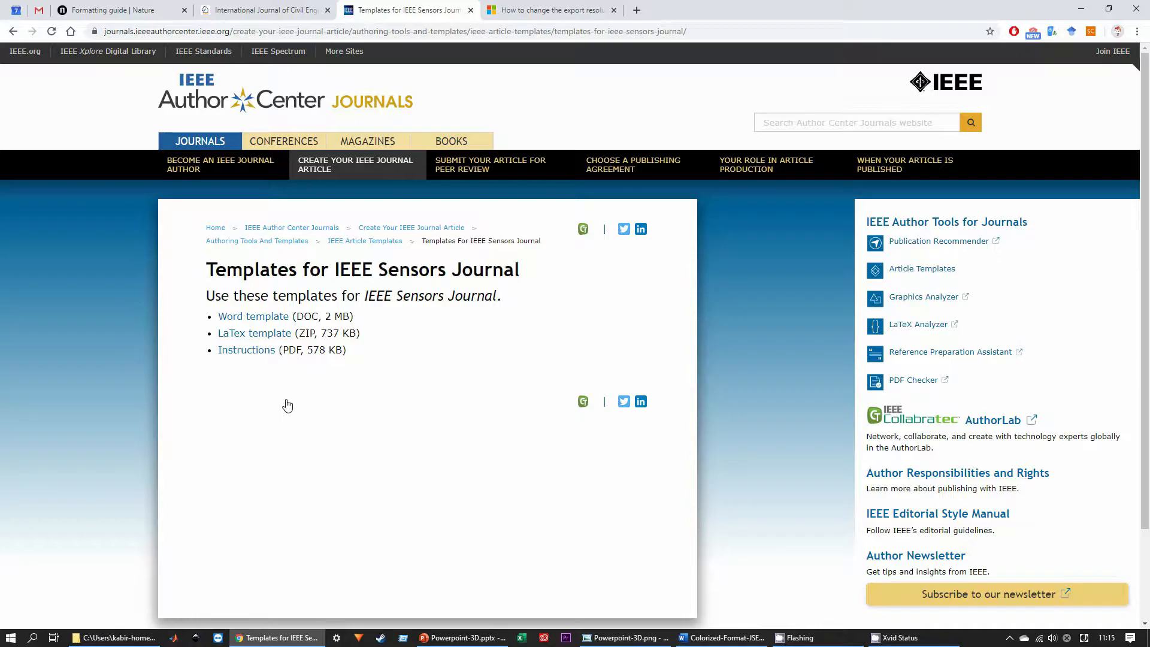
- Switch to the Colorized-Format-JSEN.doc template in Word and examine its layout, down to Fig. 1 and the guidelines for graphics preparation
click(722, 637)
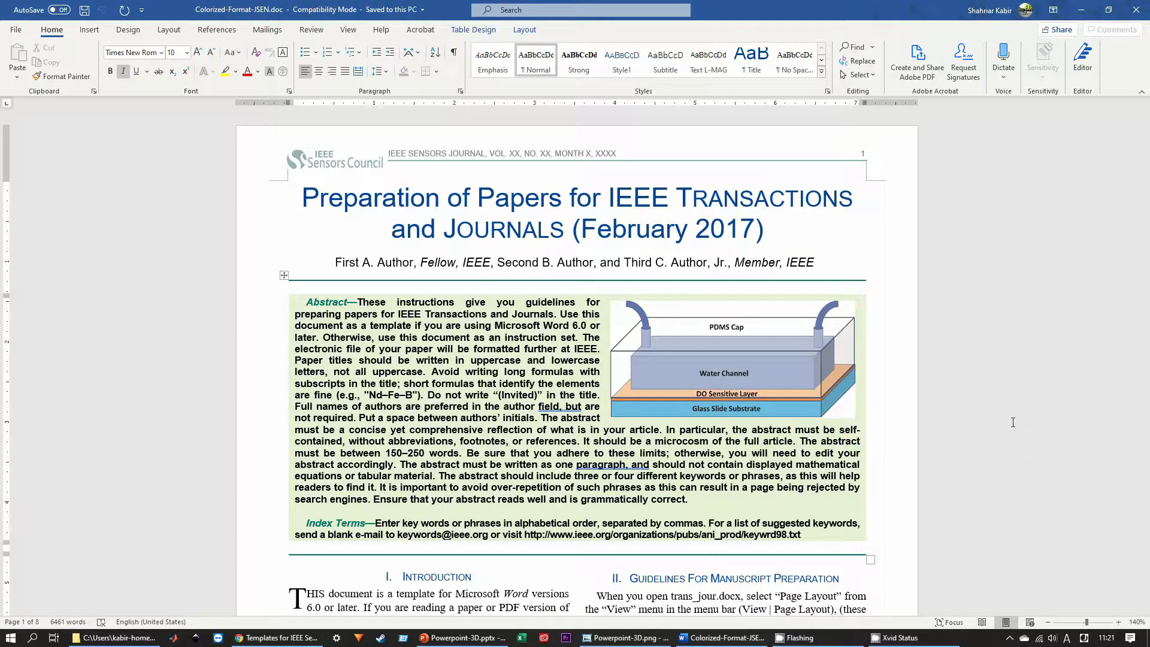
scroll(1012, 422, down, 10)
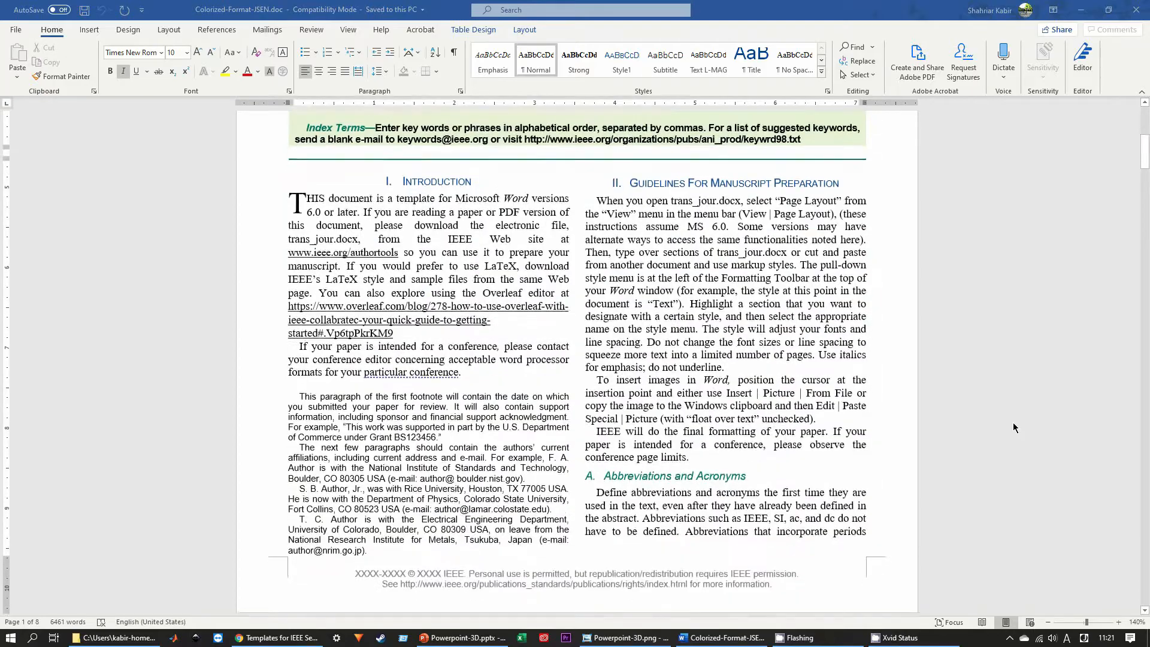
scroll(1012, 427, down, 4)
scroll(1012, 426, up, 1)
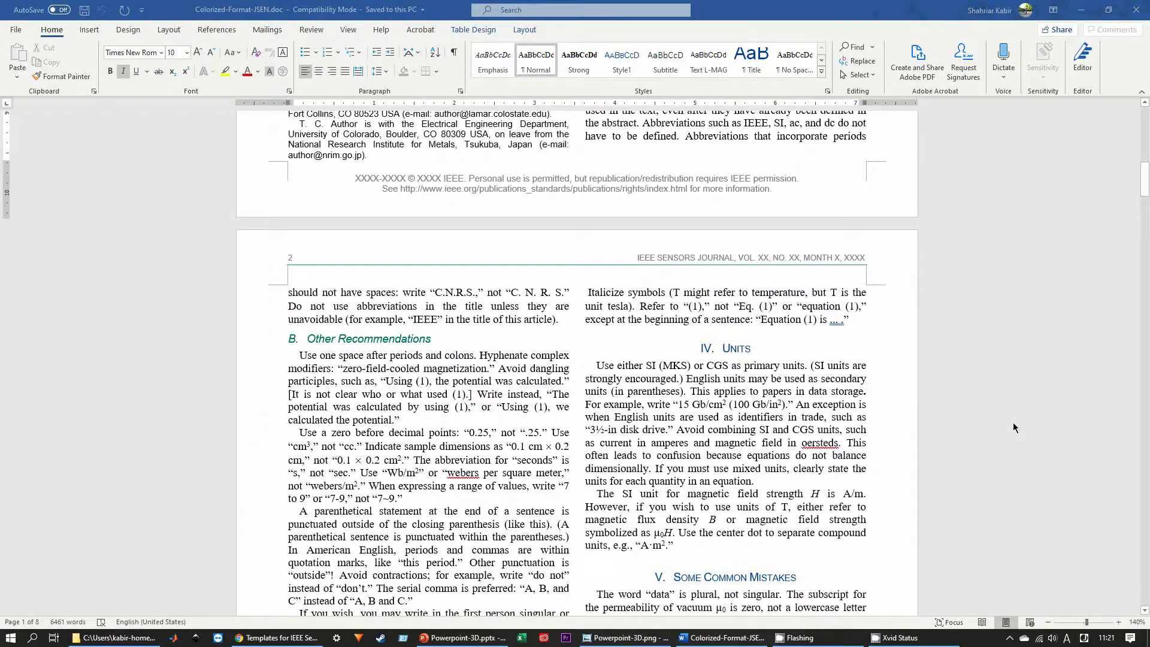
scroll(1012, 426, up, 2)
scroll(1013, 427, up, 8)
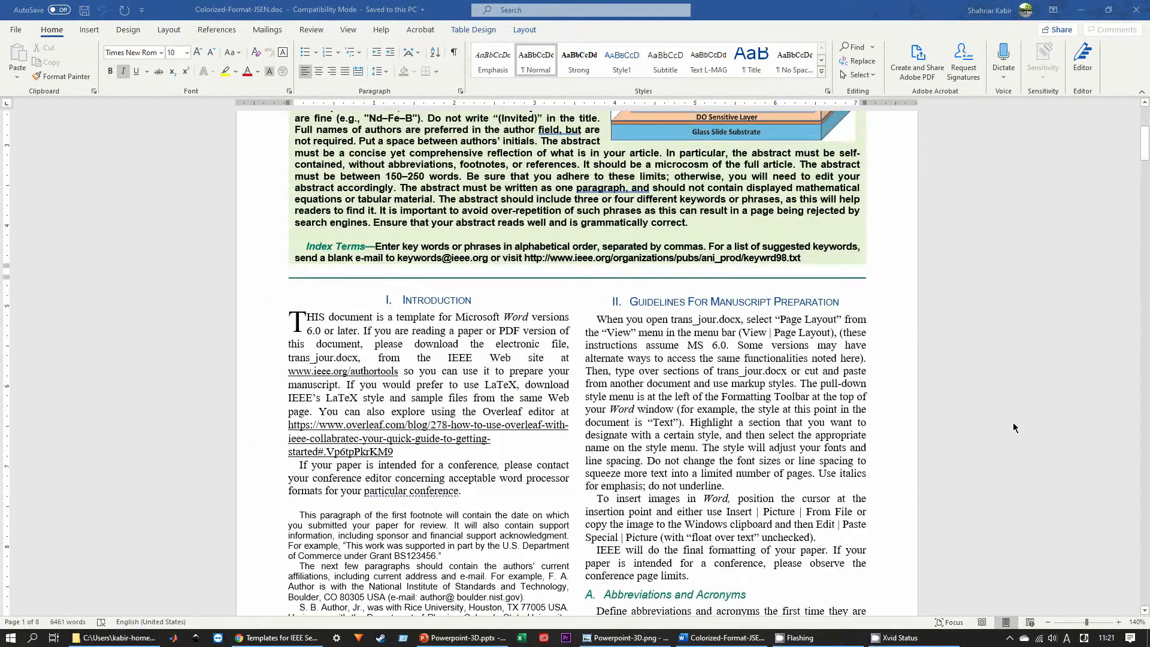
scroll(1013, 427, up, 3)
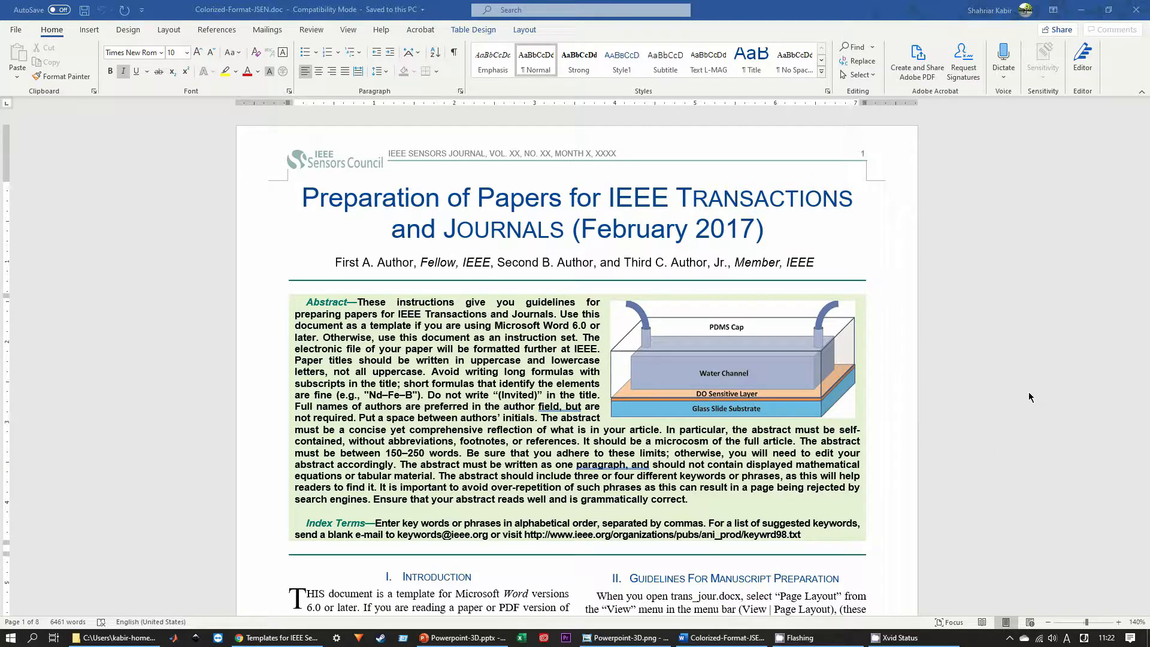
scroll(949, 301, down, 5)
scroll(948, 299, down, 15)
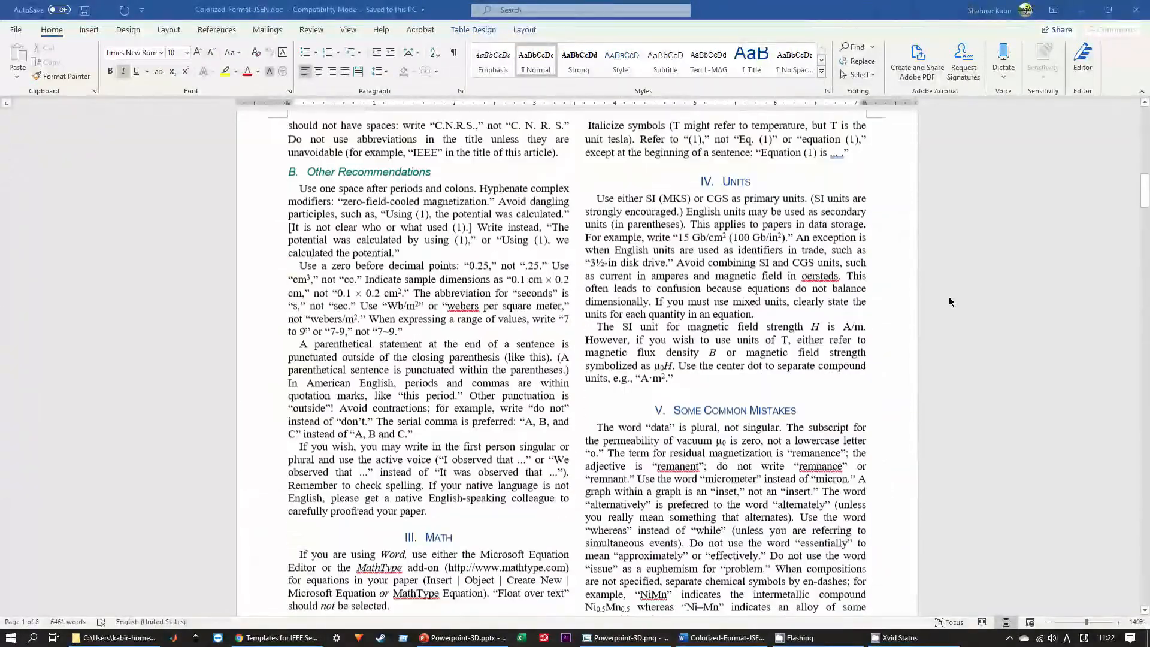
scroll(949, 300, down, 7)
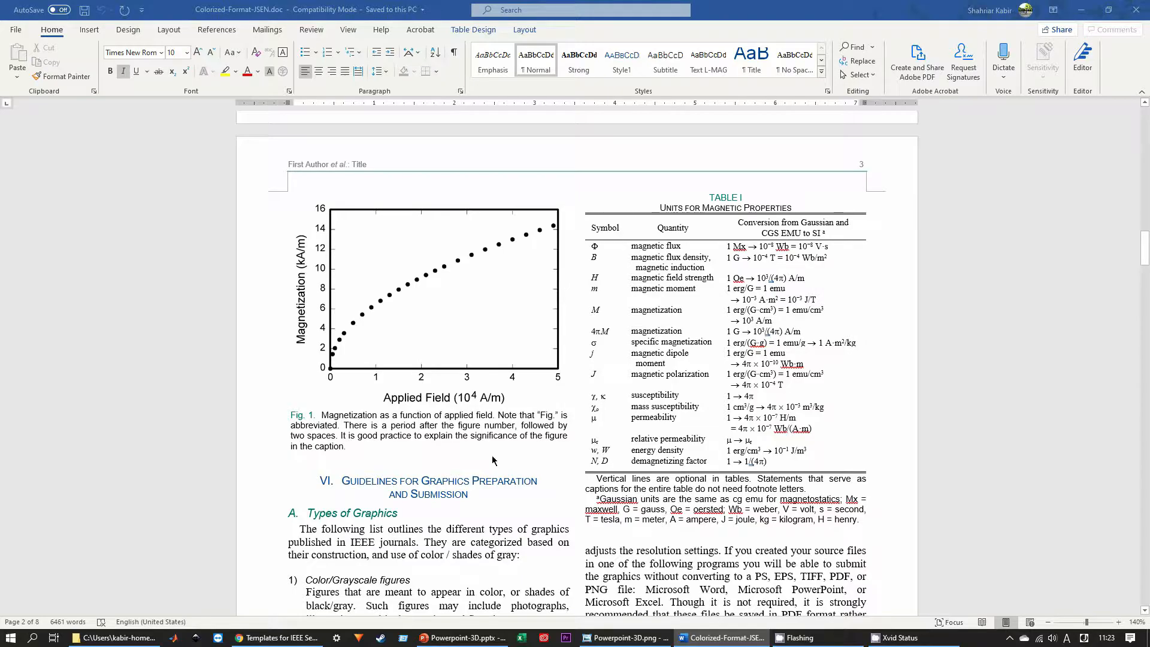
- Switch to Powerpoint-3D.pptx in PowerPoint and add a new slide with the Blank layout after the first slide
click(476, 639)
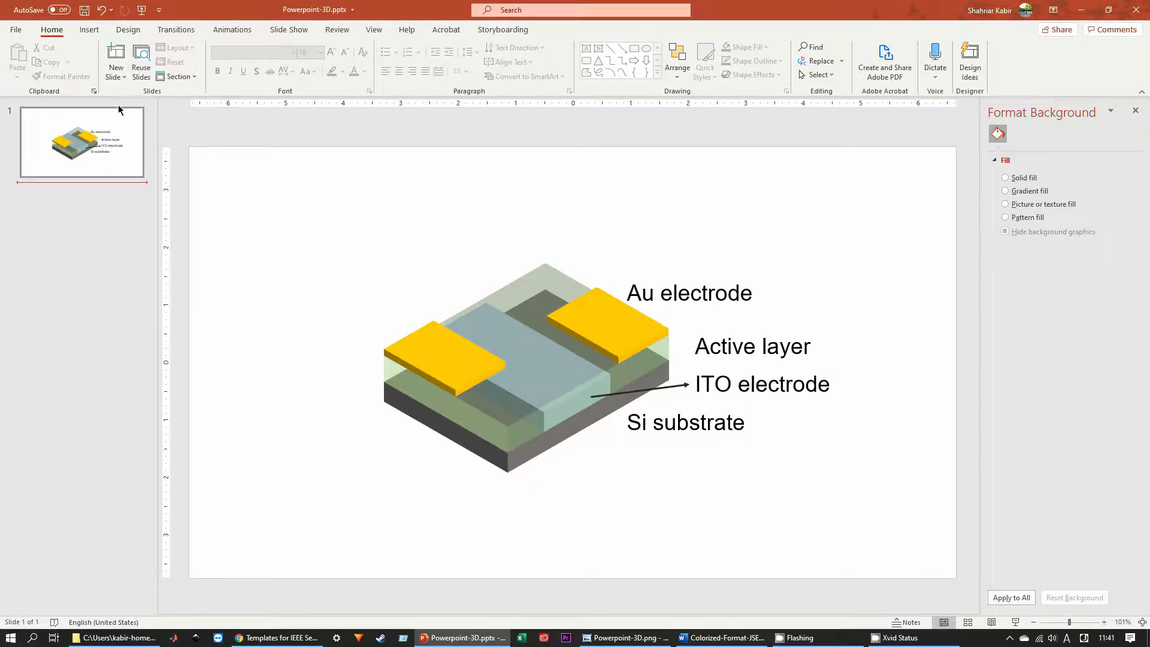
click(115, 72)
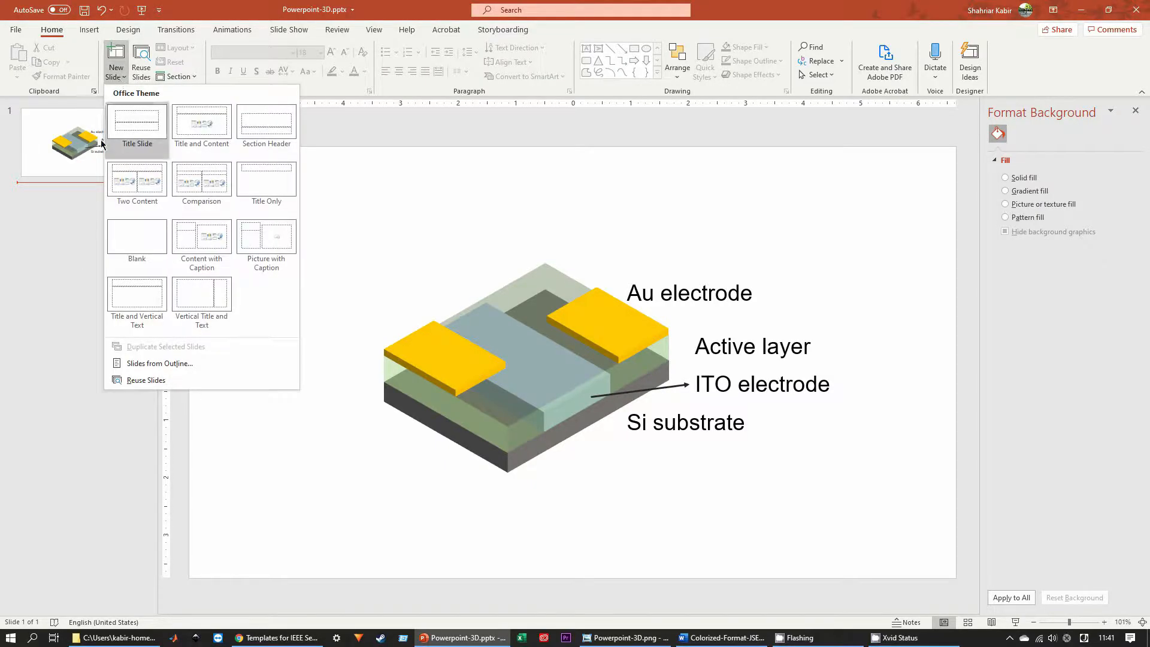
click(133, 231)
- Check the slide size options available for the presentation
click(141, 31)
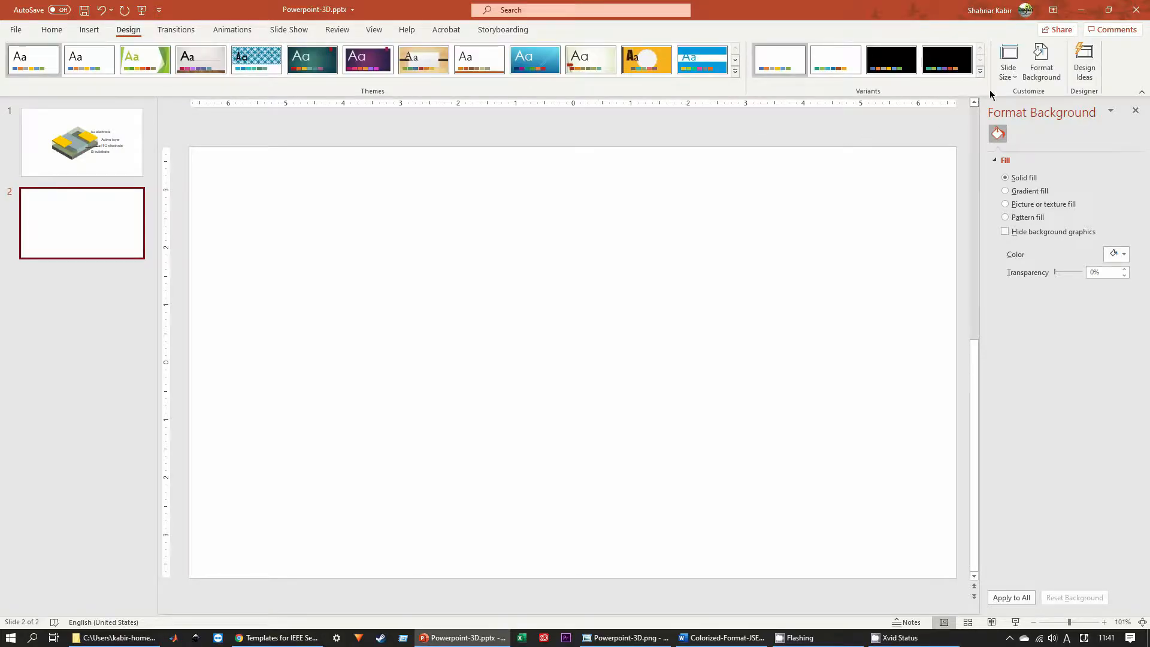
click(1009, 70)
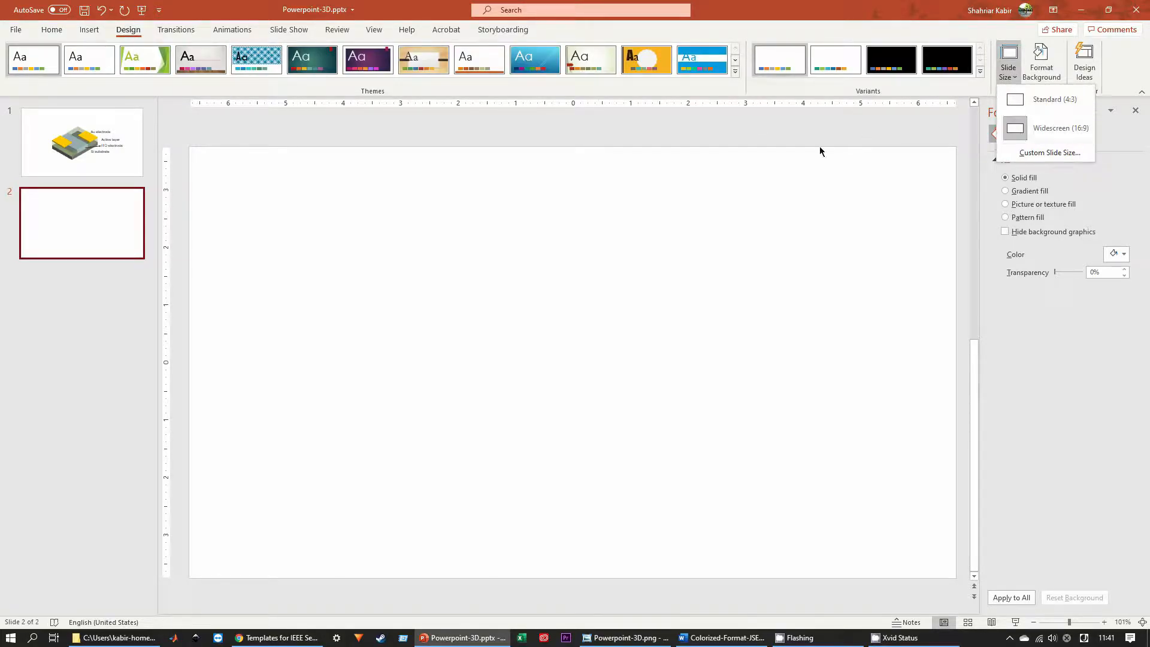
click(524, 166)
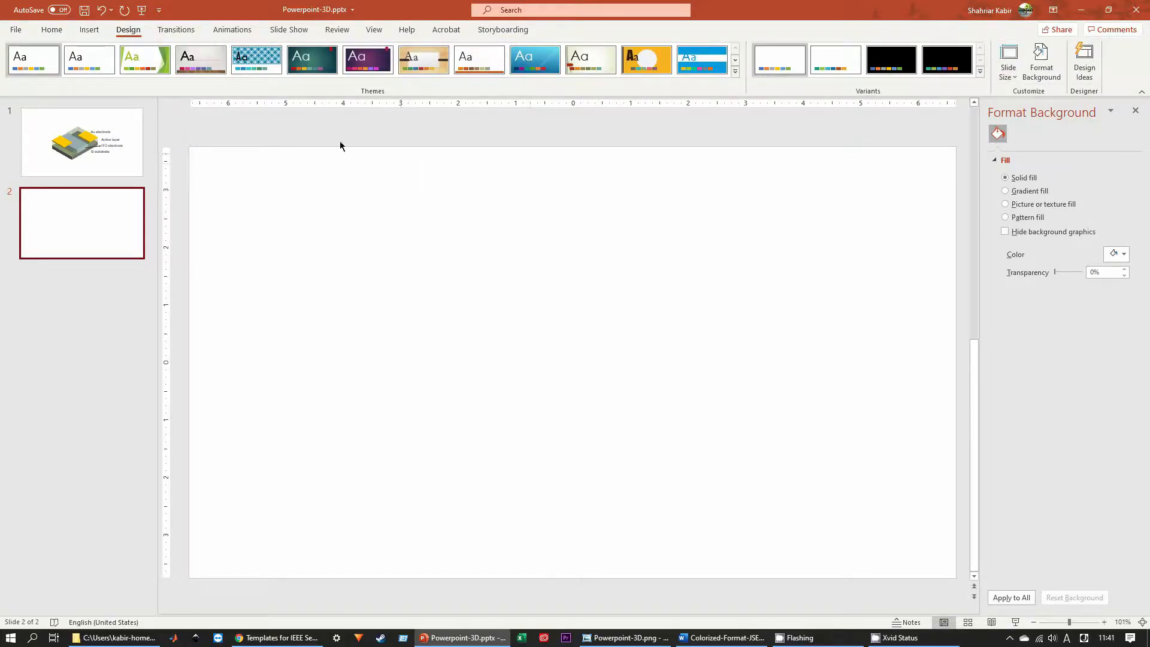
- Turn on the gridlines and guides for the slide
click(374, 30)
click(251, 75)
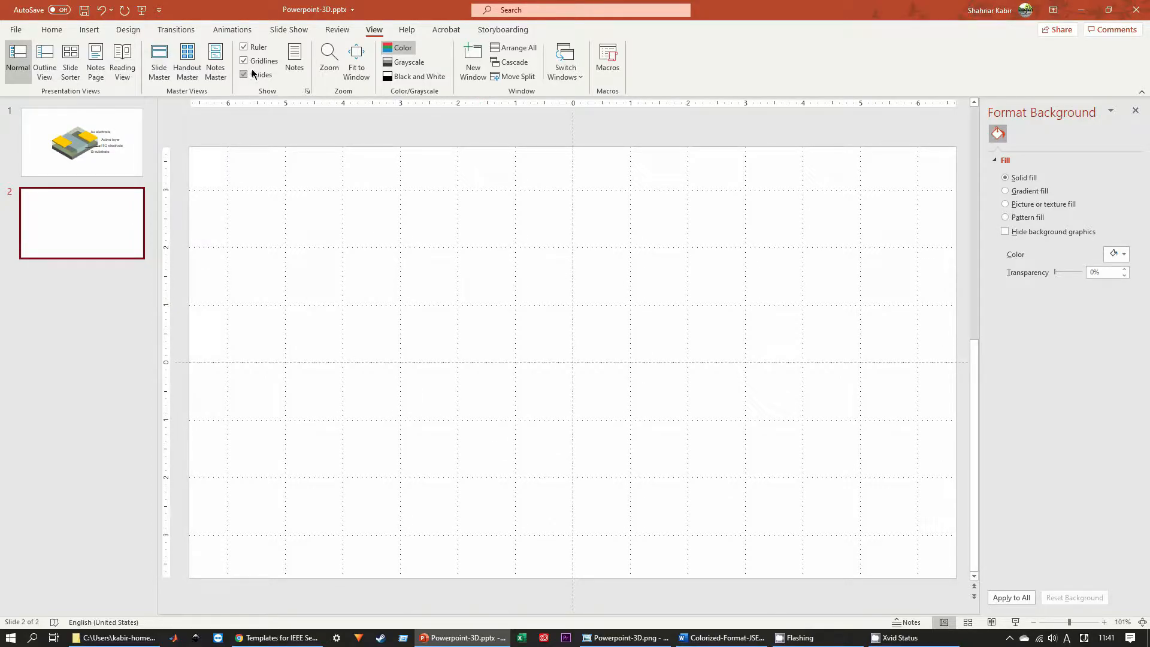
- Insert a text box containing "Text" in the upper-right quadrant of the blank slide
click(59, 31)
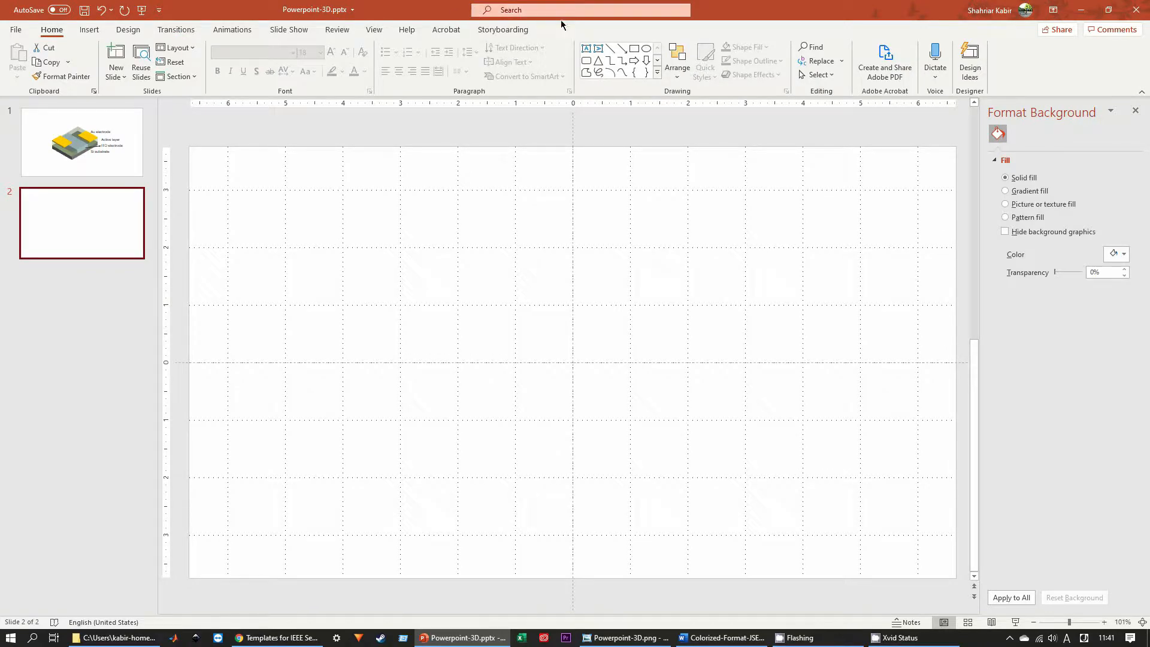
click(585, 48)
drag(591, 219, 745, 277)
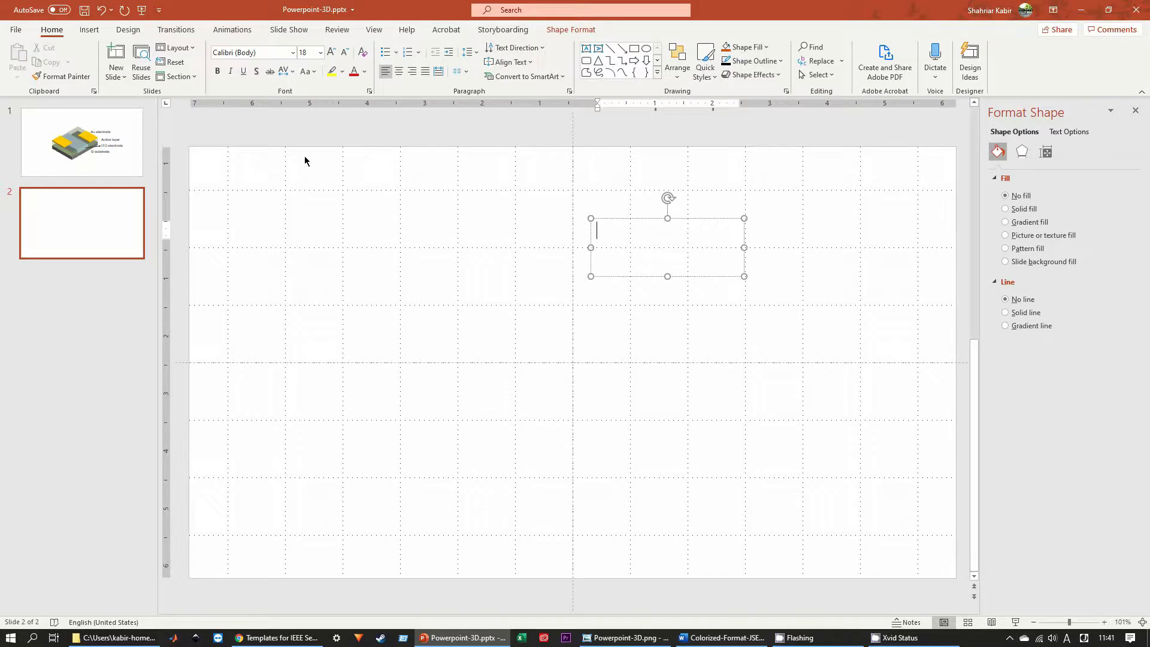
text(Text)
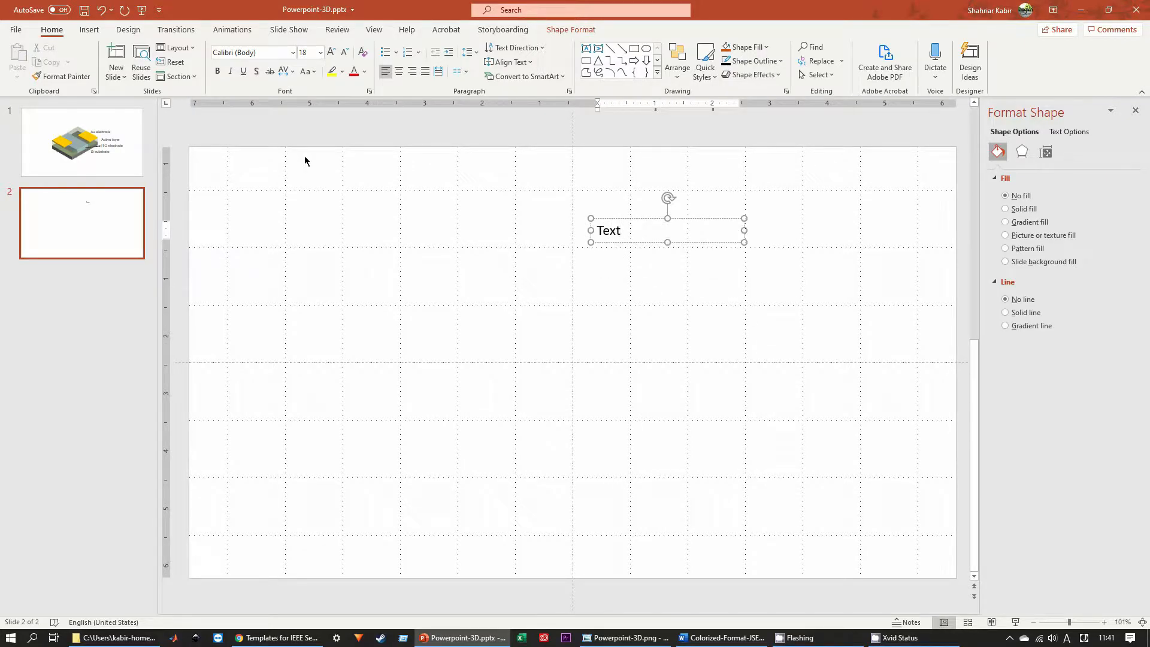
- Set the text to Arial at size 28 and move its text box down to the gridline 1 inch above the slide's centre
key(ctrl+a)
click(252, 54)
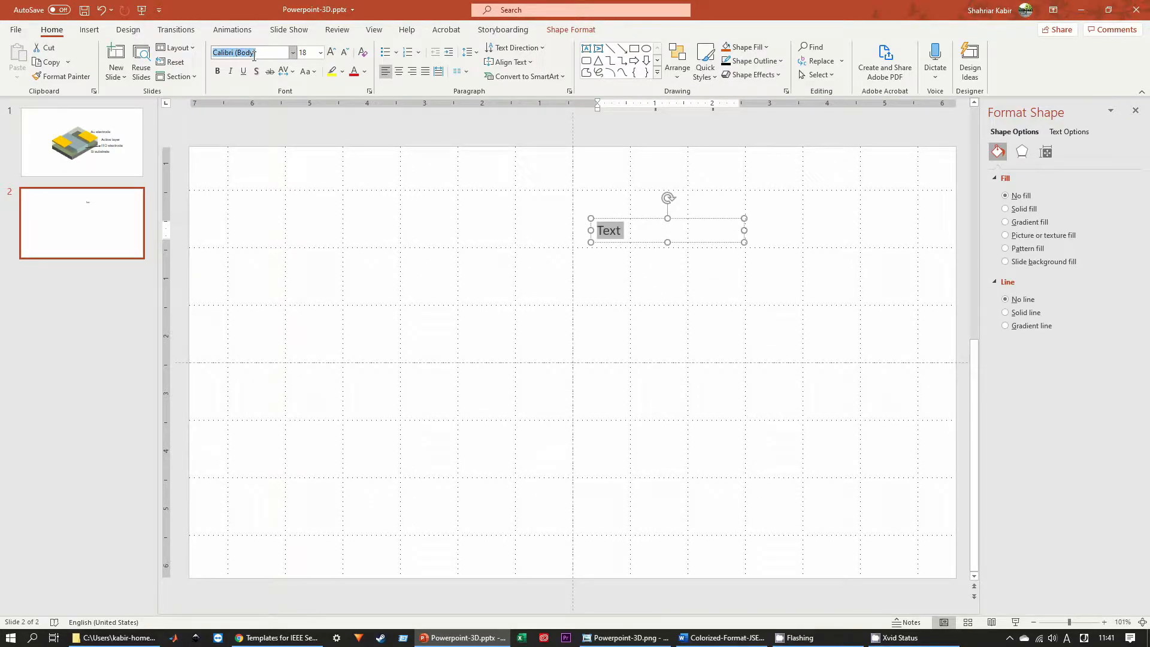
text(Arial)
key(Return)
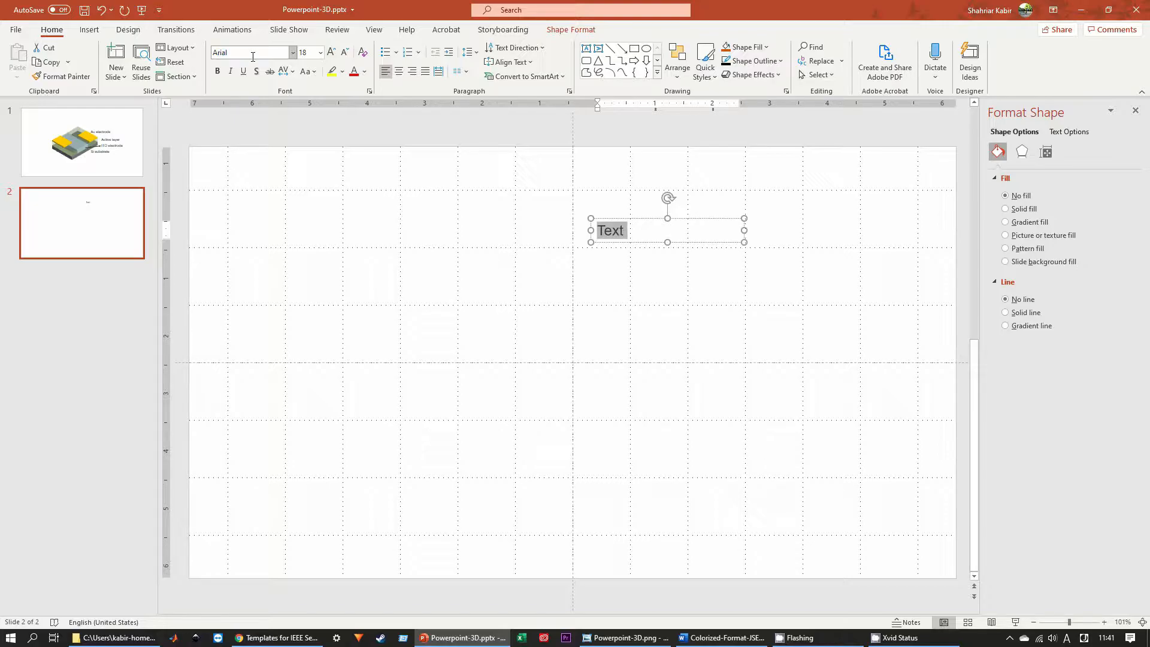
click(304, 53)
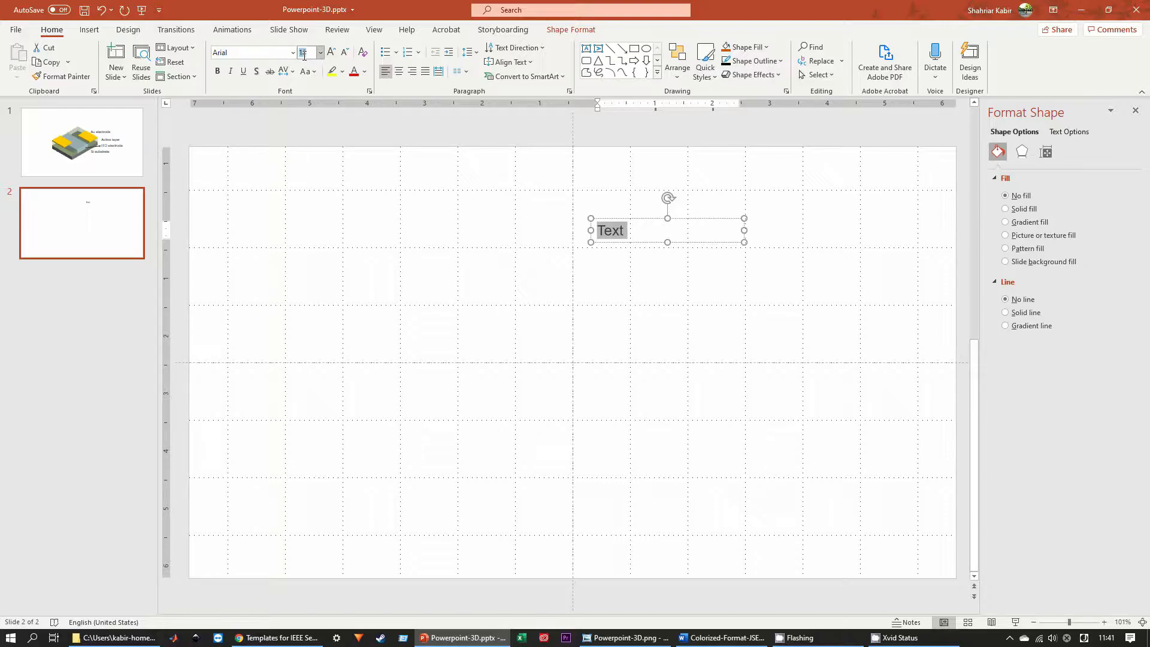
text(28)
key(Return)
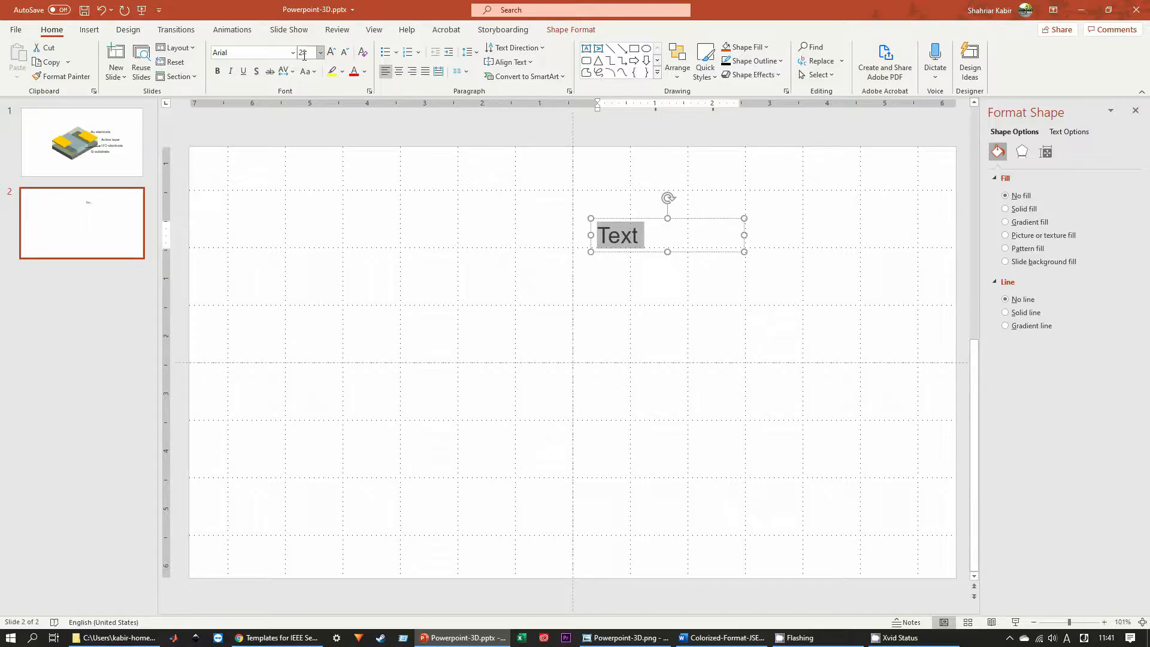
click(618, 248)
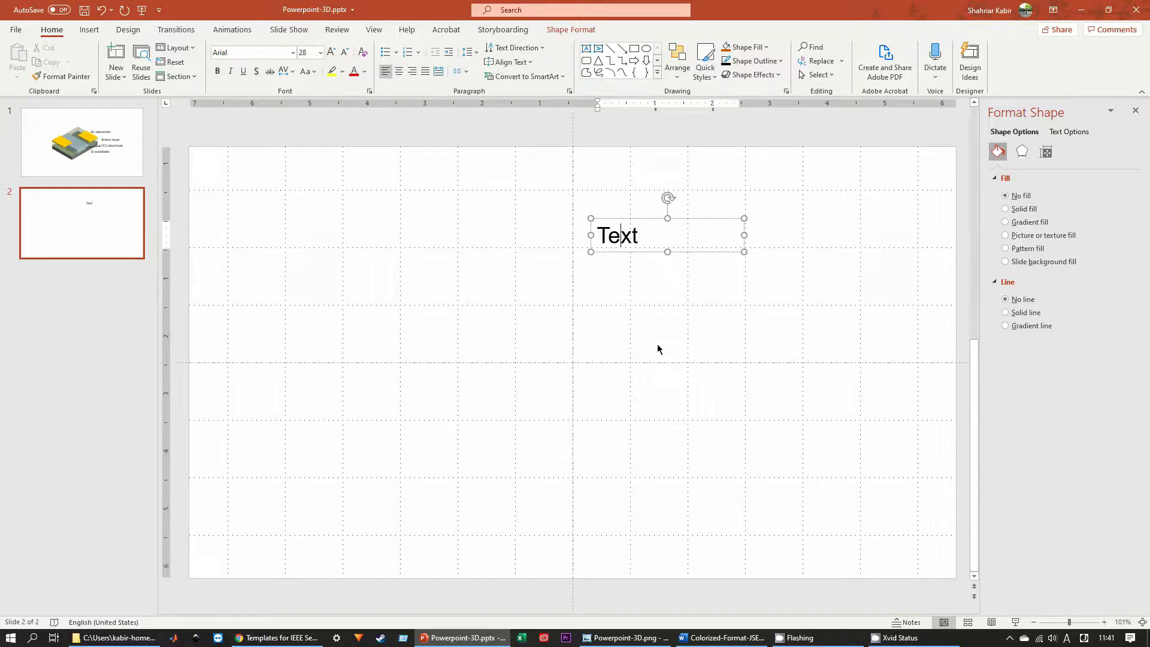
drag(647, 220, 649, 300)
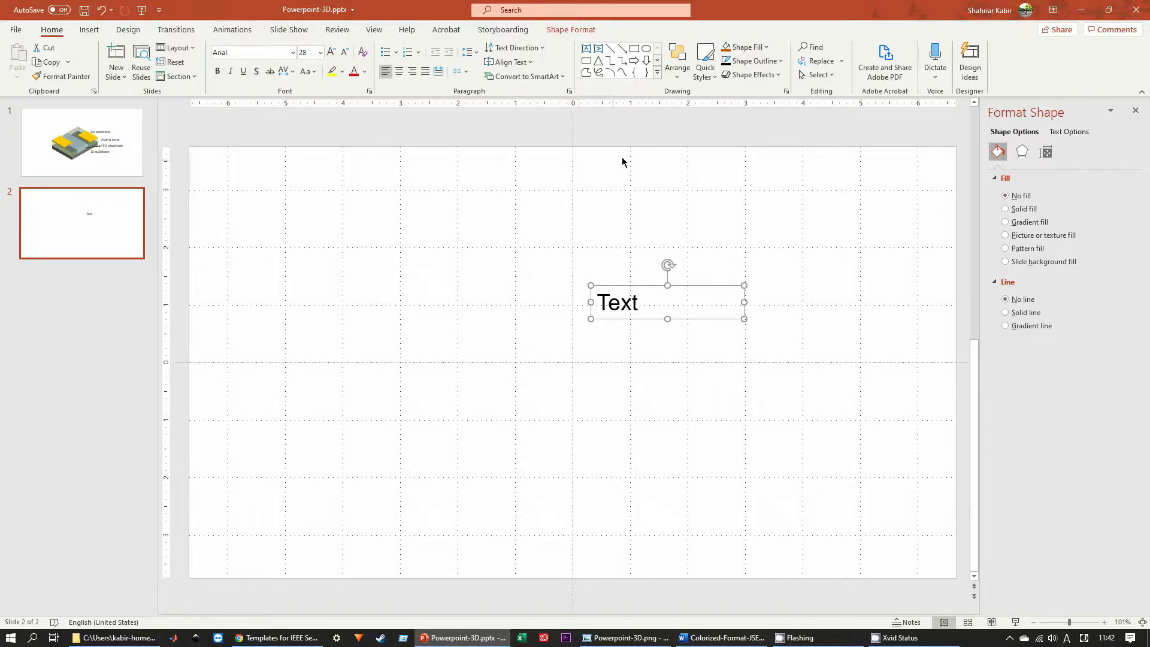
- Draw a rectangle about 3" wide and 2" high in the slide's upper-left quadrant, with its bottom edge on the horizontal centre guide
click(633, 48)
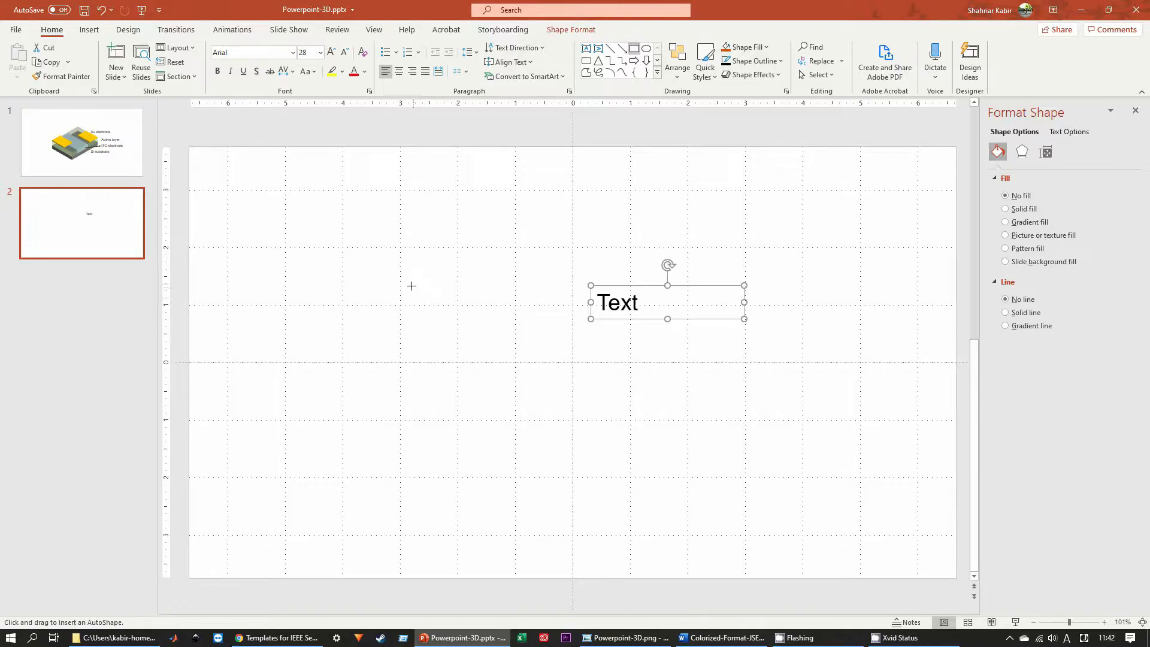
mouse_move(342, 249)
mouse_down()
mouse_move(480, 353)
mouse_move(516, 363)
mouse_up()
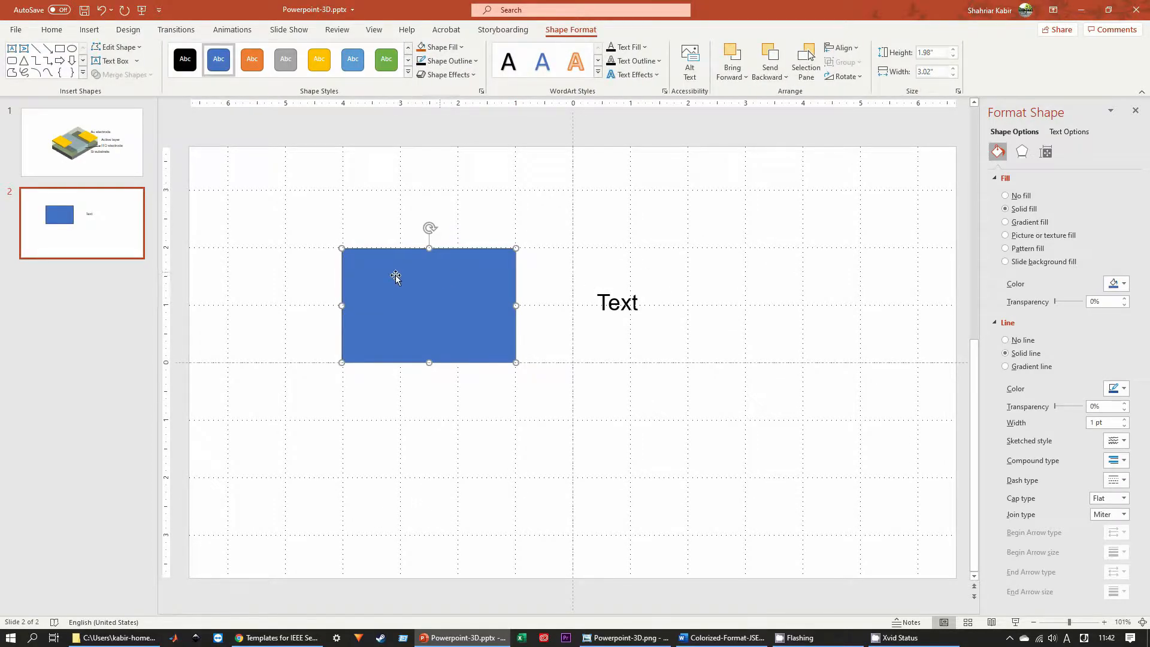
- Remove the outline from the blue rectangle
click(453, 61)
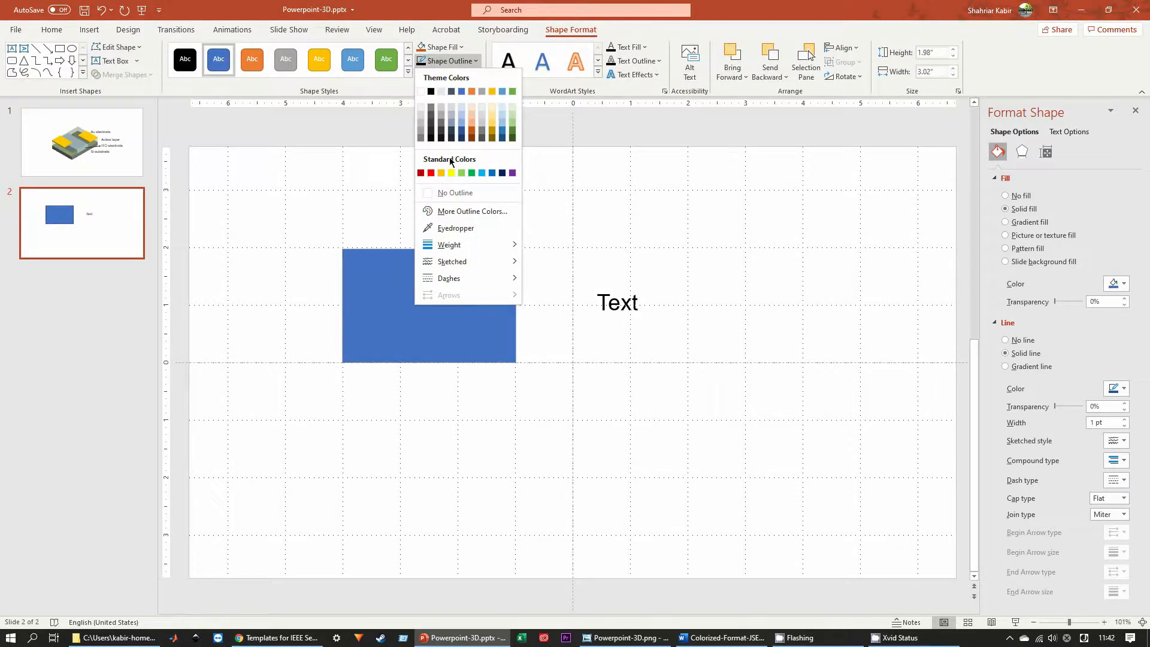
click(450, 192)
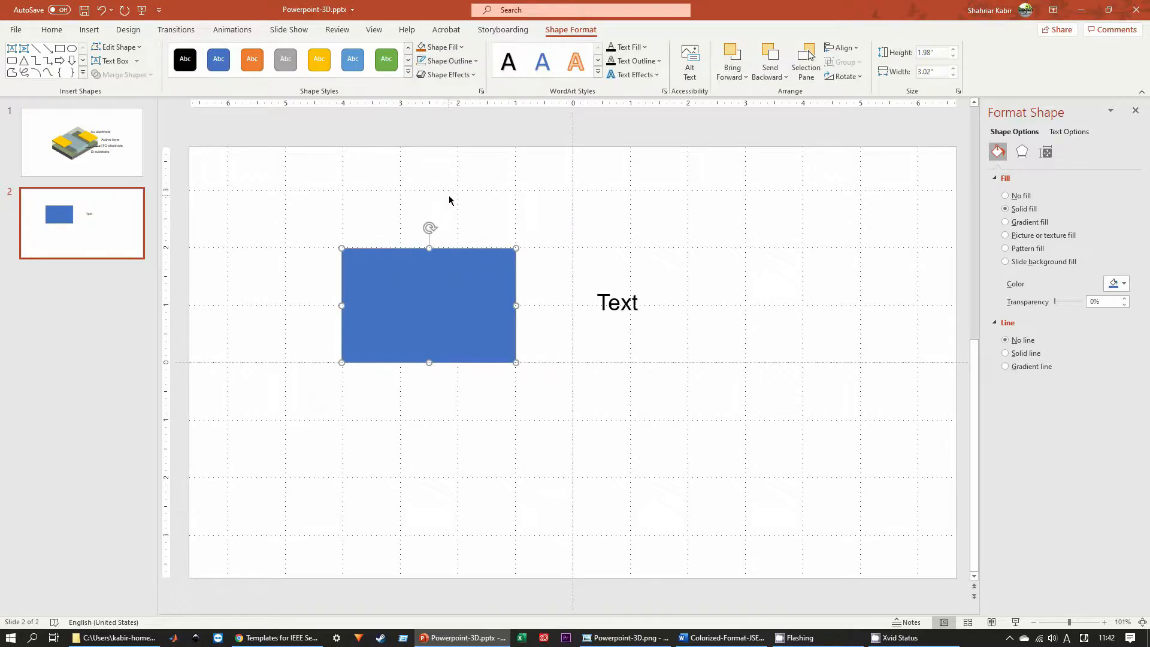
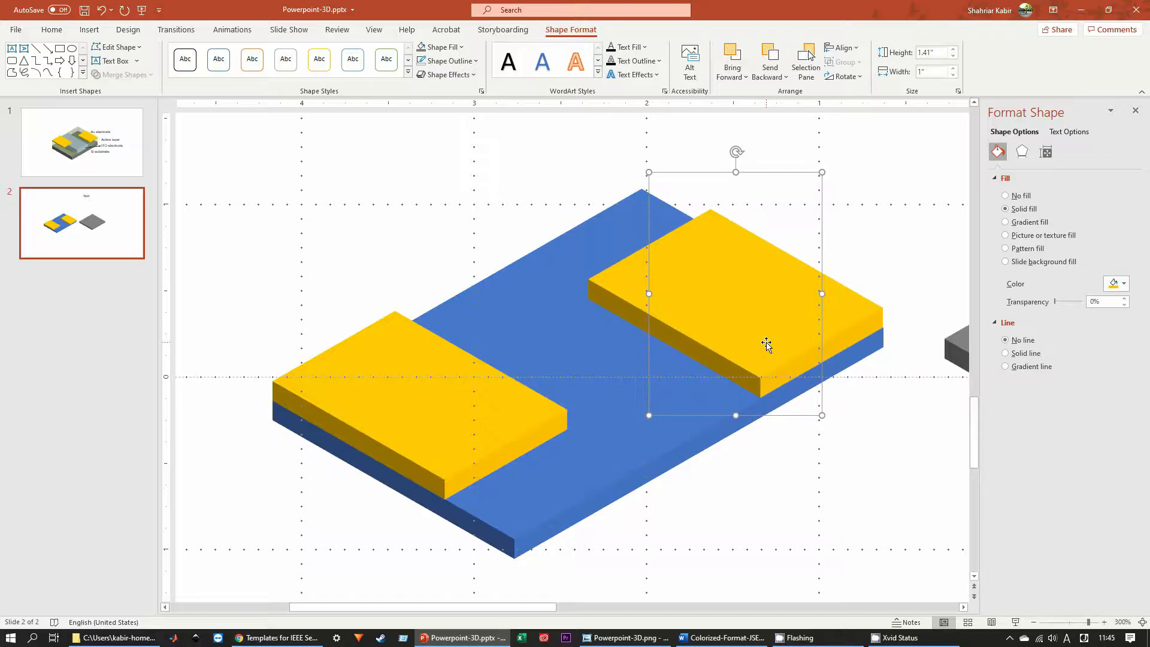
- Move the grey slab onto the blue slab so that it overlaps both yellow slabs
ctrl+scroll(766, 345, down, 6)
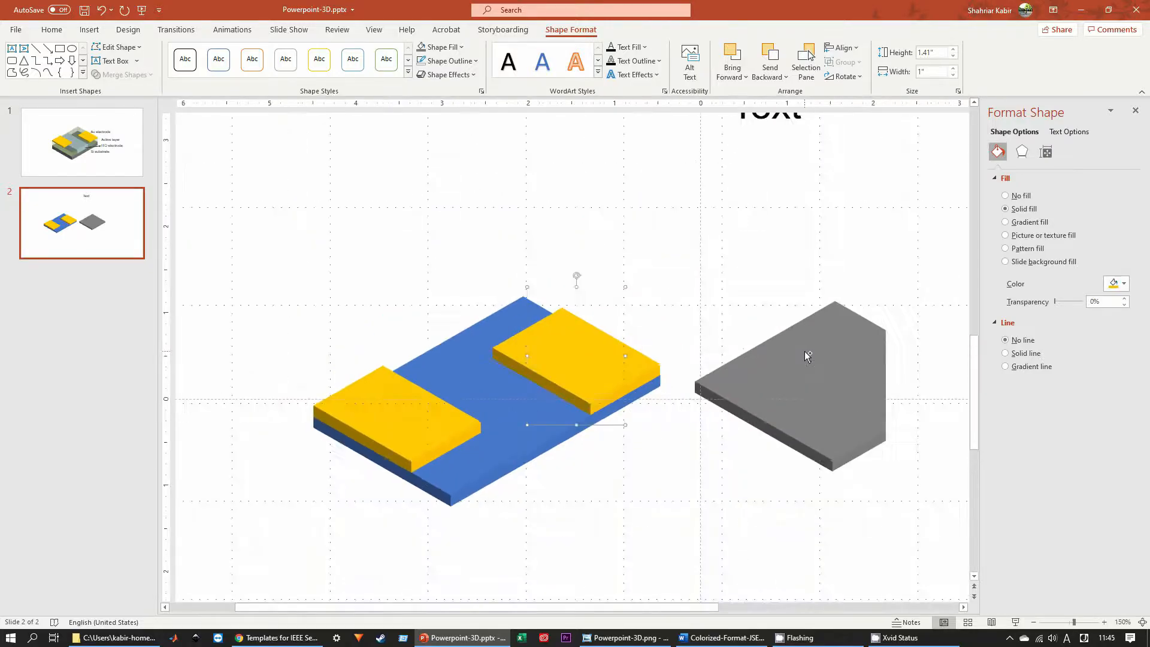
click(741, 386)
drag(770, 392, 534, 405)
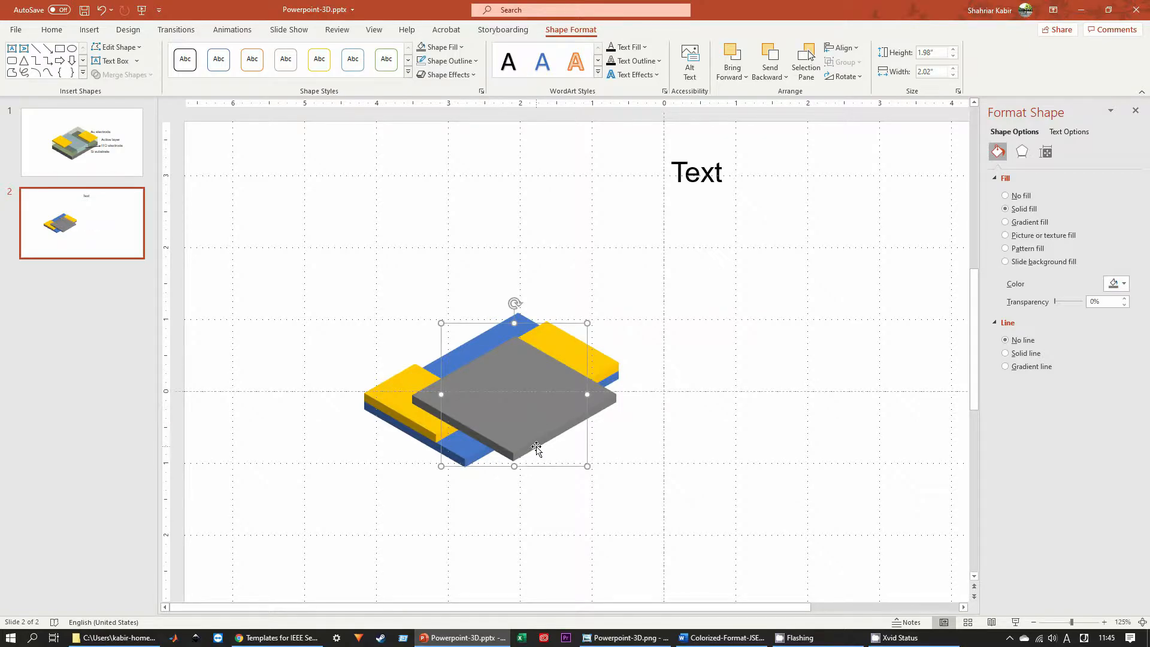
- Send the grey slab behind all the other shapes and shift it slightly down and to the left
scroll(507, 445, up, 8)
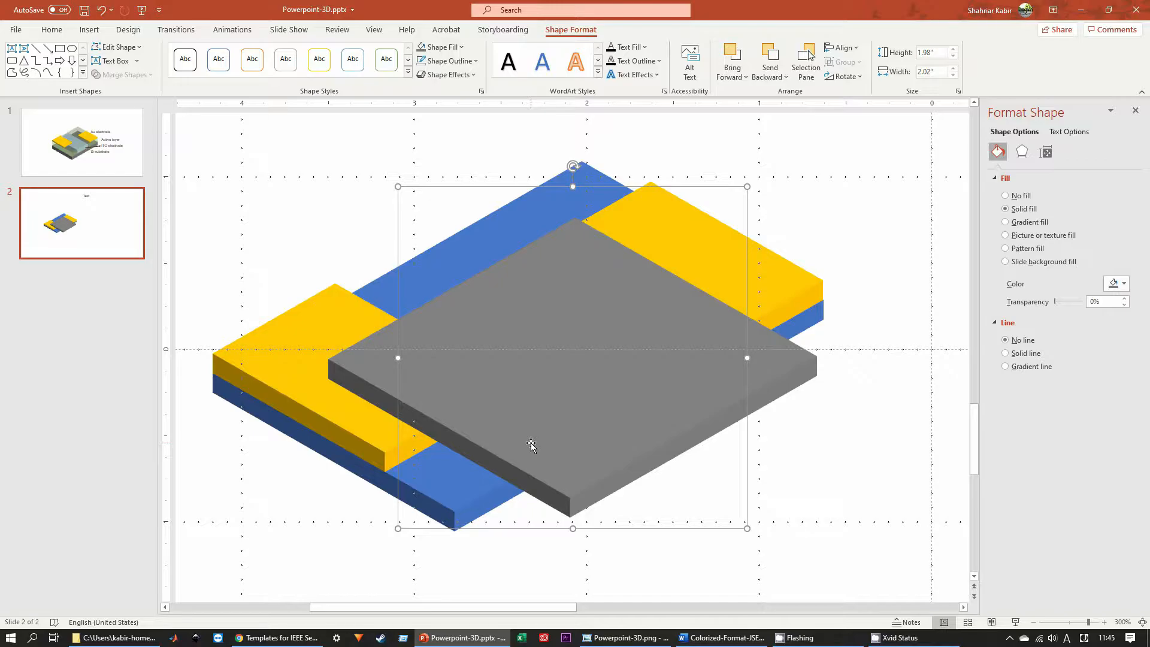
right_click(552, 366)
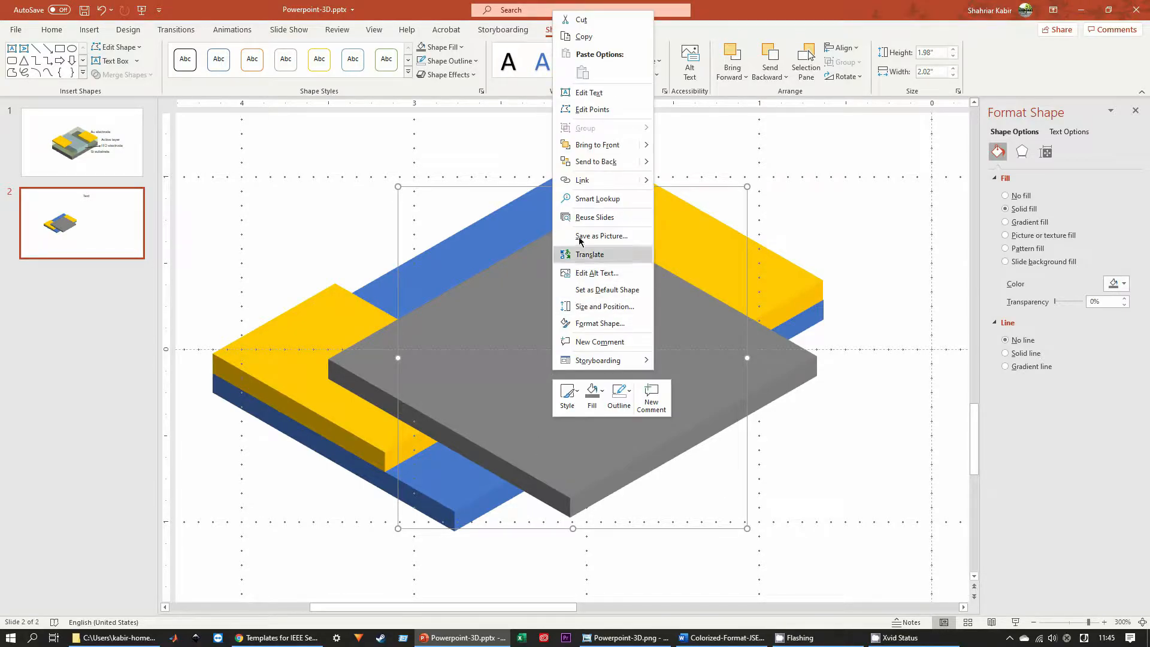
click(591, 169)
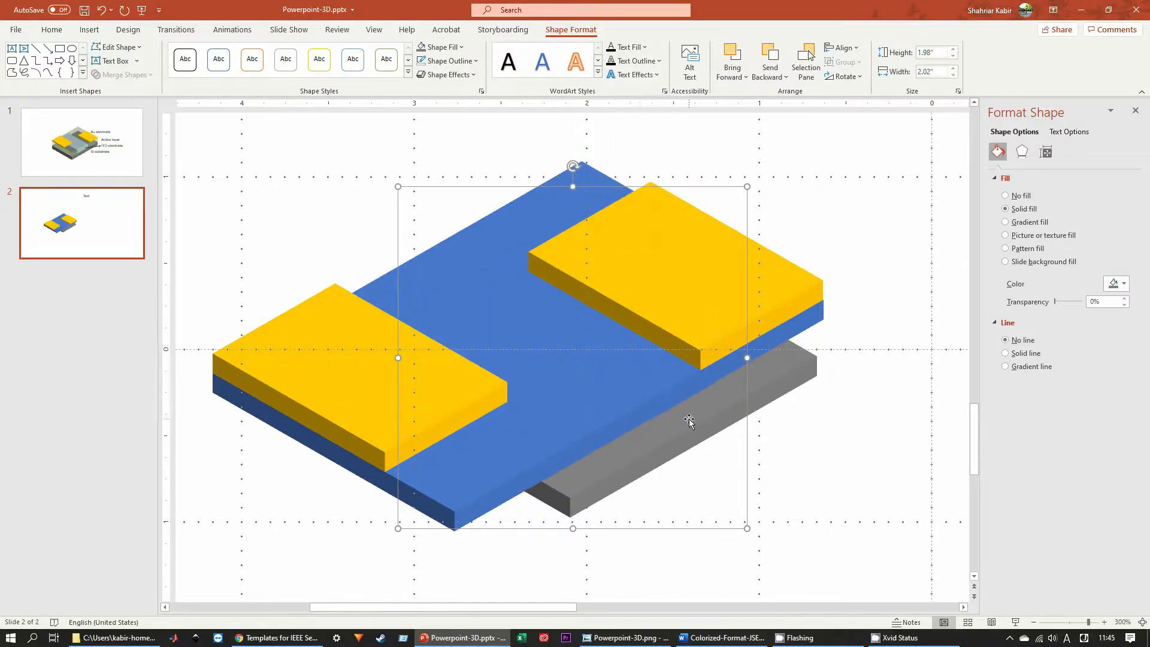
drag(688, 418, 662, 425)
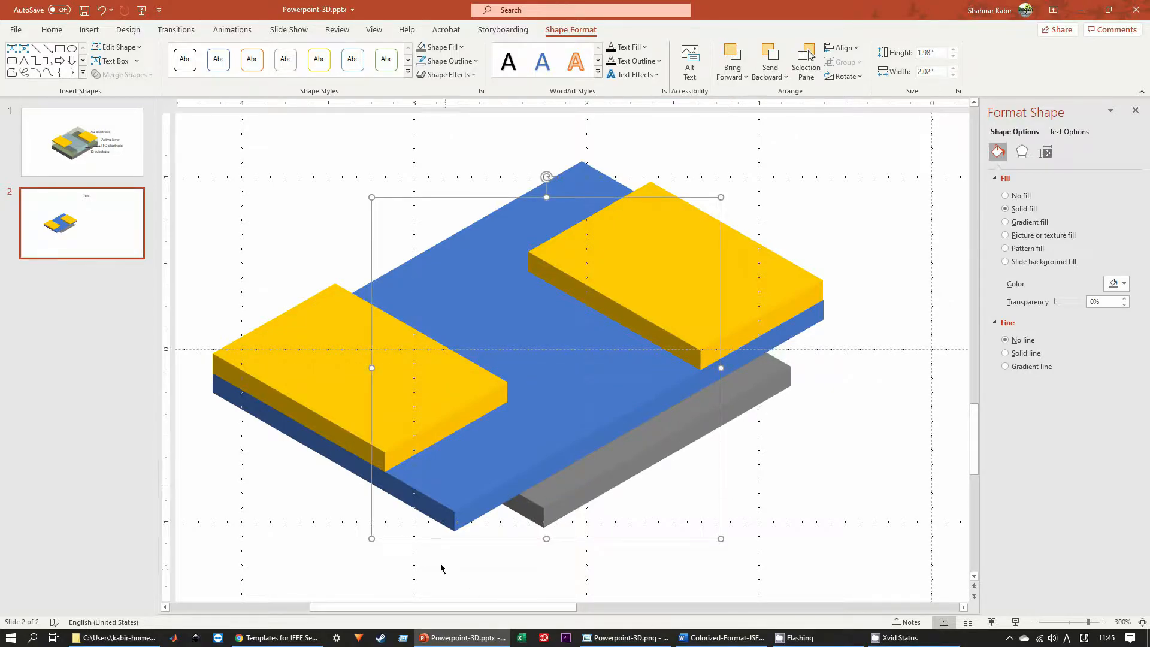
- Give the blue slab the middle Translucent 3-D material and set its depth to 60 pt
click(397, 286)
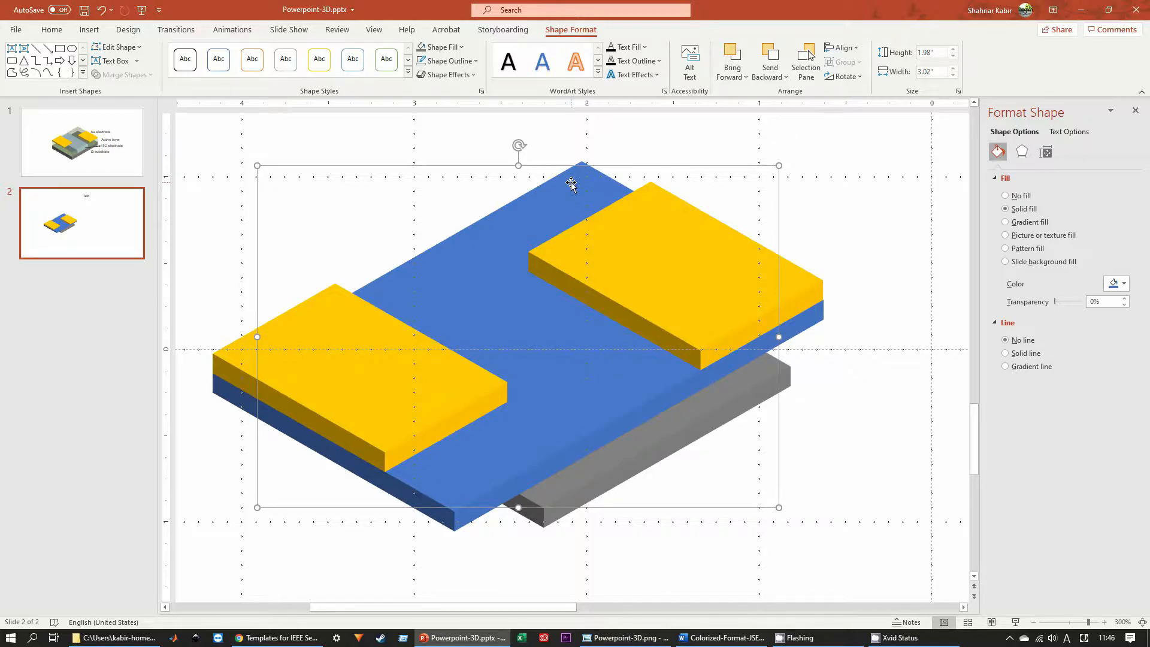
click(1021, 152)
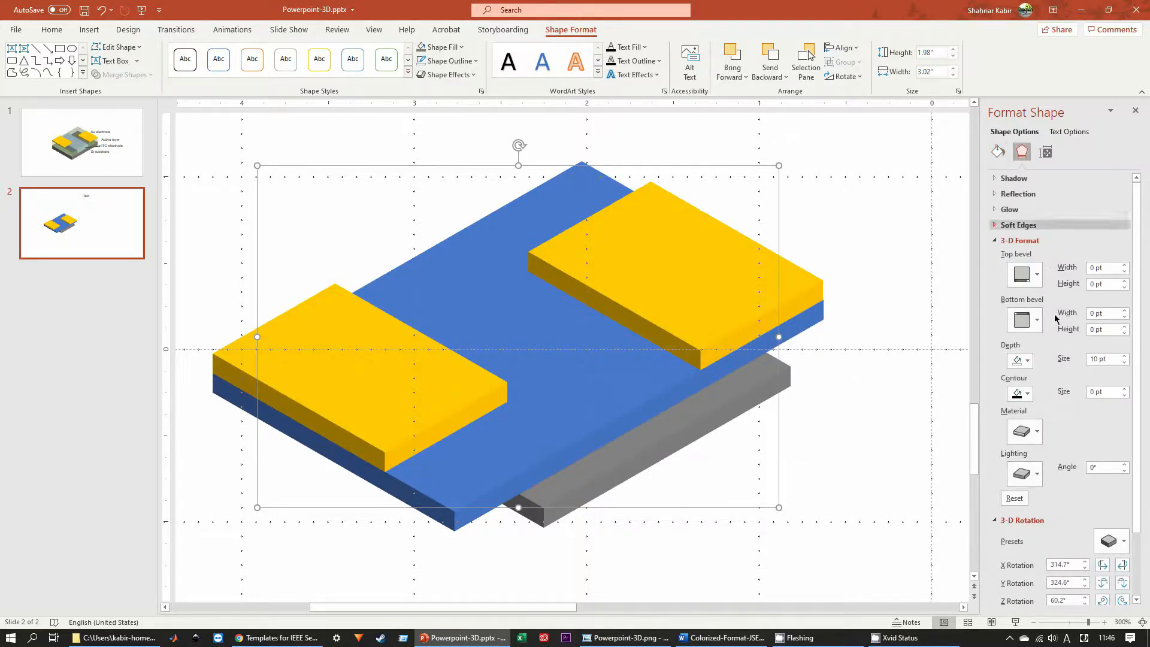
click(1027, 432)
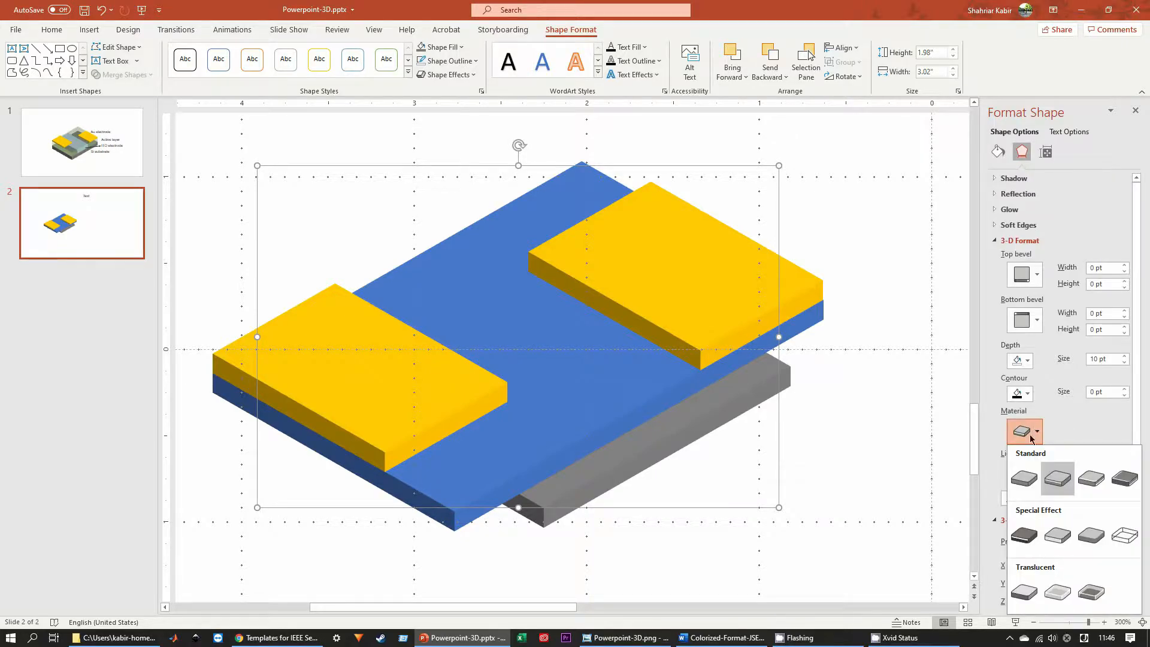
click(1061, 590)
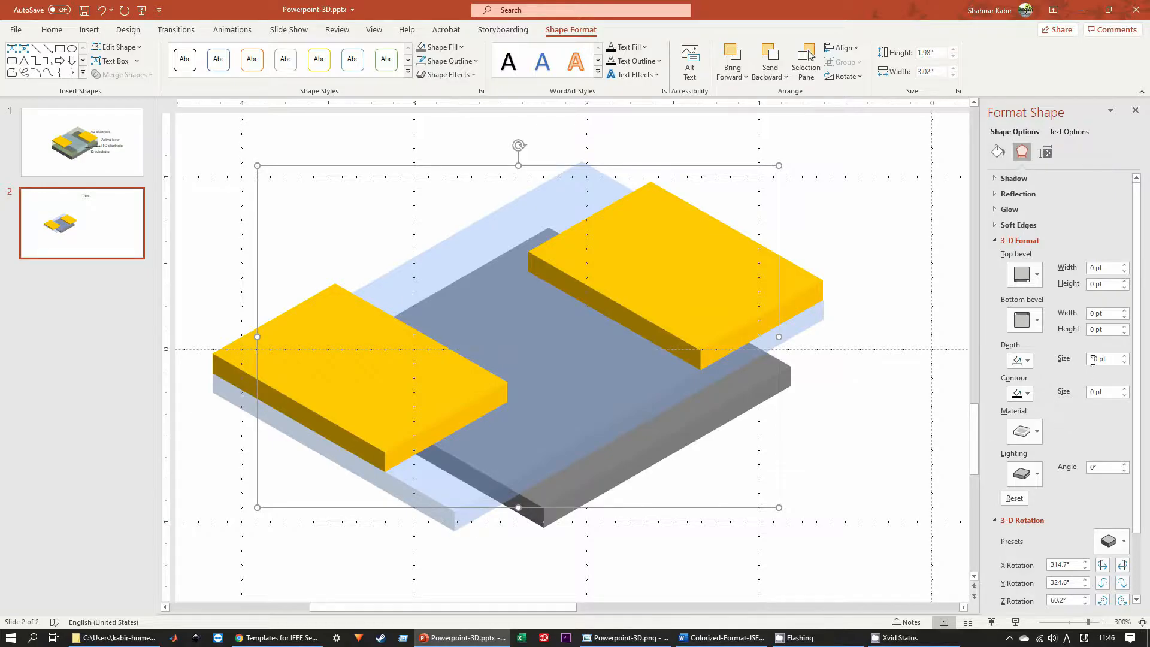
drag(1092, 359, 1082, 367)
text(6)
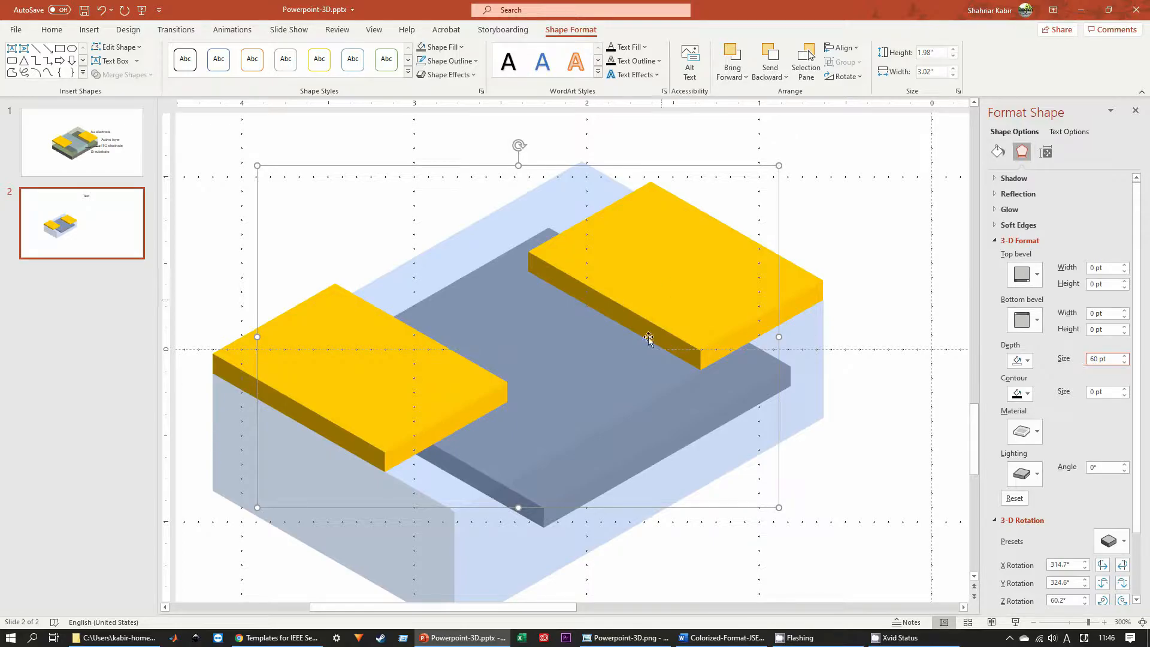
- Show the list of objects on the slide and rename the translucent blue block as "Active layer"
scroll(644, 344, down, 2)
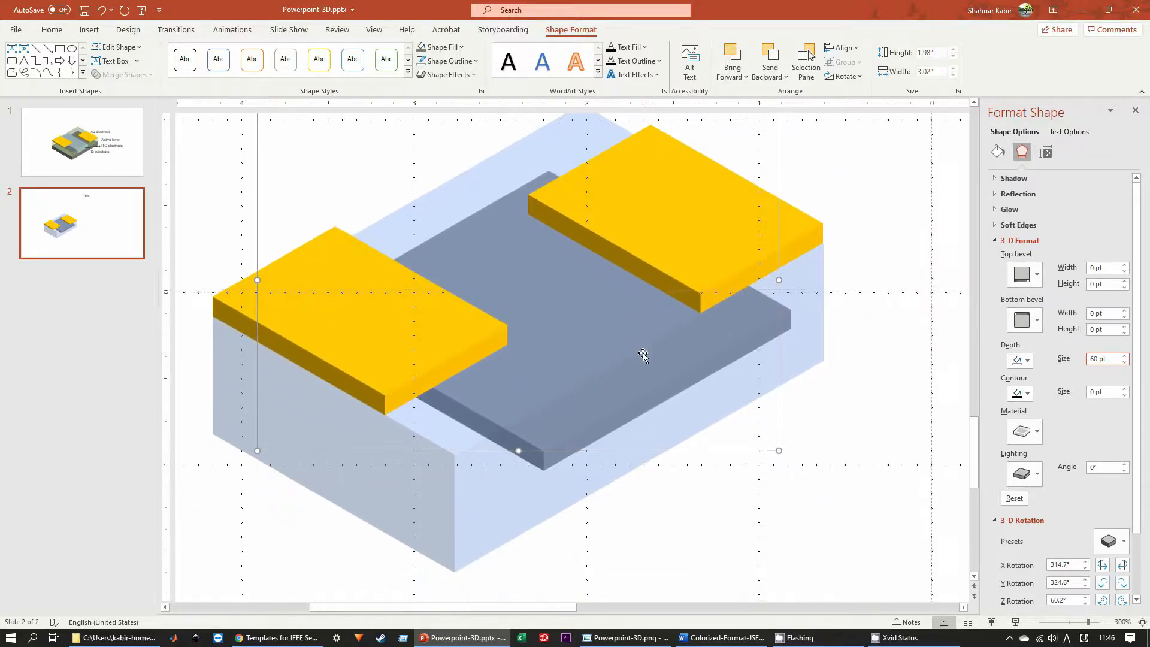
click(590, 436)
click(806, 67)
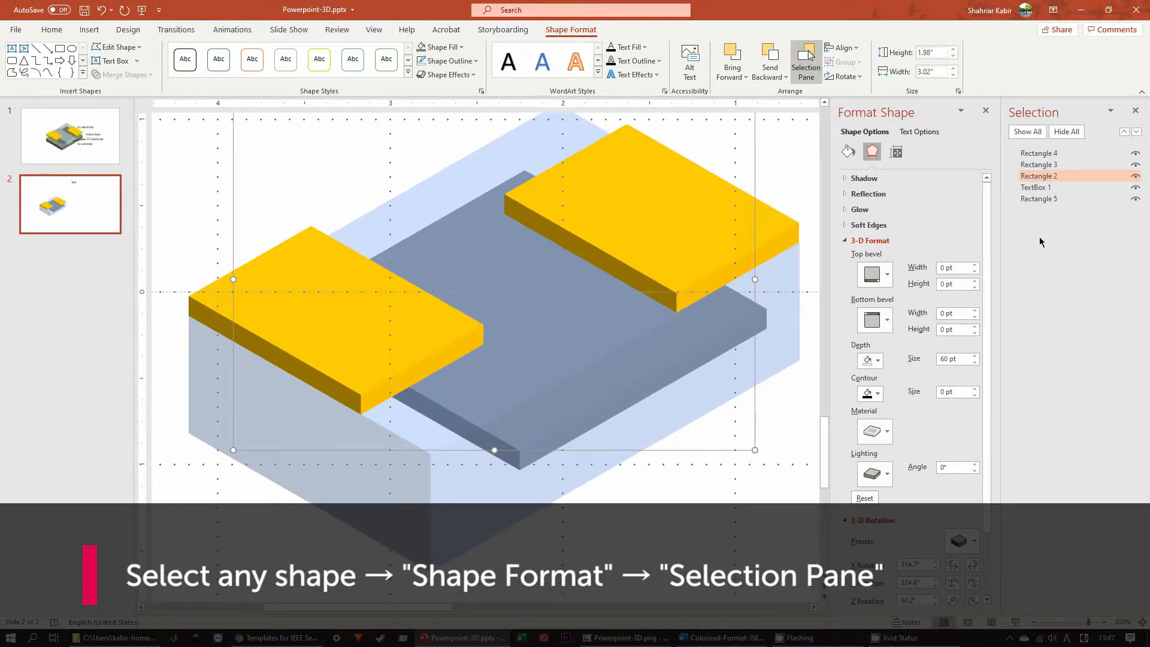
double_click(1030, 178)
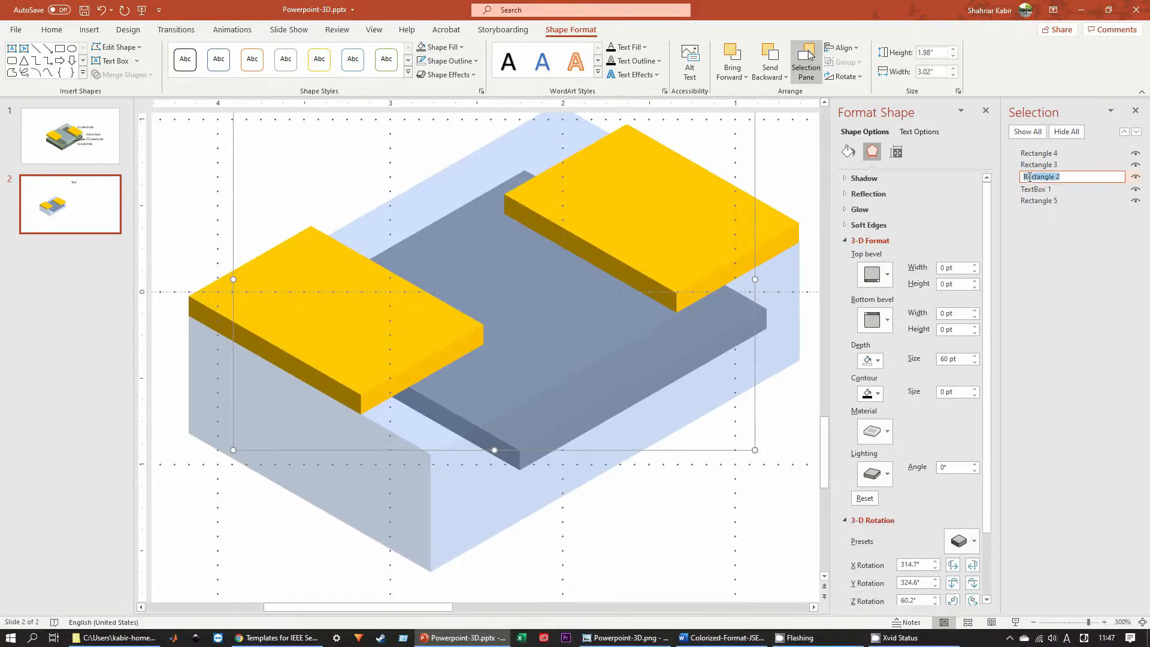
text(Active layer)
- Hide the Active layer block and move the grey slab slightly down and to the left
click(1139, 179)
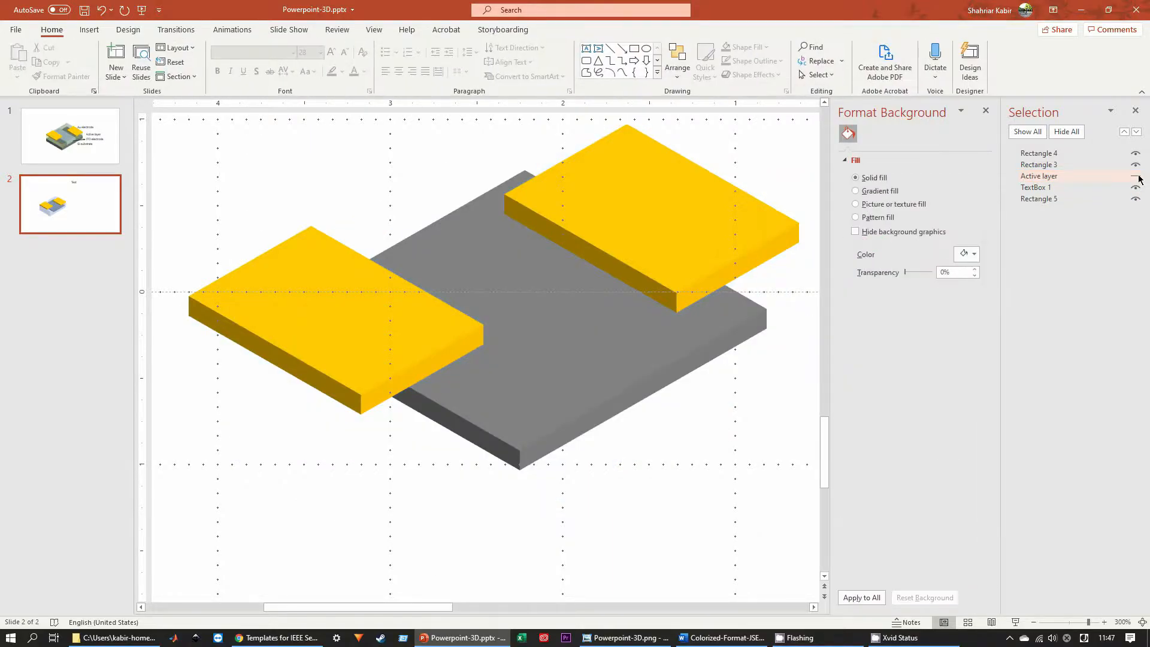
click(567, 393)
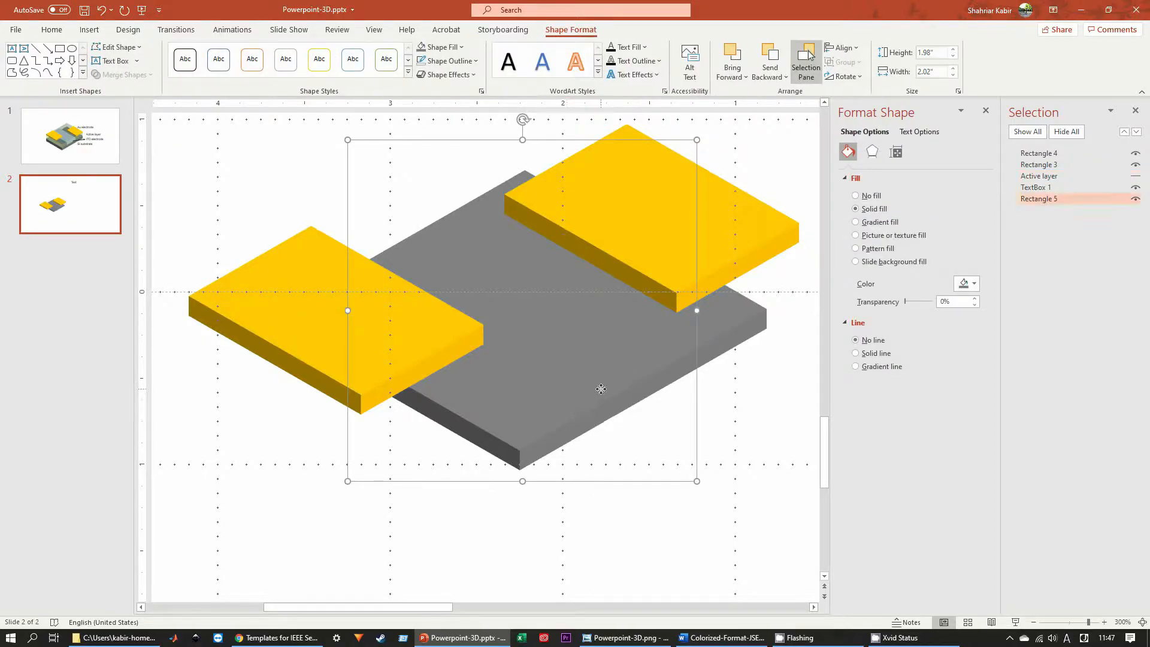
drag(595, 390, 593, 406)
- Rename the grey slab as "ITO" in the object list
click(1051, 199)
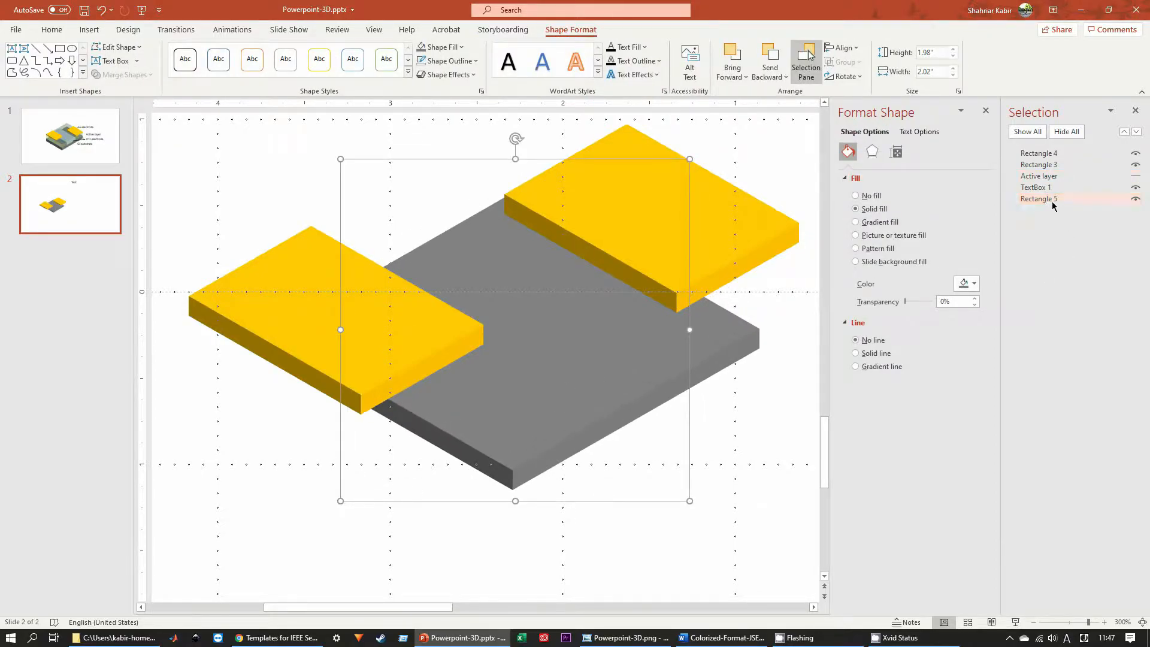
key(ctrl+a)
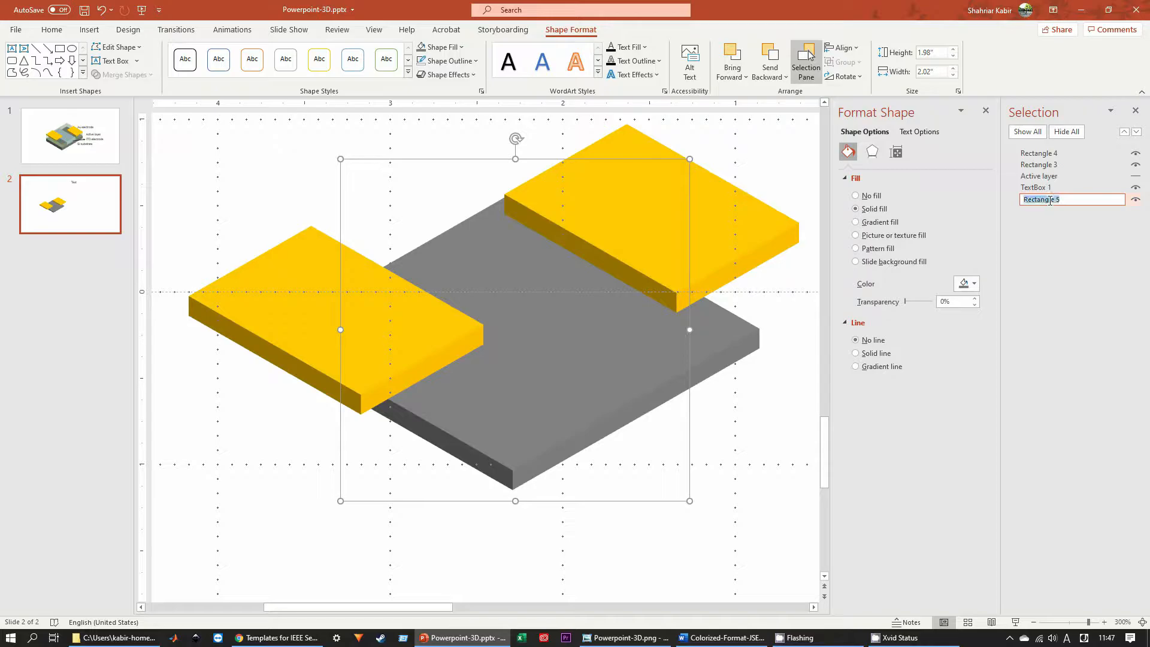
text(ITO)
key(Return)
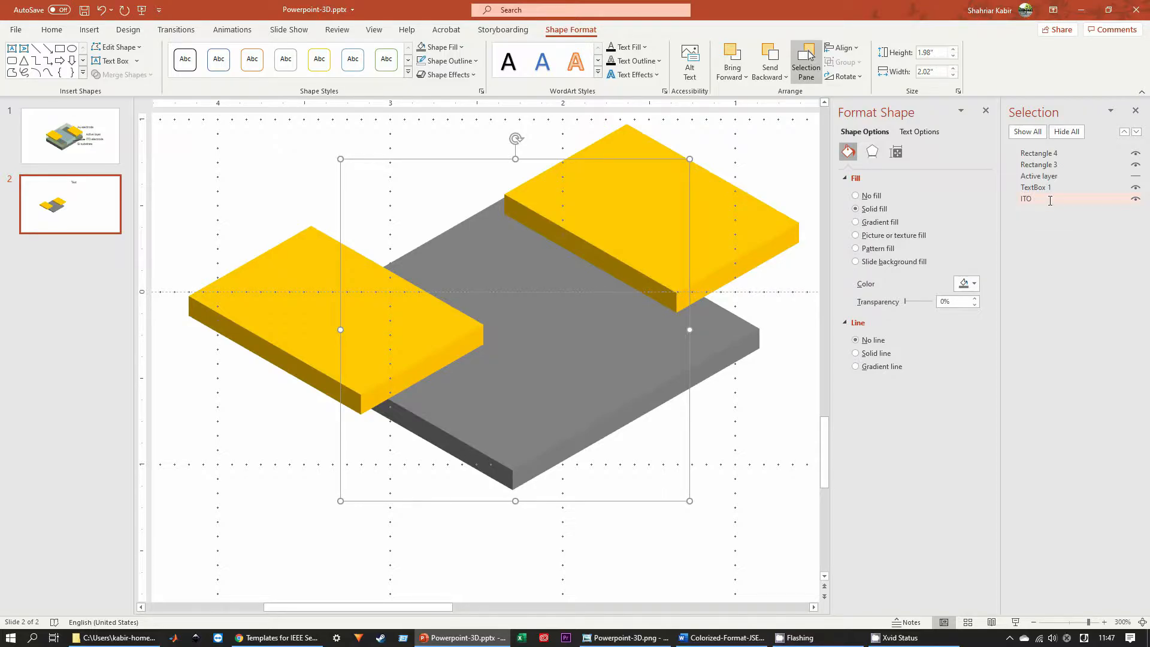
click(728, 428)
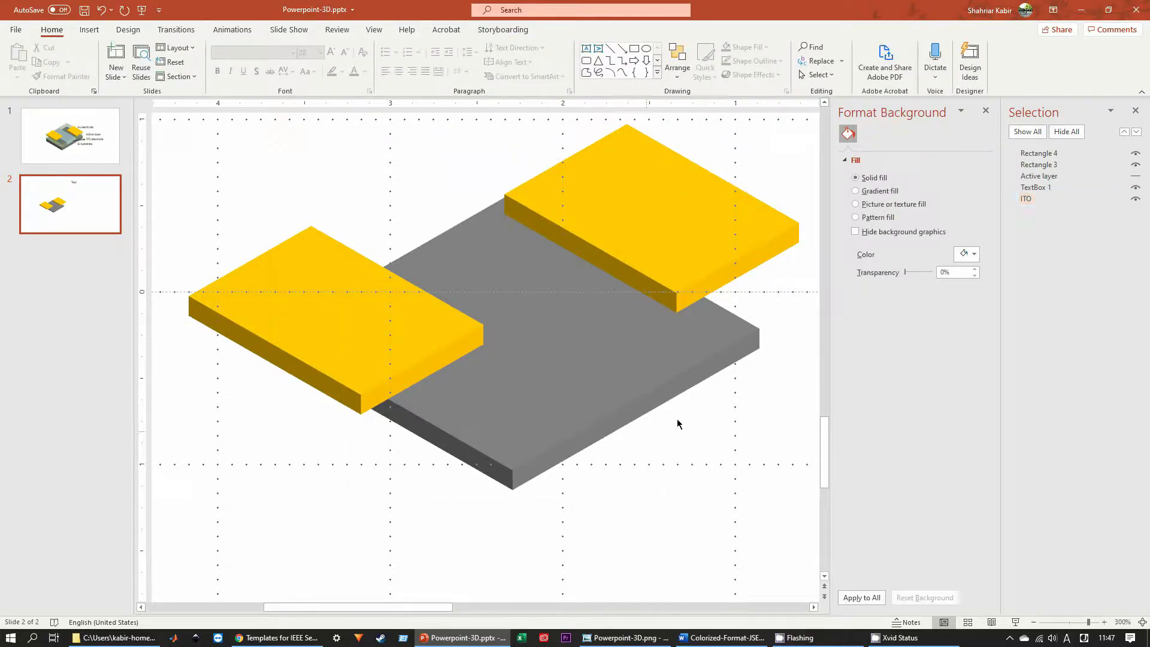
- Unhide the Active layer and nudge the ITO slab down and slightly left until its front-right face lies flush with the block's
click(1028, 198)
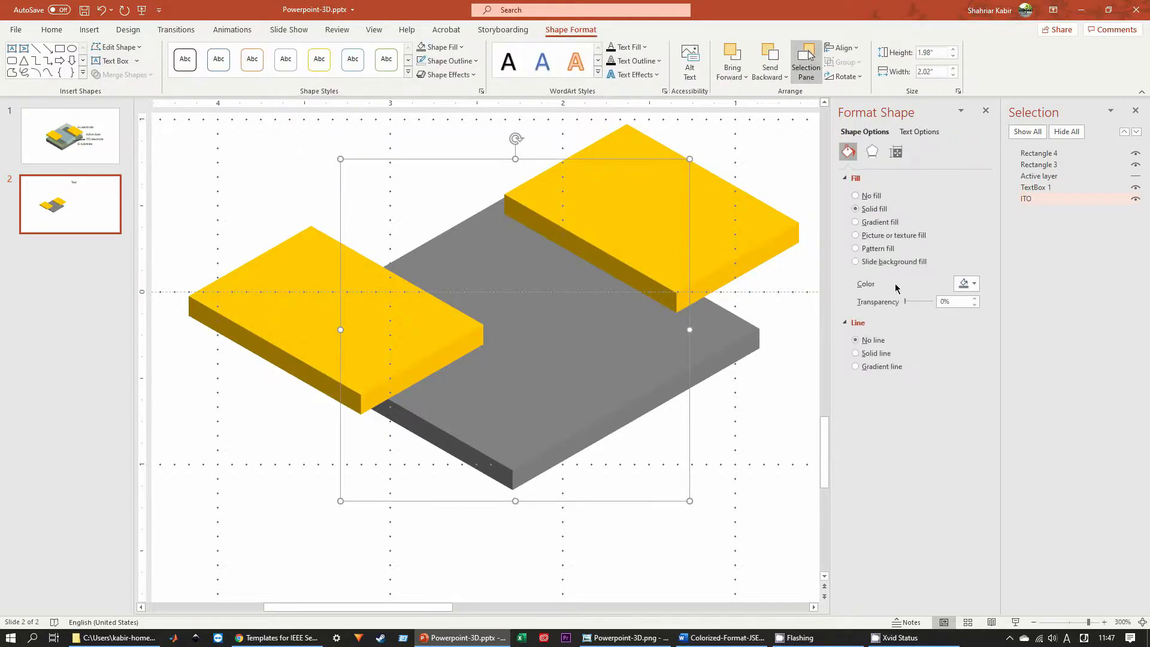
click(1135, 176)
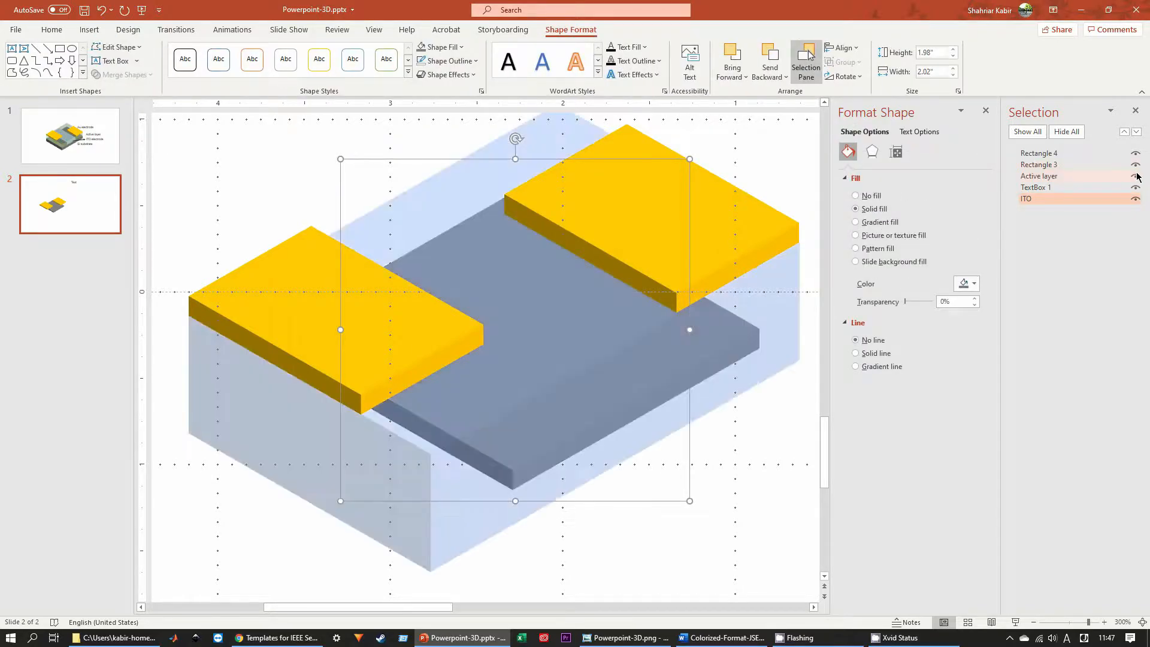
key(Down)
key(Down)
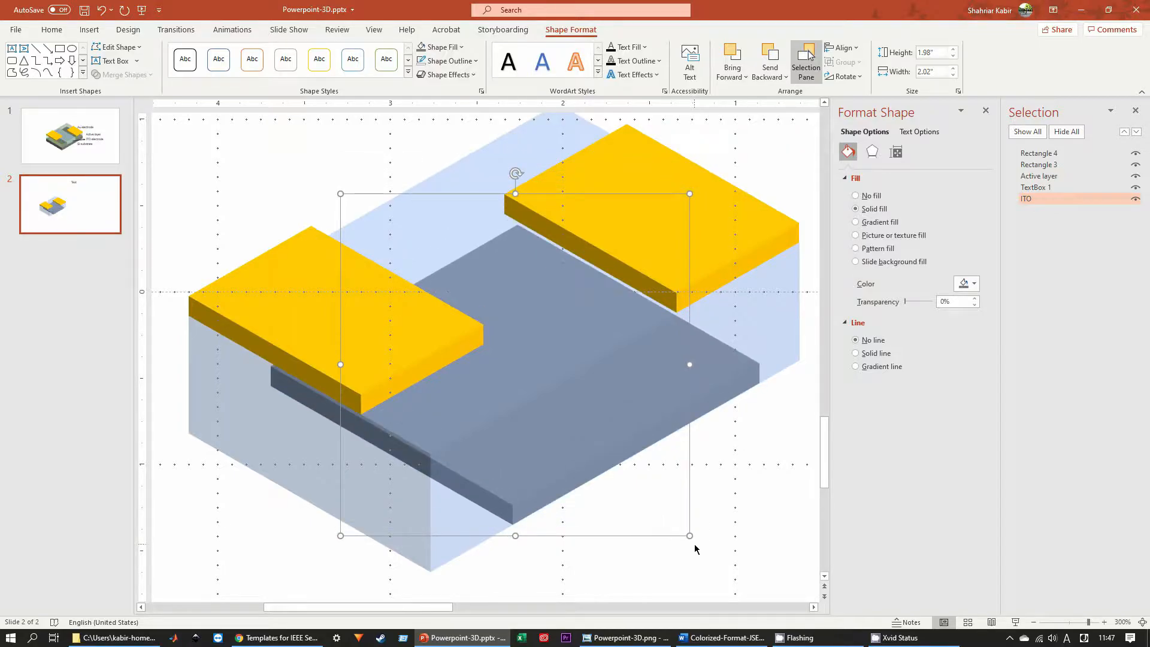
key(ctrl+Left)
key(ctrl+Left)
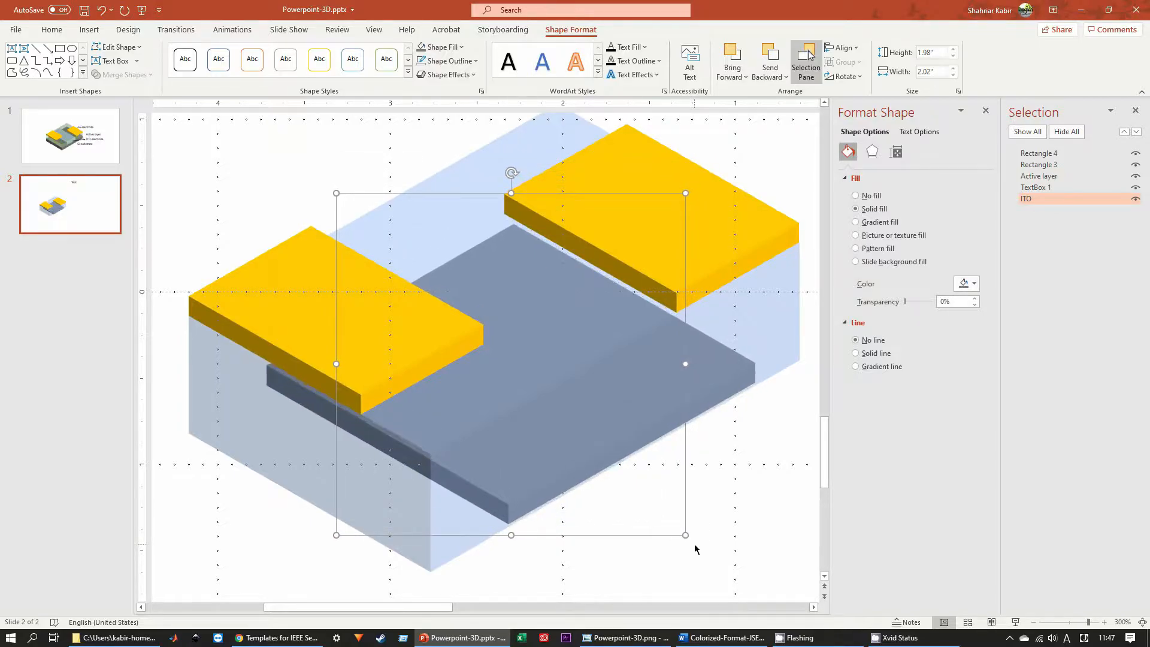
key(ctrl+Down)
key(ctrl+Down)
key(ctrl+Left)
key(ctrl+Down)
key(ctrl+Down)
key(ctrl+Down)
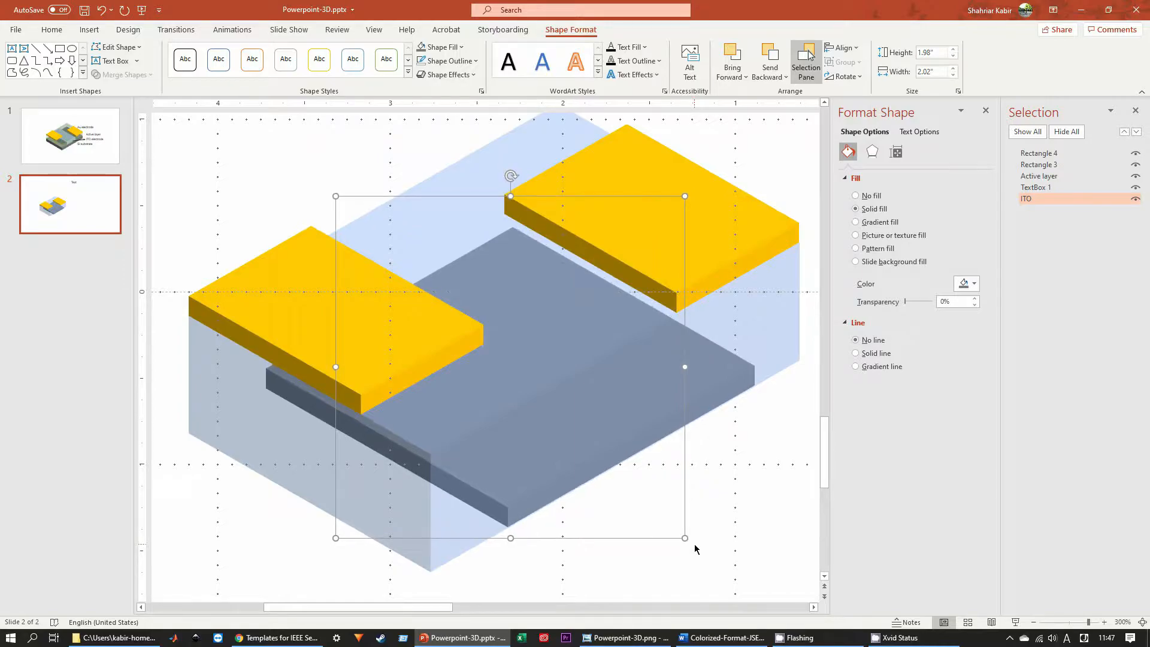
key(ctrl+Left)
key(ctrl+Left)
key(ctrl+Down)
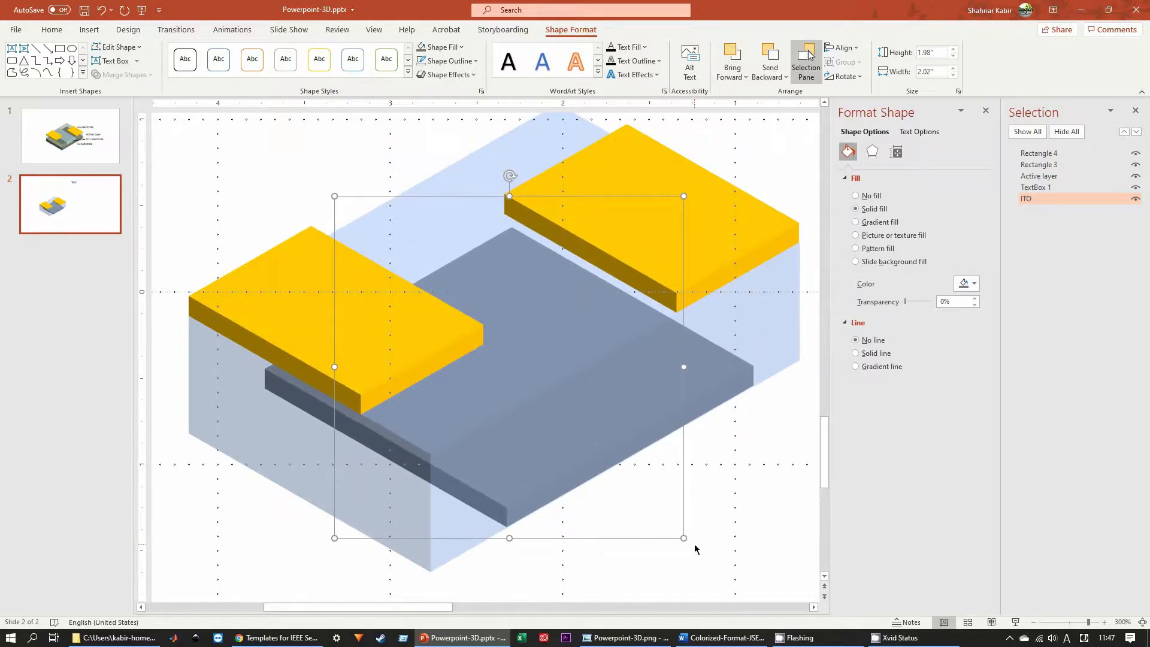
scroll(734, 469, down, 8)
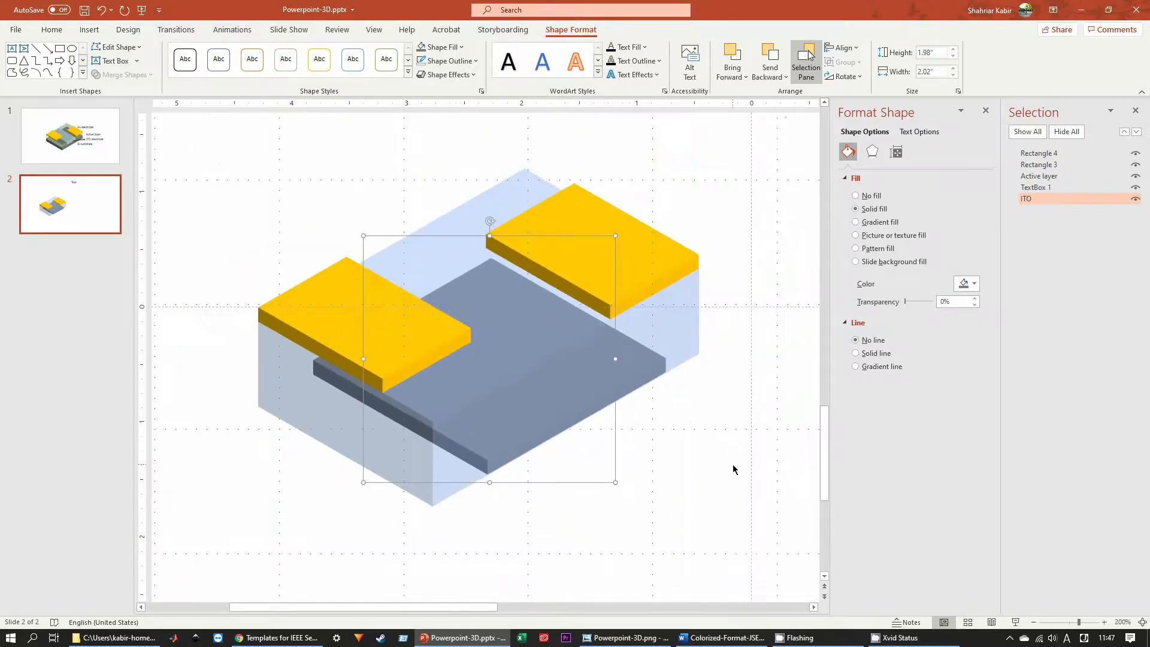
click(469, 467)
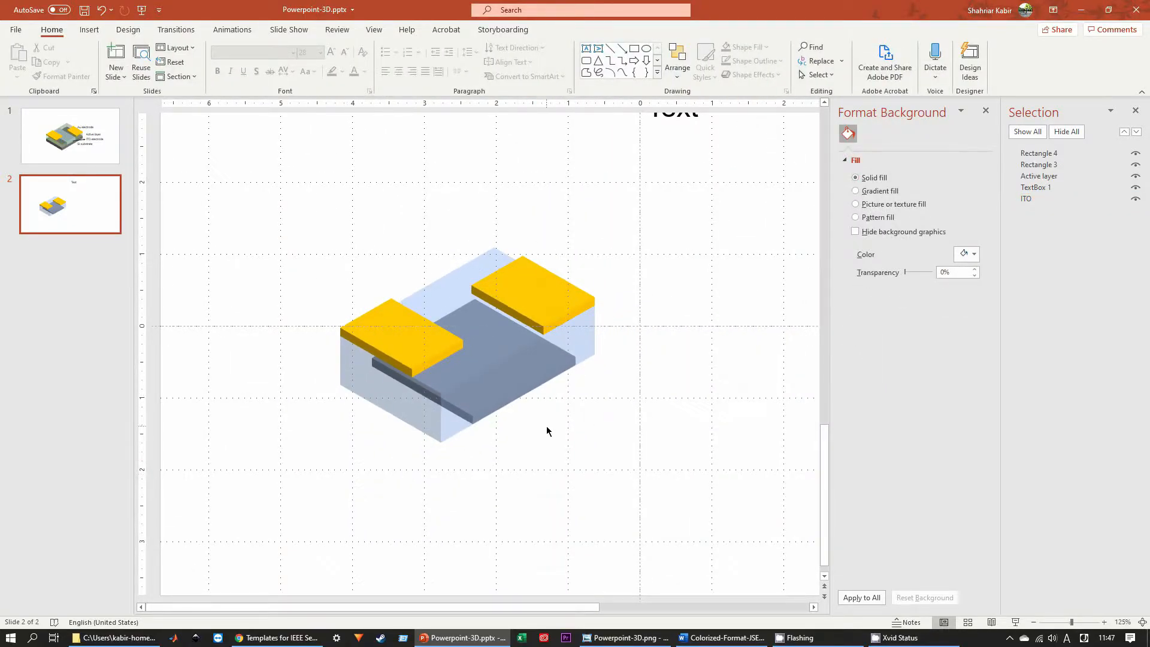
- Duplicate the Active layer block and place the copy directly beneath the original
click(435, 429)
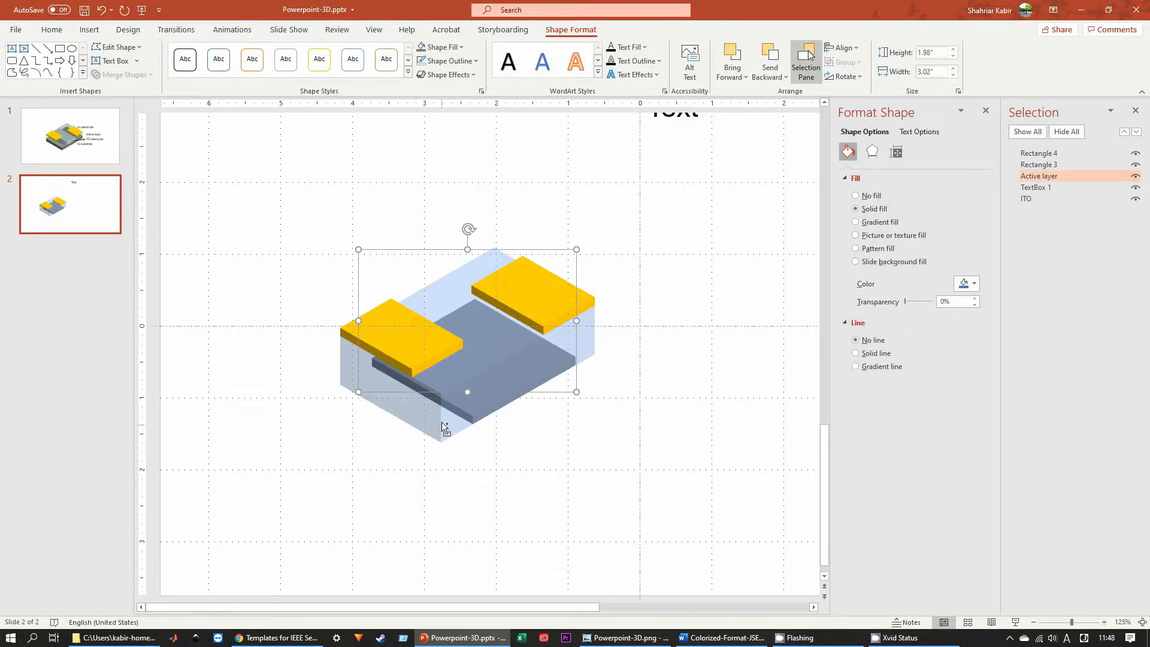
drag(443, 426, 437, 473)
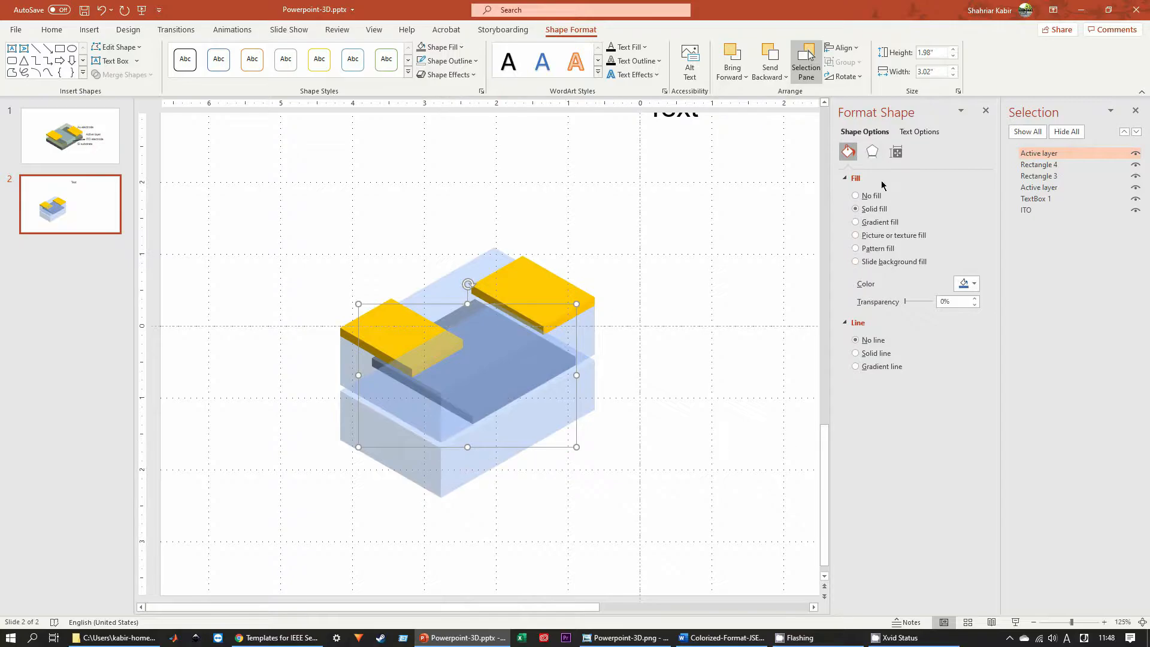
- Give the lower block copy the opaque Warm Matte material and send it to the back
click(871, 152)
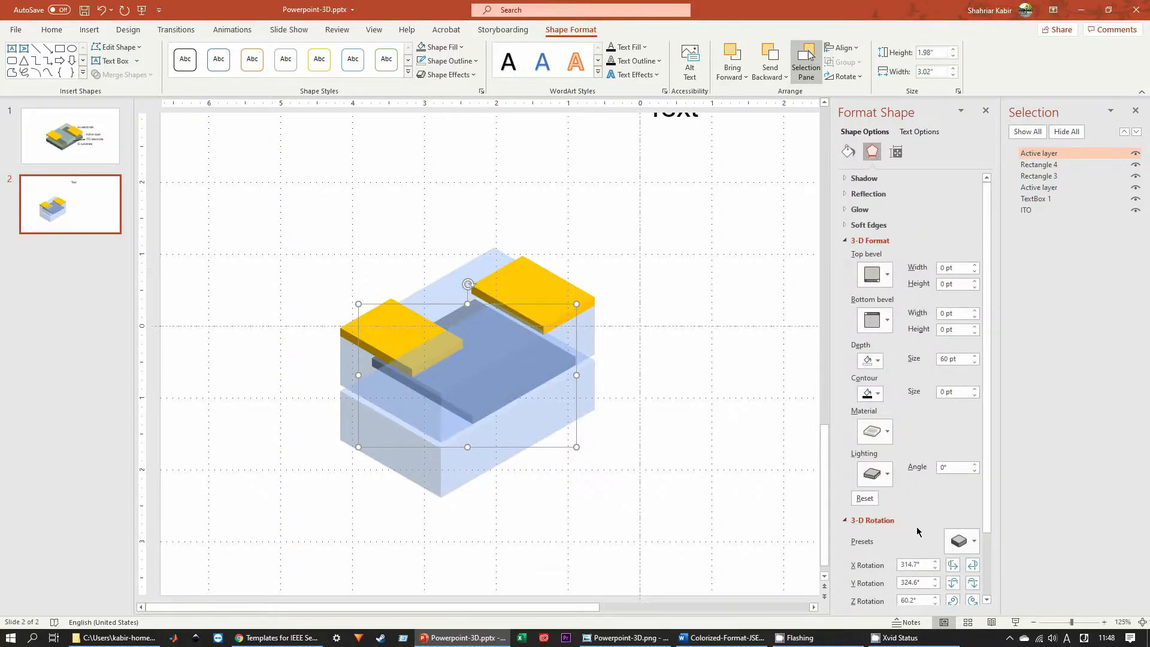
click(873, 431)
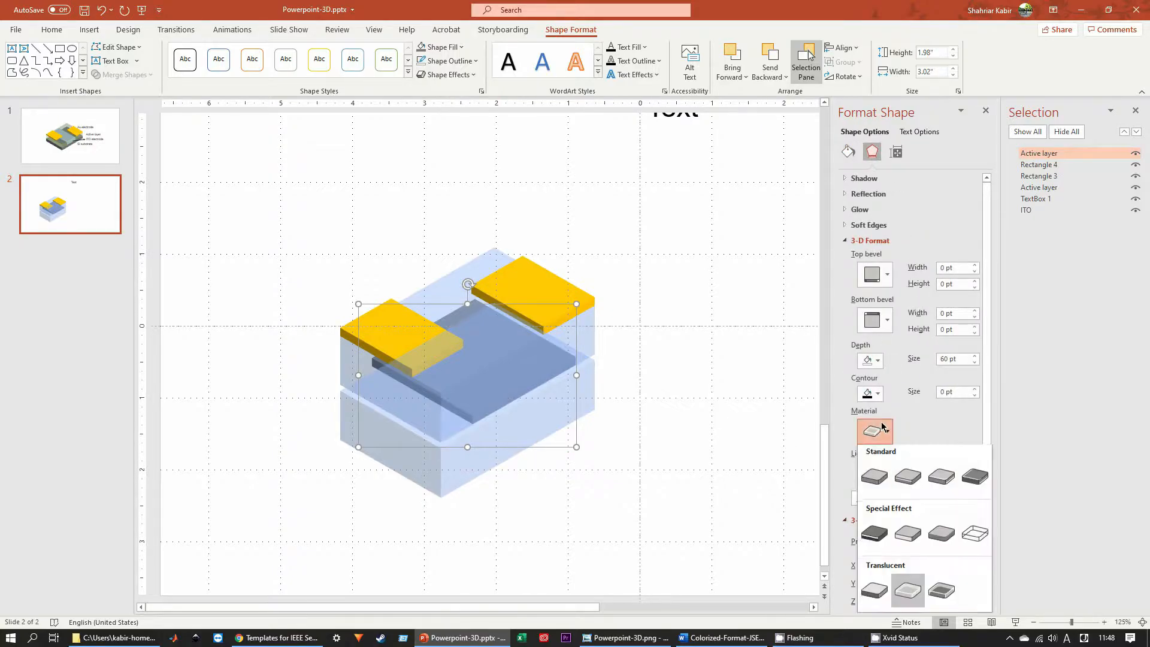
click(915, 480)
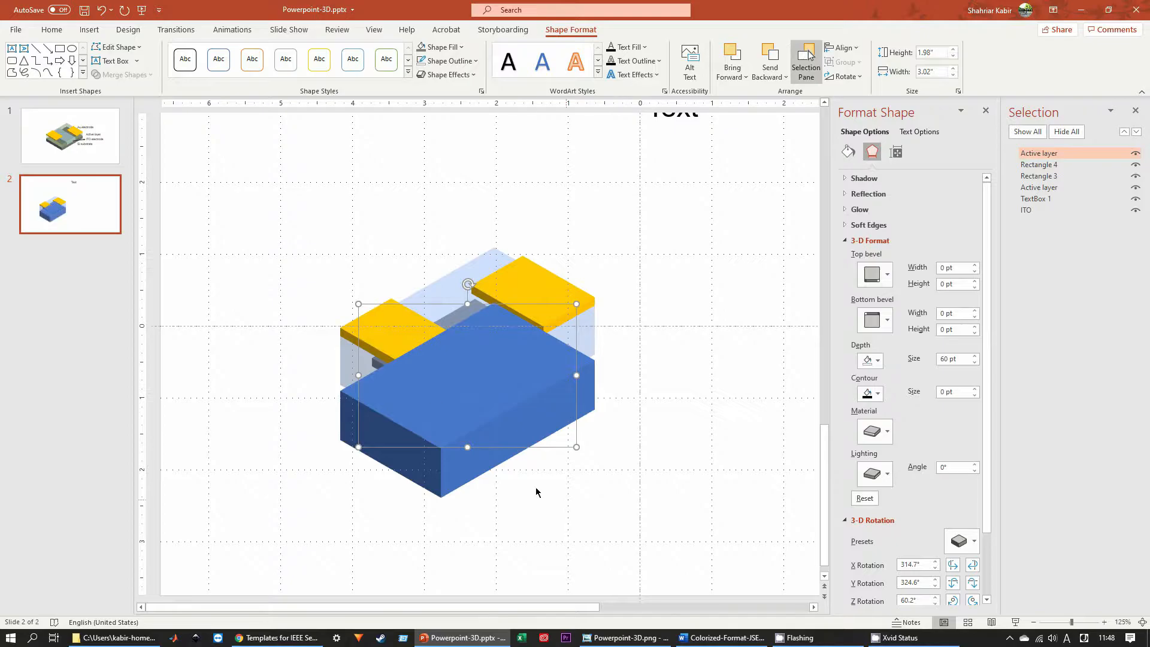
right_click(441, 471)
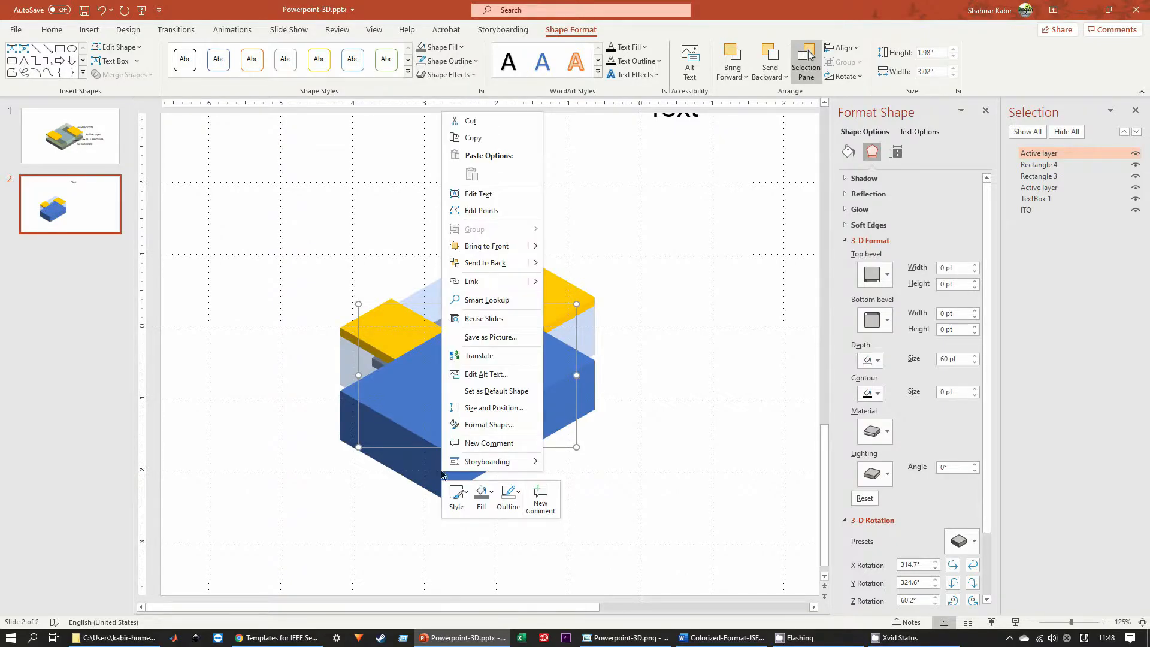
click(477, 269)
- Nudge the opaque blue block up until its top face meets the bottom edges of the translucent active layer
scroll(442, 533, up, 5)
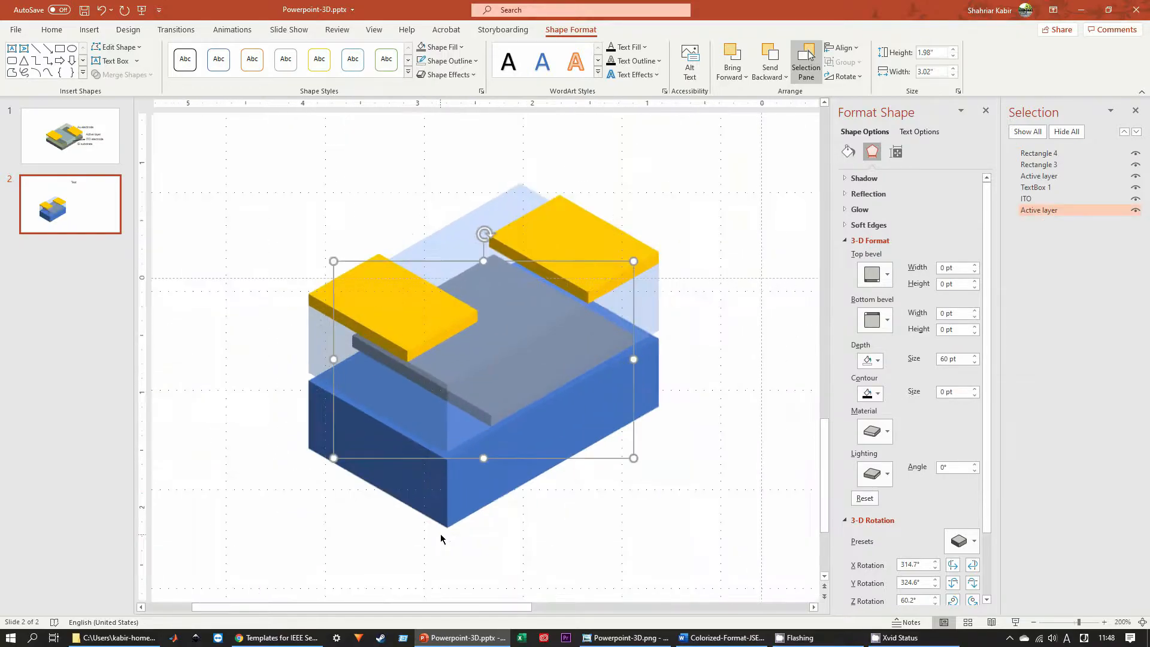
key(Up)
key(Up)
key(Up)
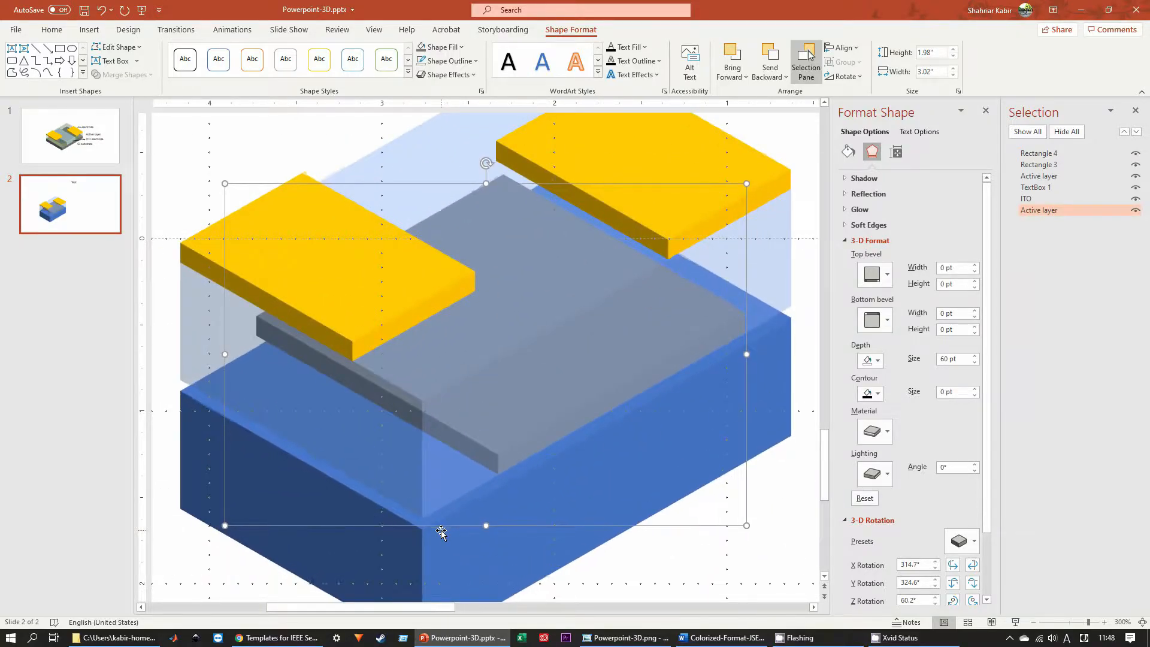
key(Up)
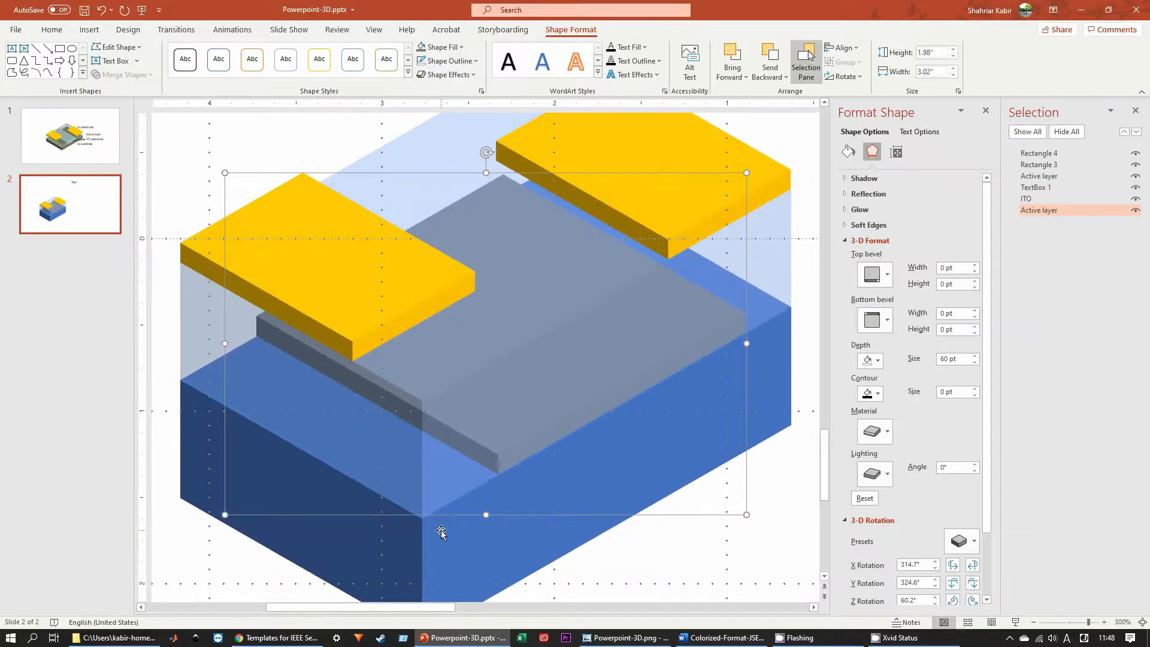
key(ctrl+Up)
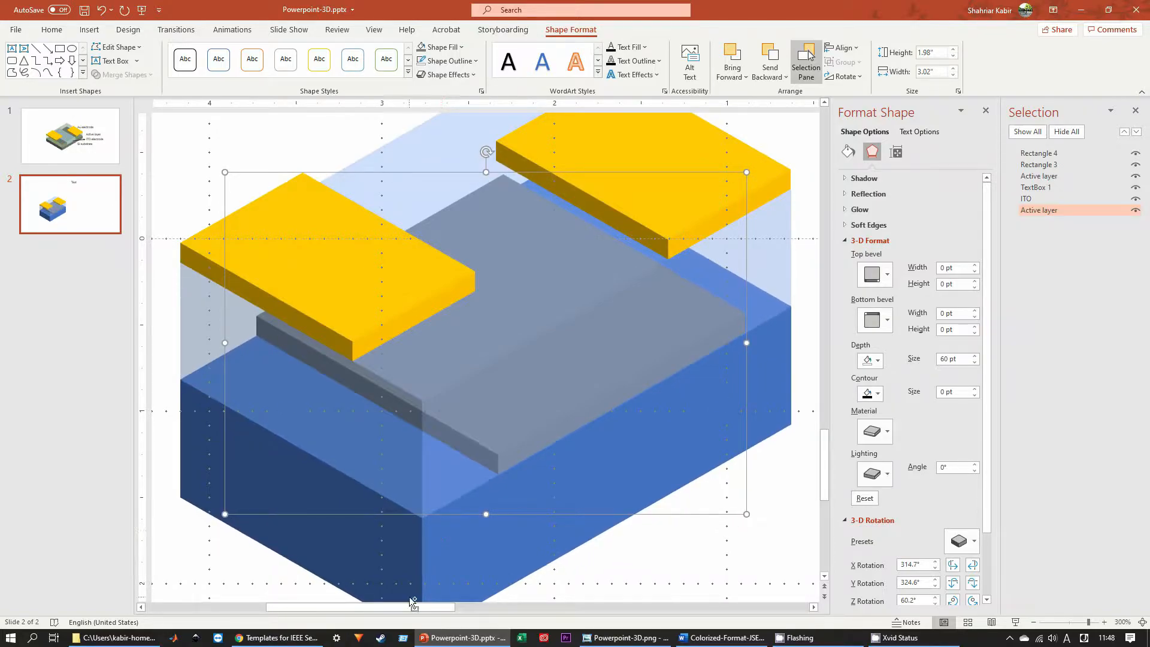
ctrl+scroll(440, 530, down, 5)
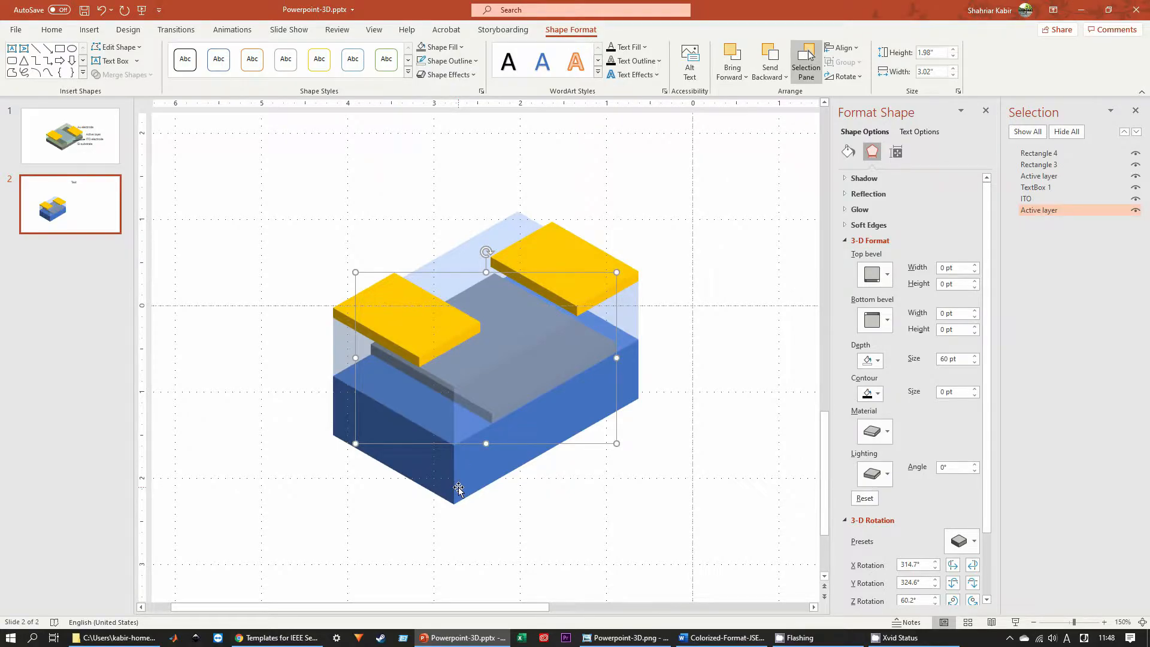
- Set the 3-D depth of the opaque blue substrate block to 40 pt
click(942, 357)
text(6)
text(4)
click(731, 315)
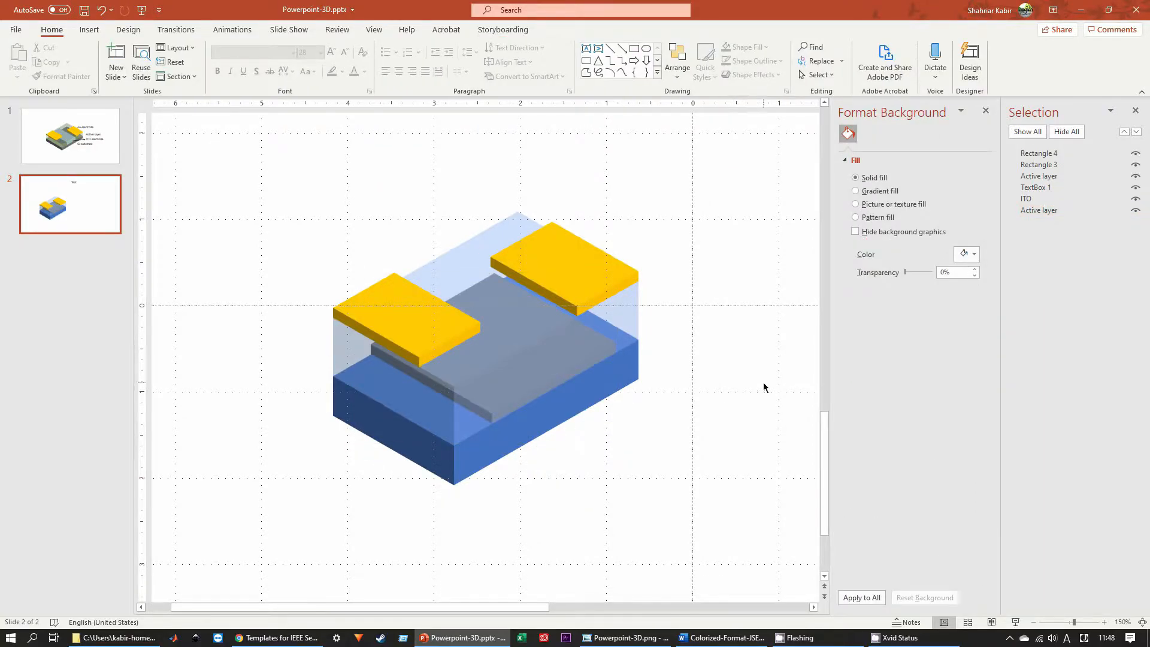
- Move all five device shapes together toward the slide's centre and group them, leaving out the text box
scroll(763, 386, down, 5)
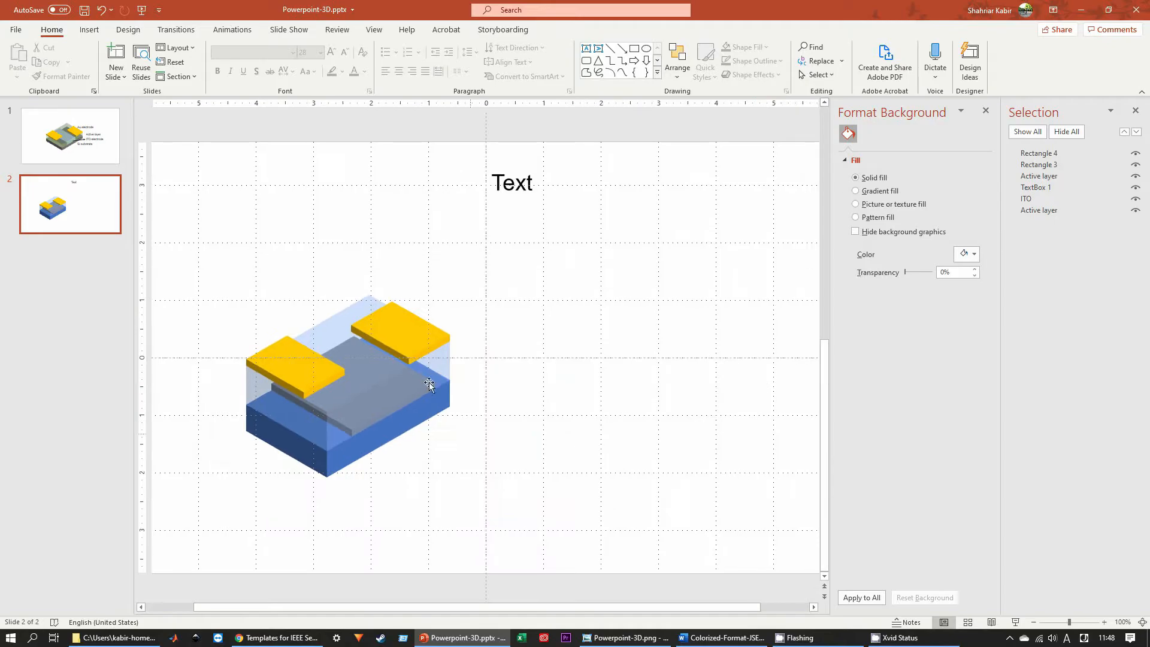
drag(204, 248, 477, 454)
drag(322, 419, 391, 396)
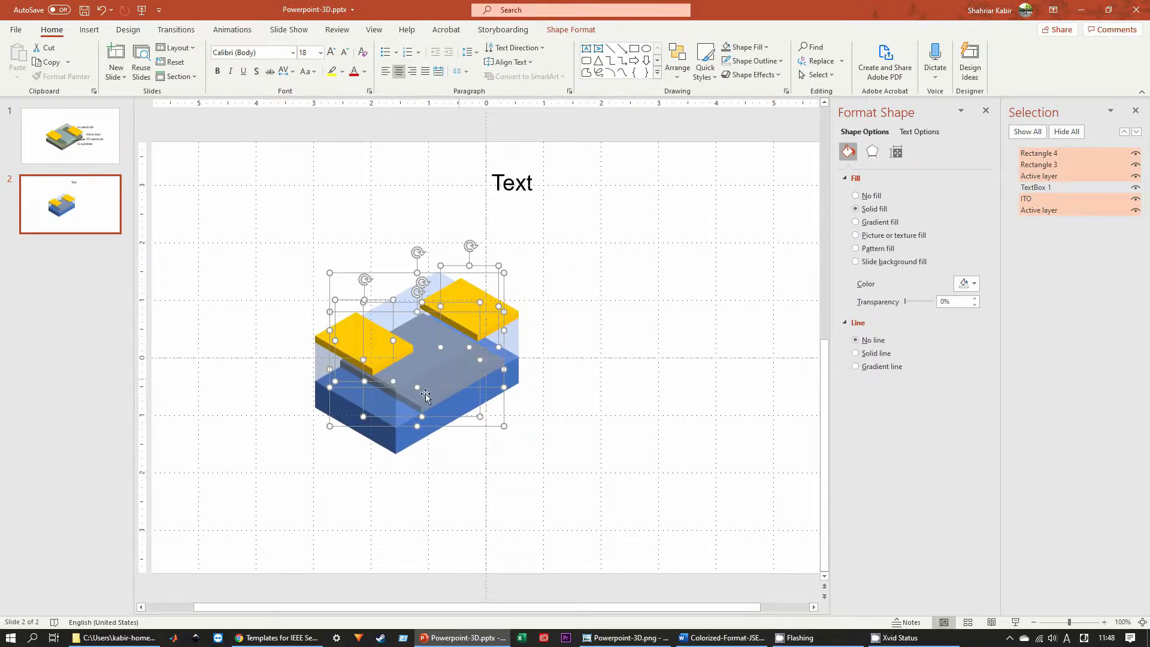
click(576, 30)
click(843, 62)
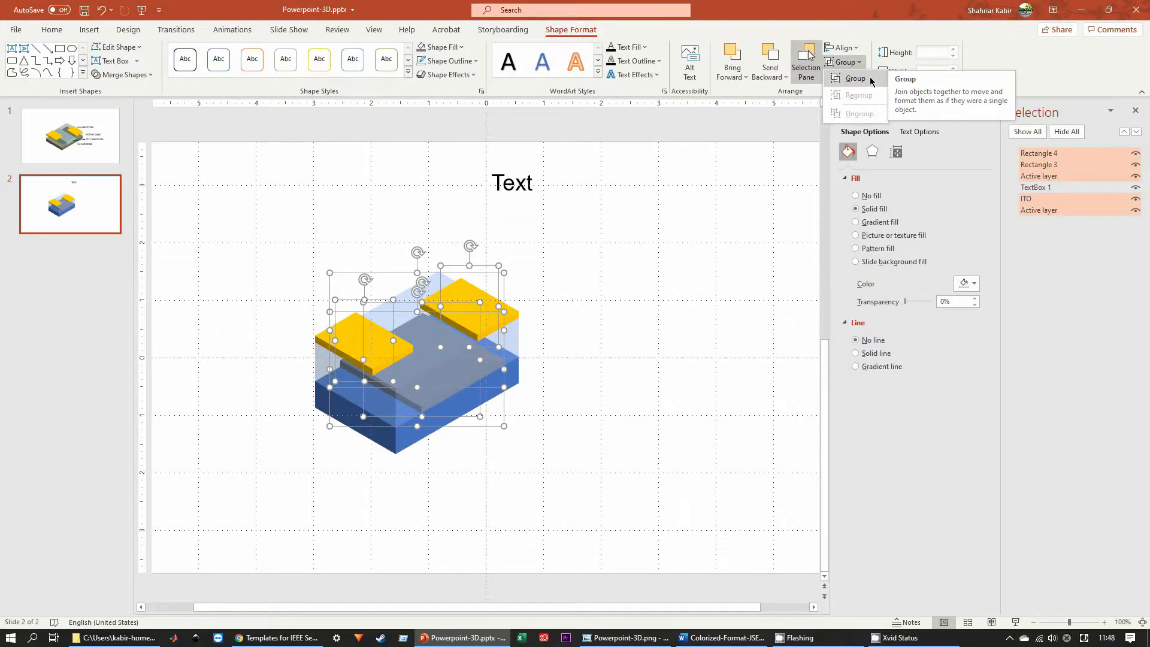
click(855, 79)
click(654, 371)
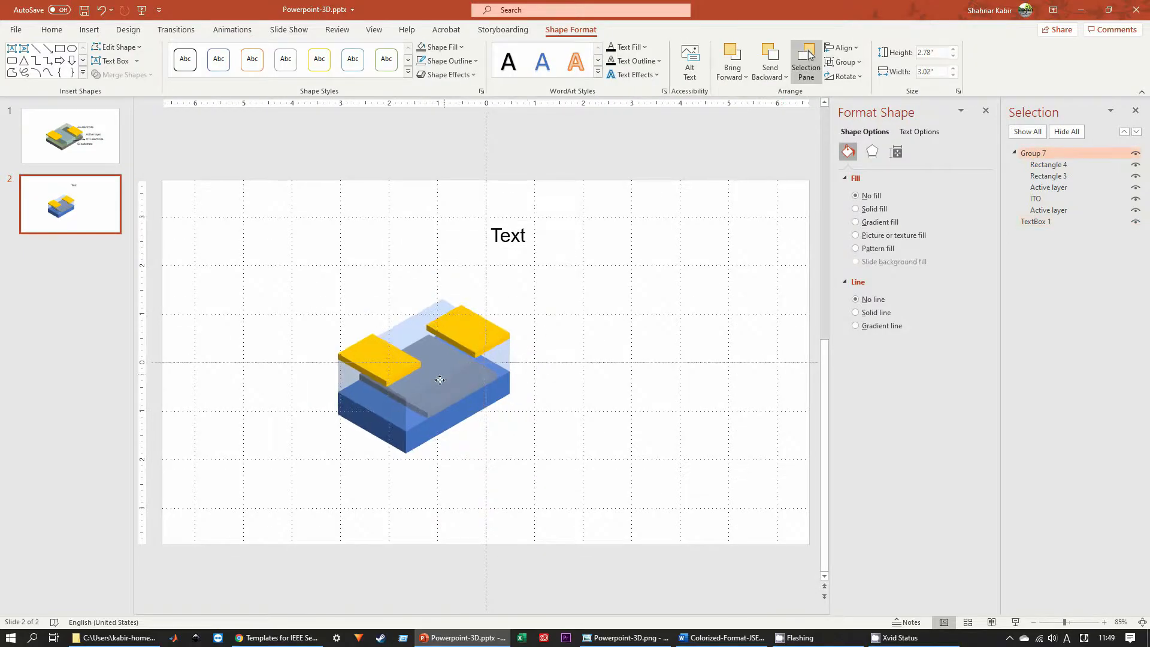
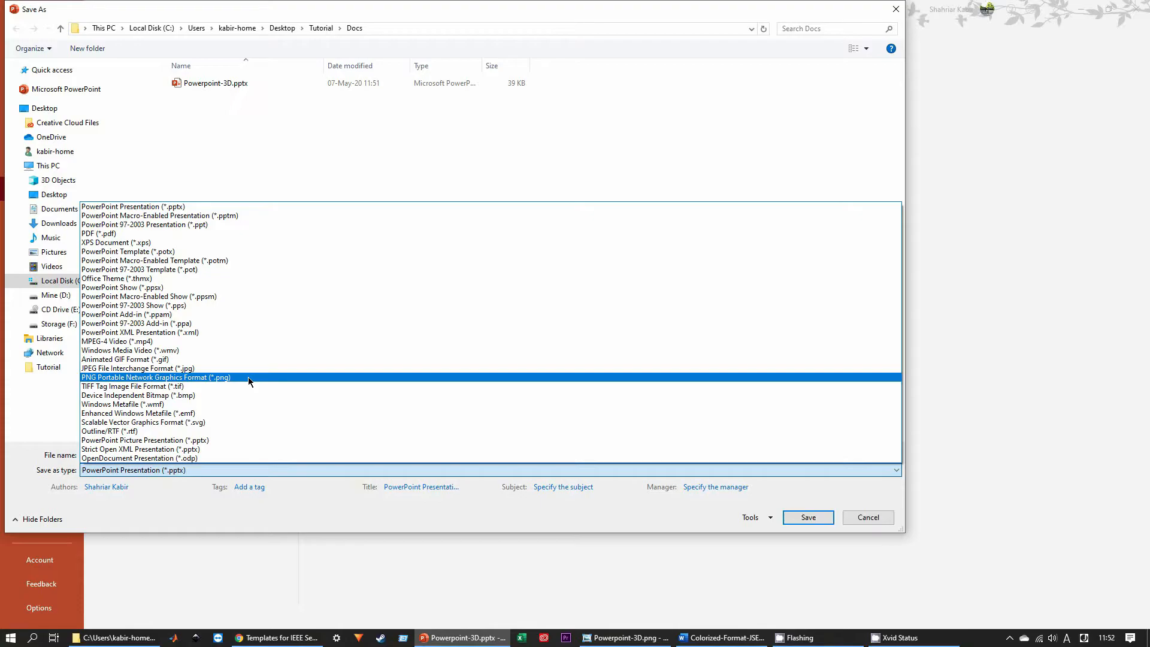
- Export only the current slide as a PNG image named "Tutorial" in the Docs folder
click(248, 376)
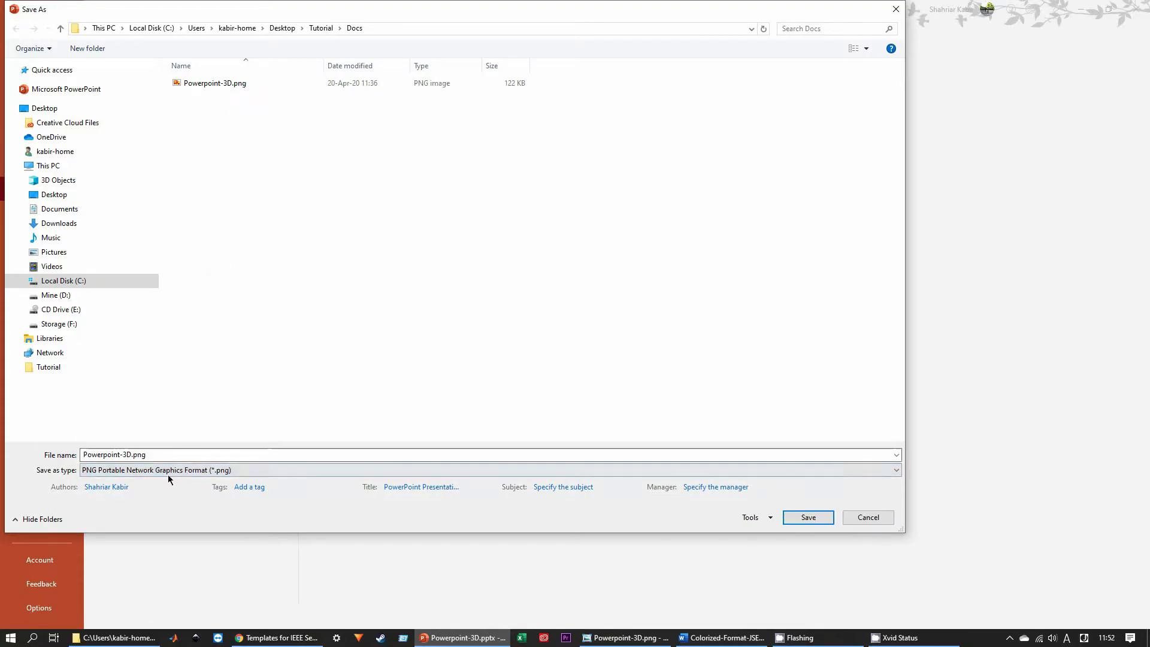
click(201, 455)
text(Tutorial)
key(Return)
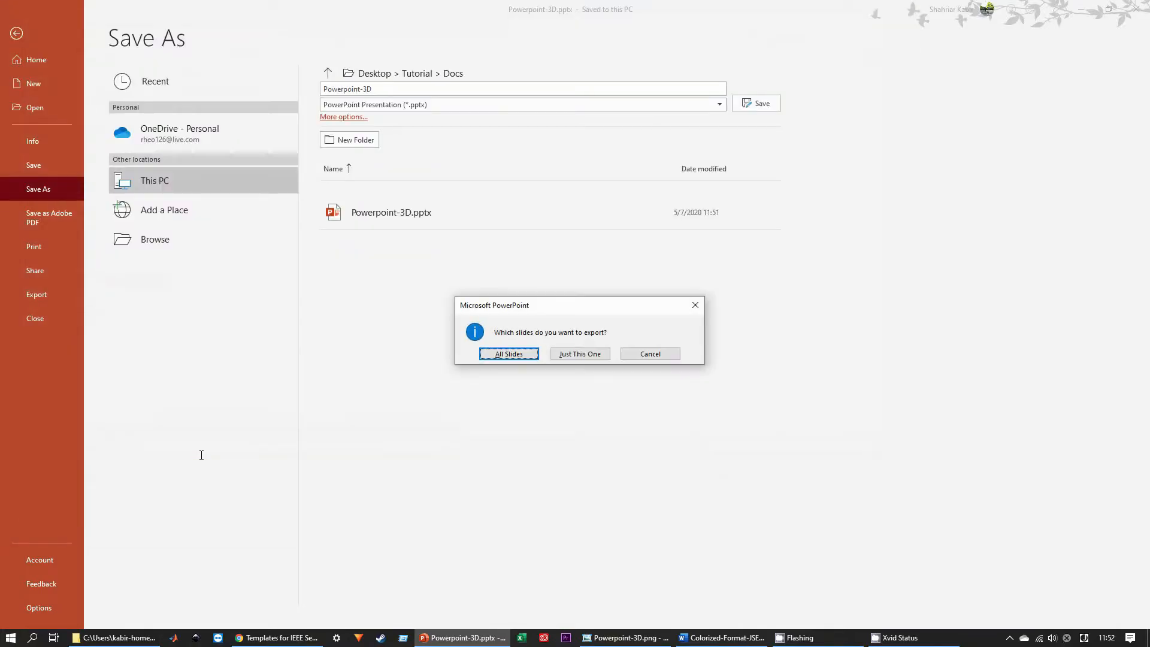
click(583, 354)
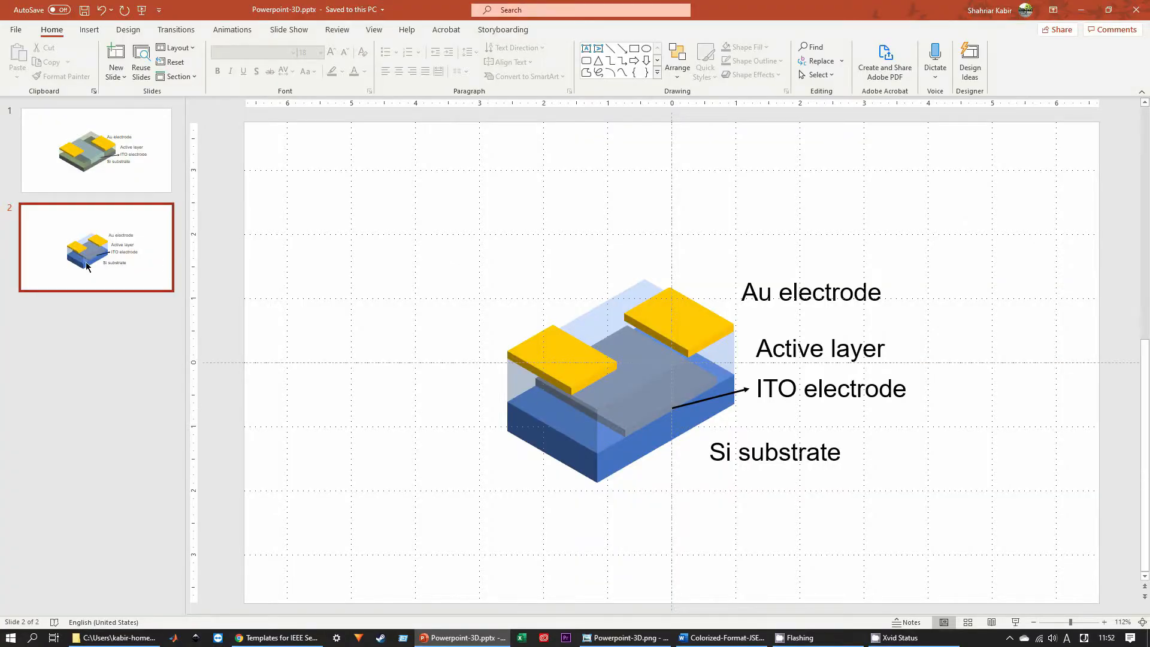
- Switch to File Explorer and open the exported Tutorial.png from the Docs folder
click(144, 633)
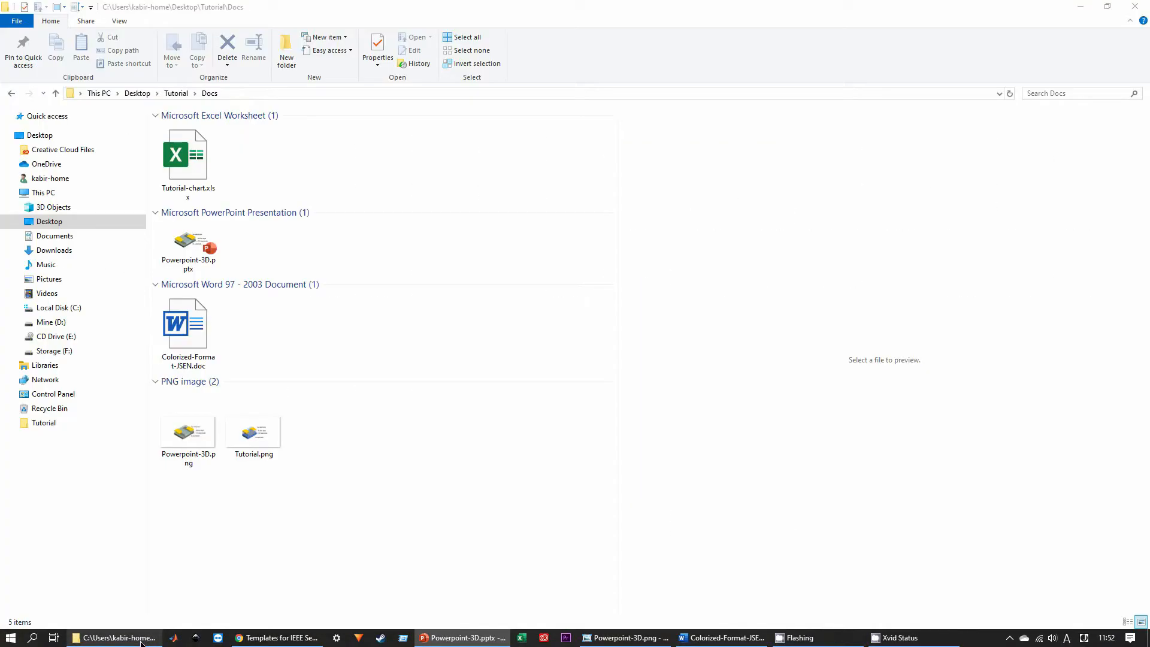
click(263, 437)
double_click(263, 437)
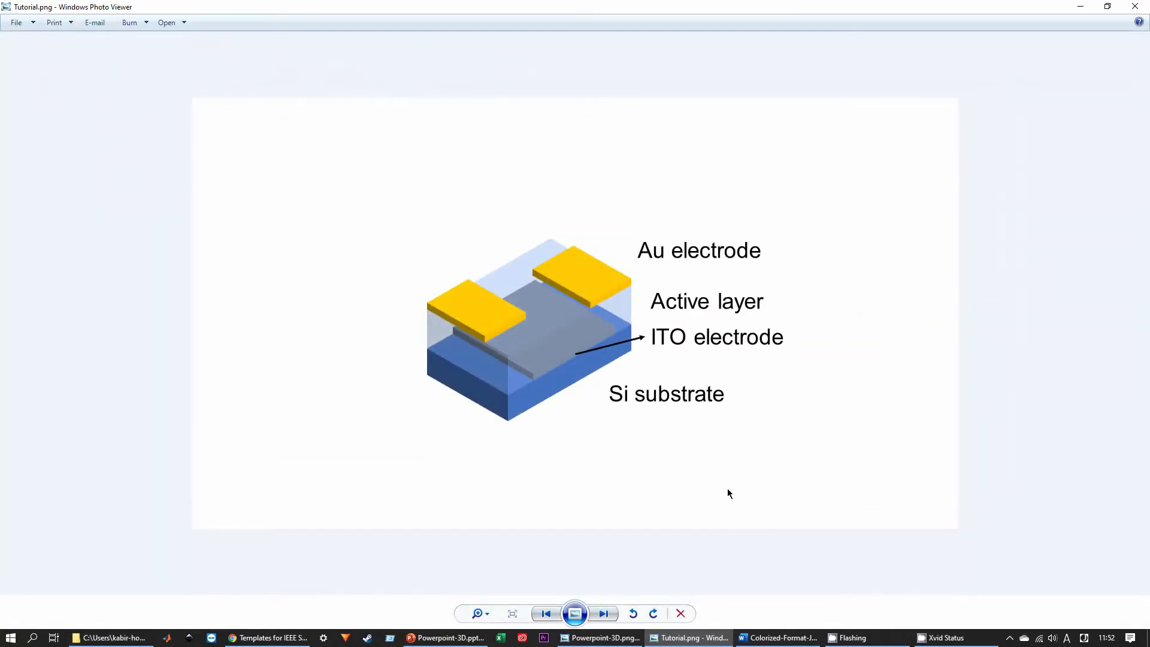
- Compare the exported Tutorial.png with the reference image Powerpoint-3D.png in Windows Photo Viewer
click(620, 641)
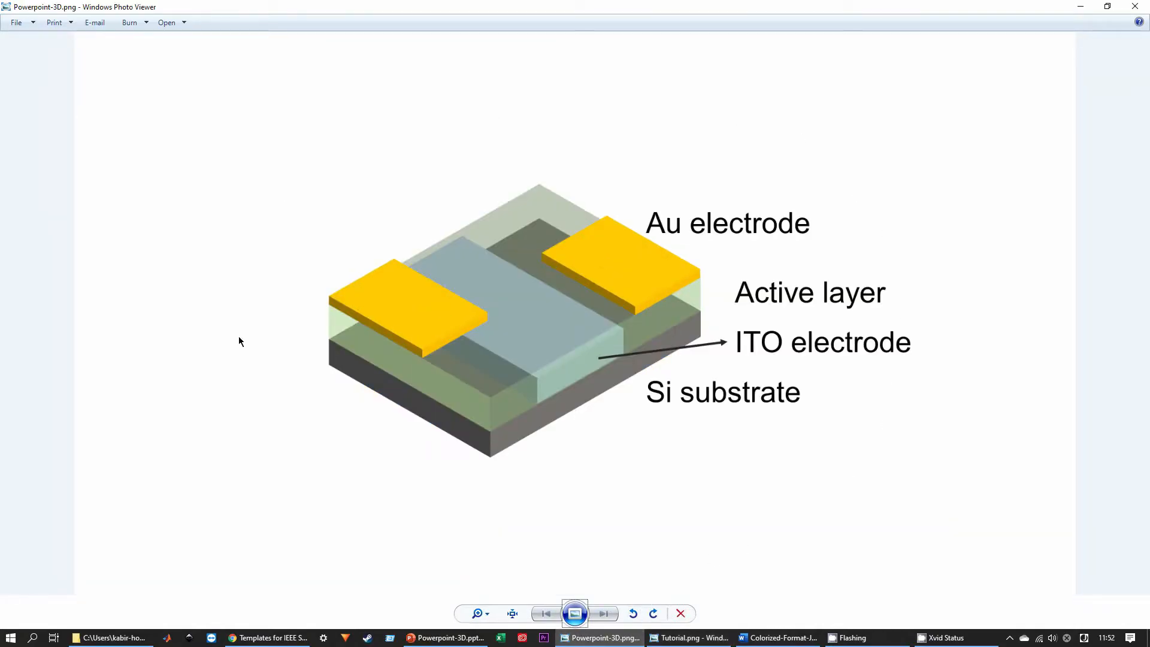
click(512, 614)
click(511, 614)
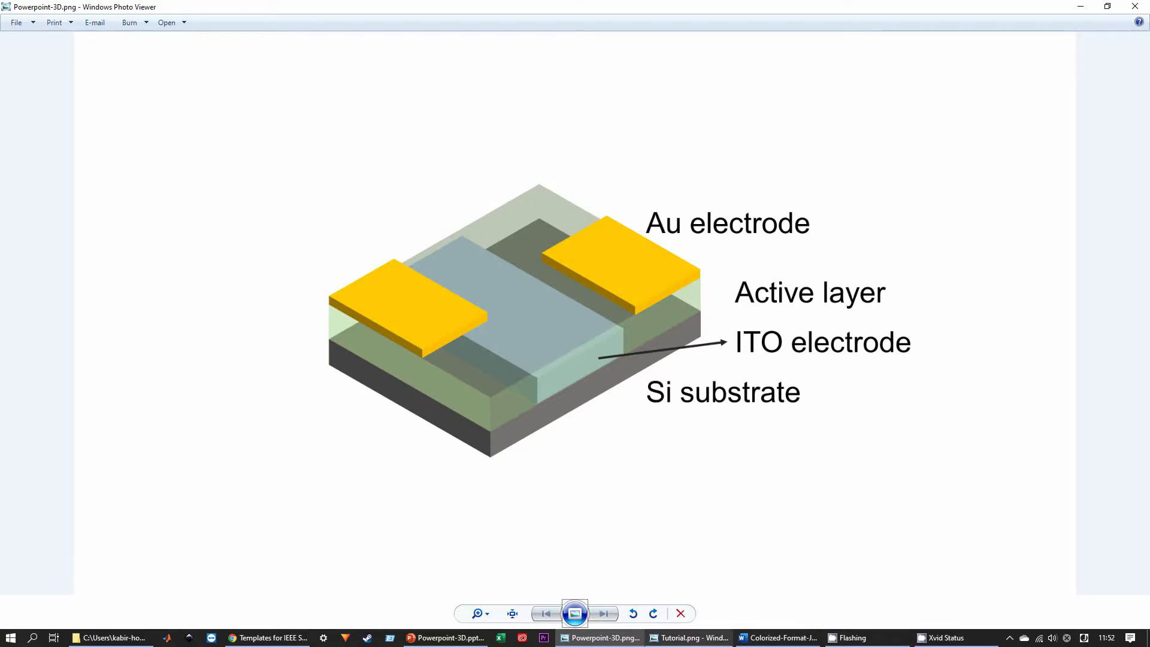
click(688, 637)
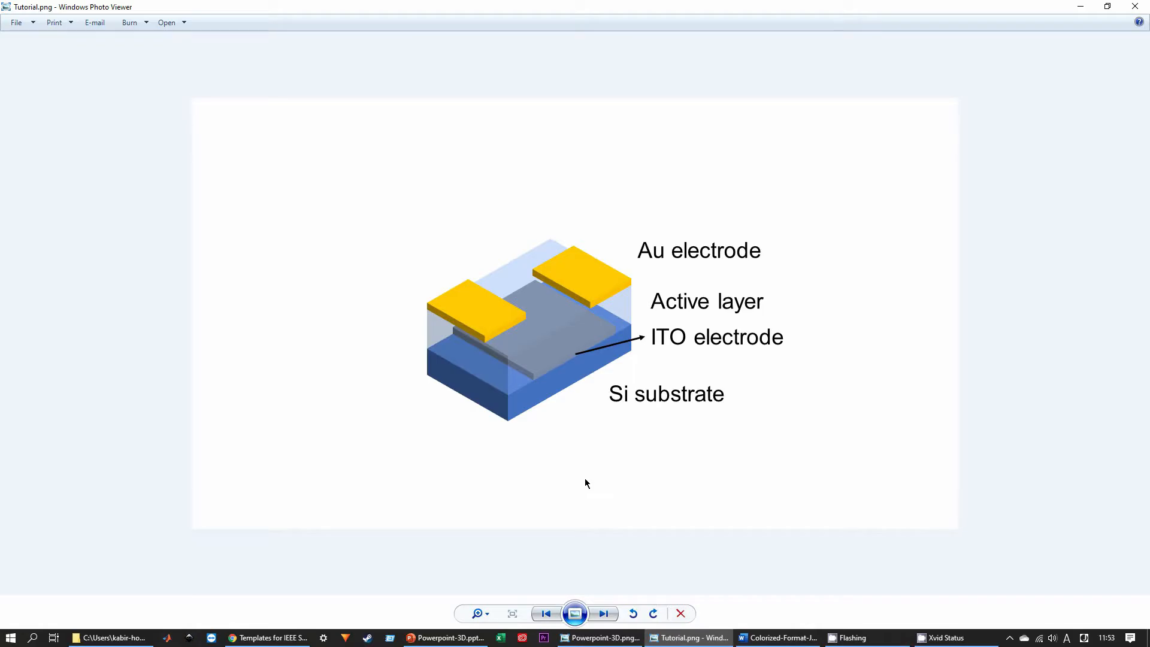
click(604, 638)
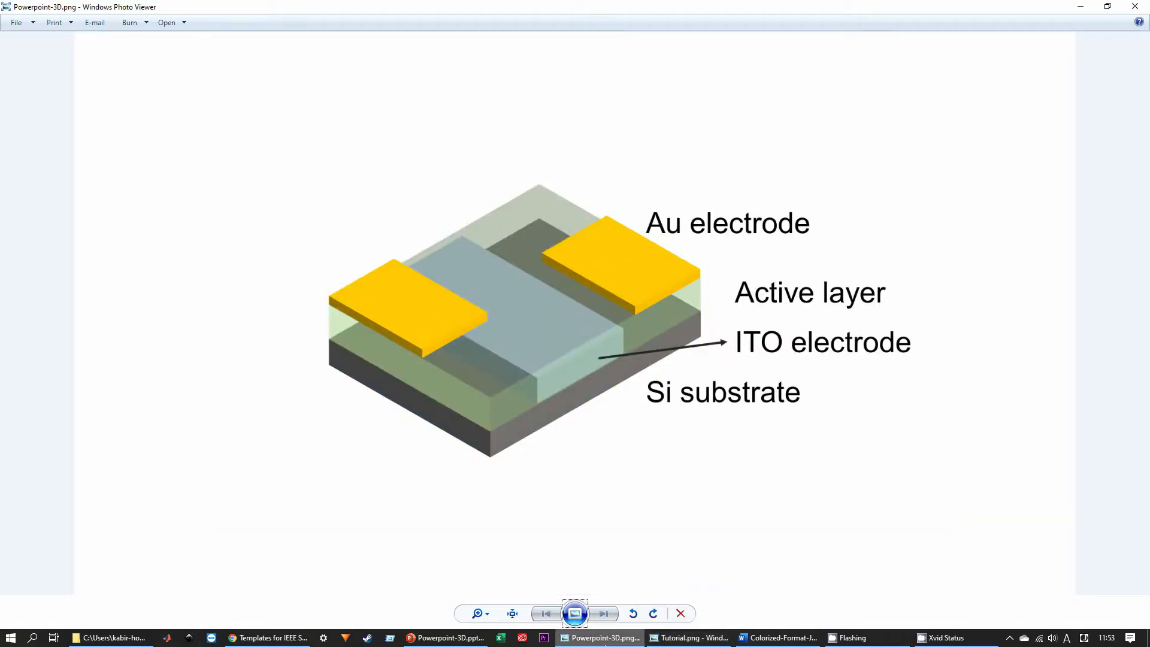
click(604, 637)
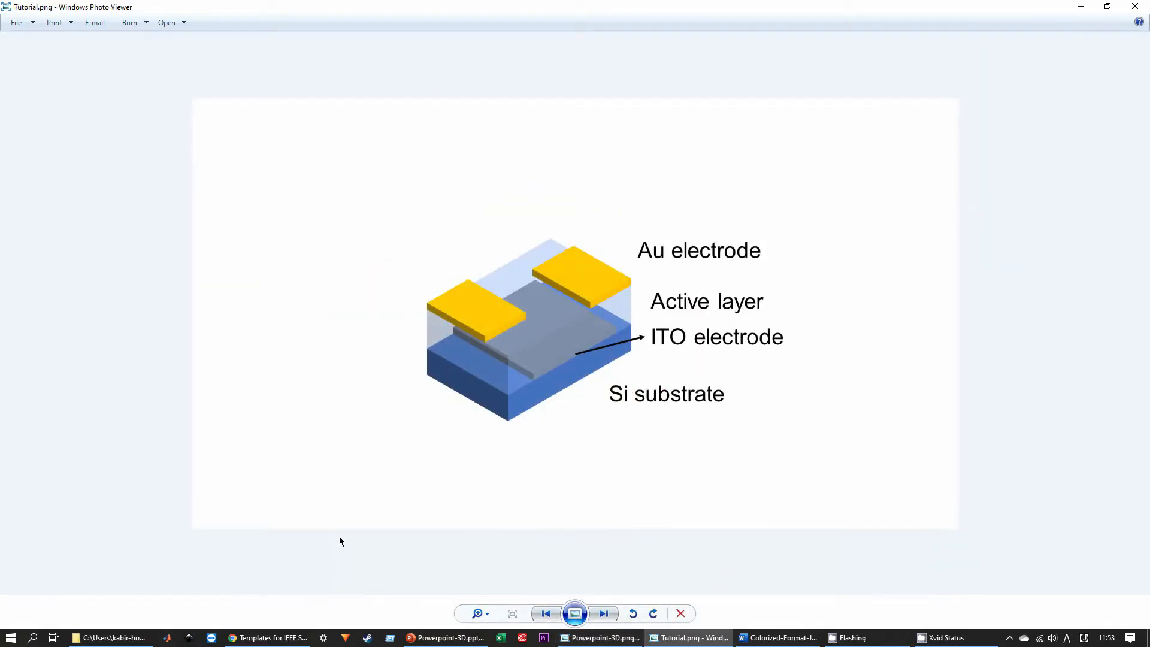
- Switch to the browser and review the Microsoft Docs instructions for changing the export resolution of a PowerPoint slide
click(267, 638)
click(544, 12)
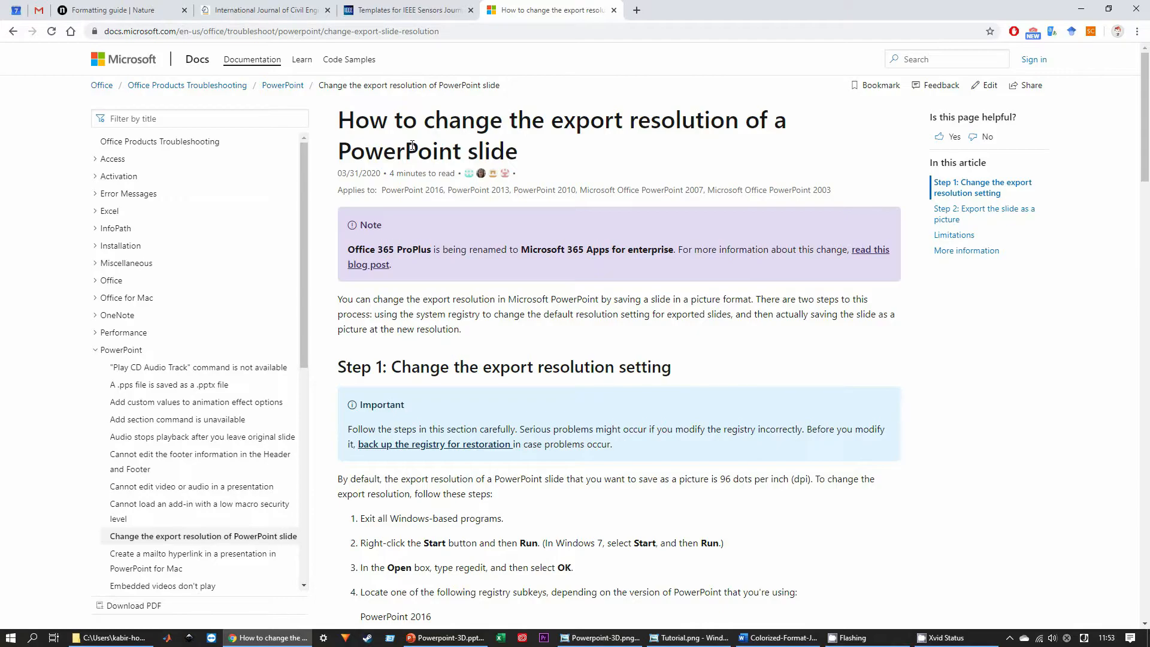
scroll(885, 371, down, 8)
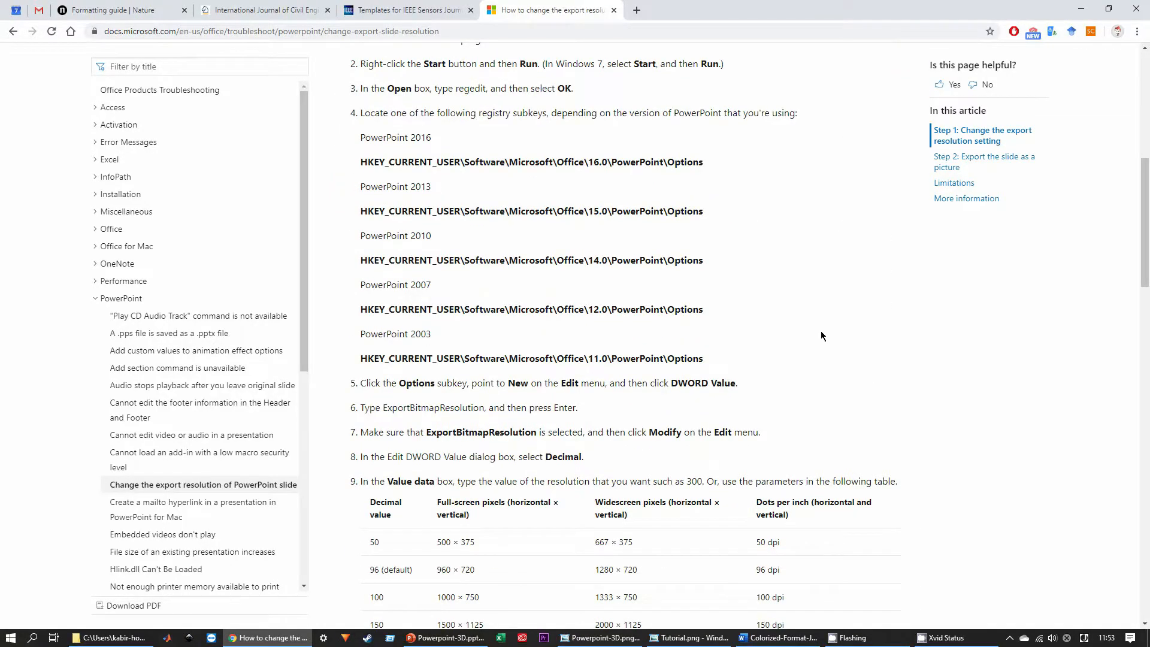
scroll(820, 333, up, 2)
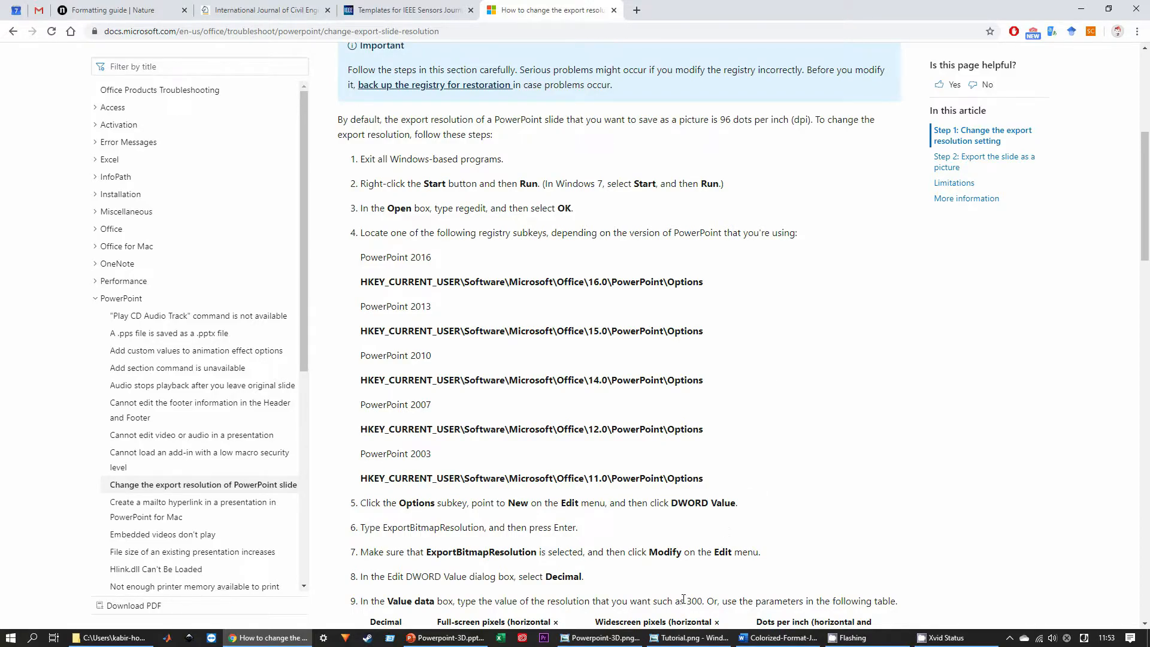
- Close PowerPoint and launch Registry Editor (regedit) with administrator permission
click(446, 637)
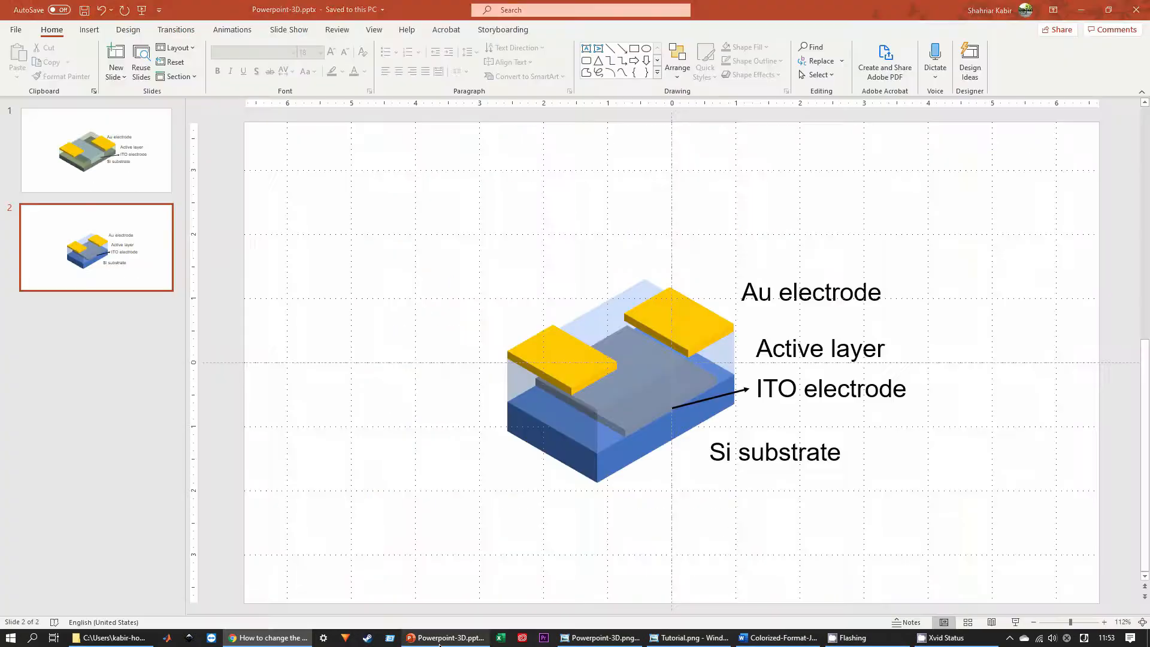
click(1136, 6)
click(3, 642)
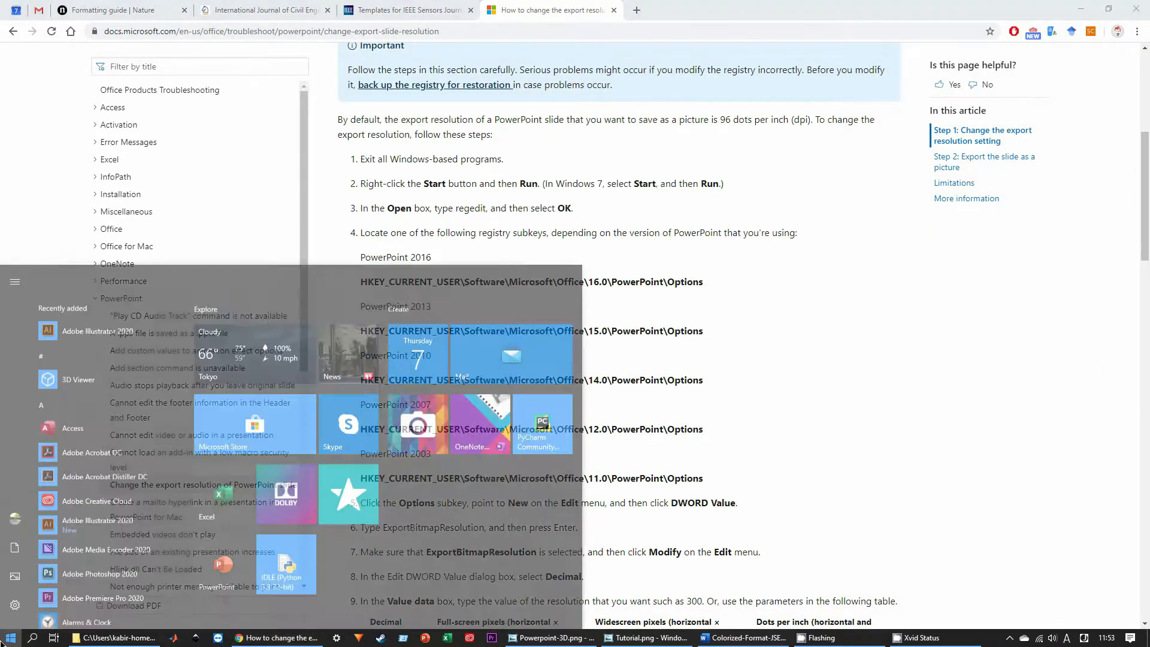
text(regedit)
key(Return)
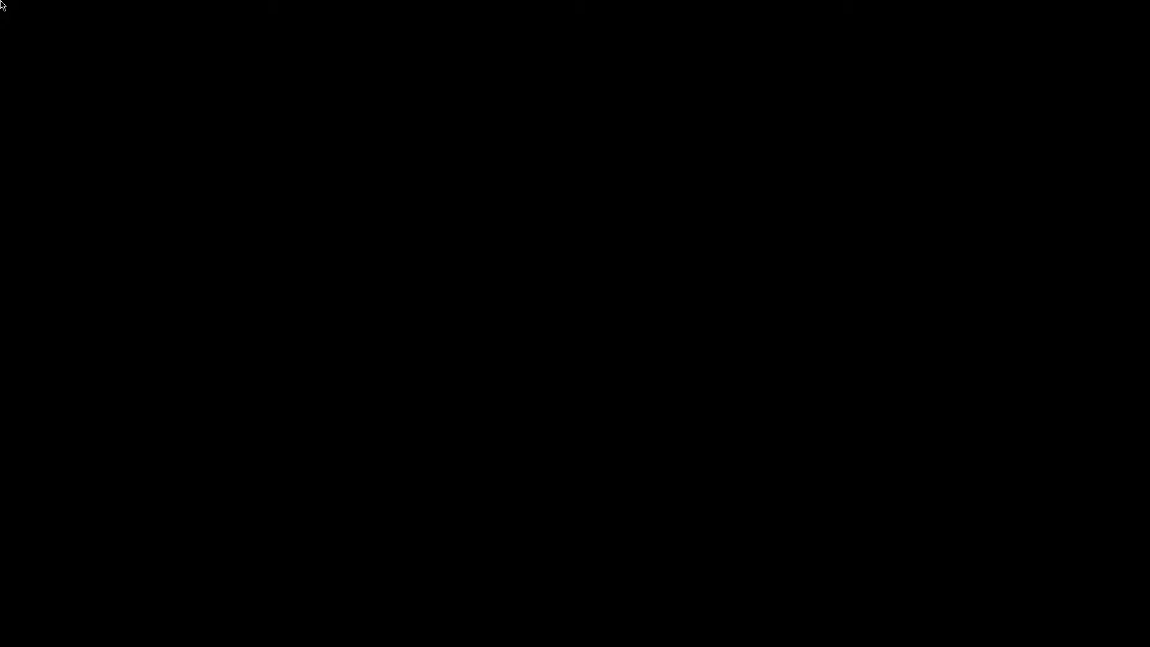
click(465, 402)
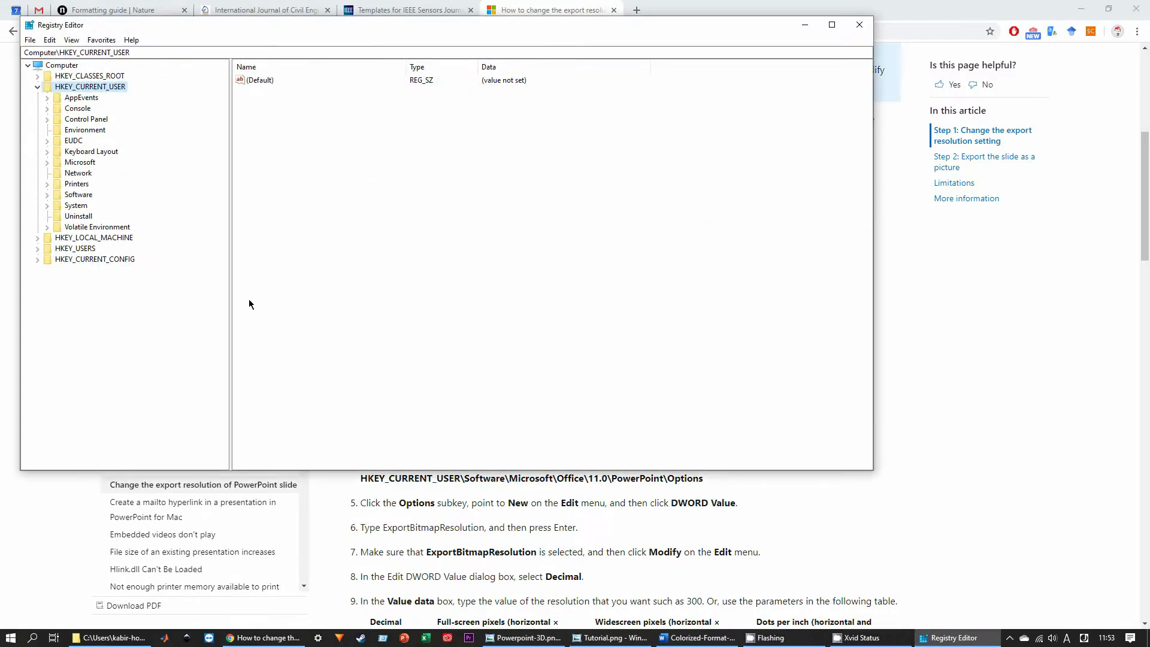
- Maximize the Registry Editor and expand the key tree down to HKEY_CURRENT_USER\Software\Microsoft\Office
click(38, 87)
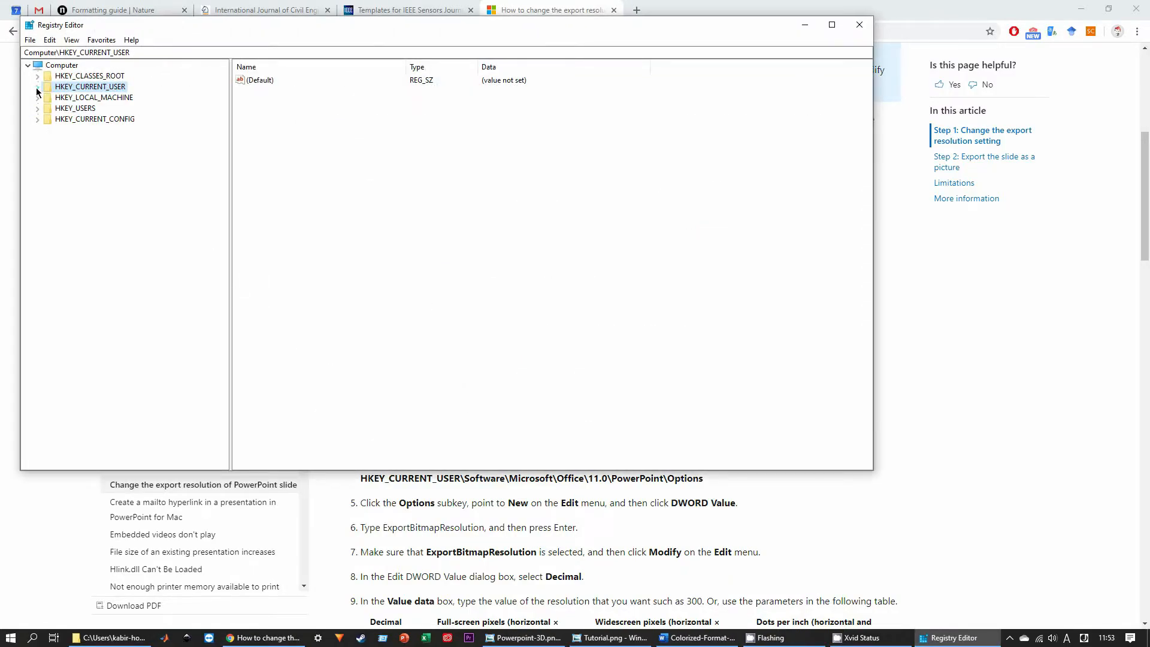
click(832, 25)
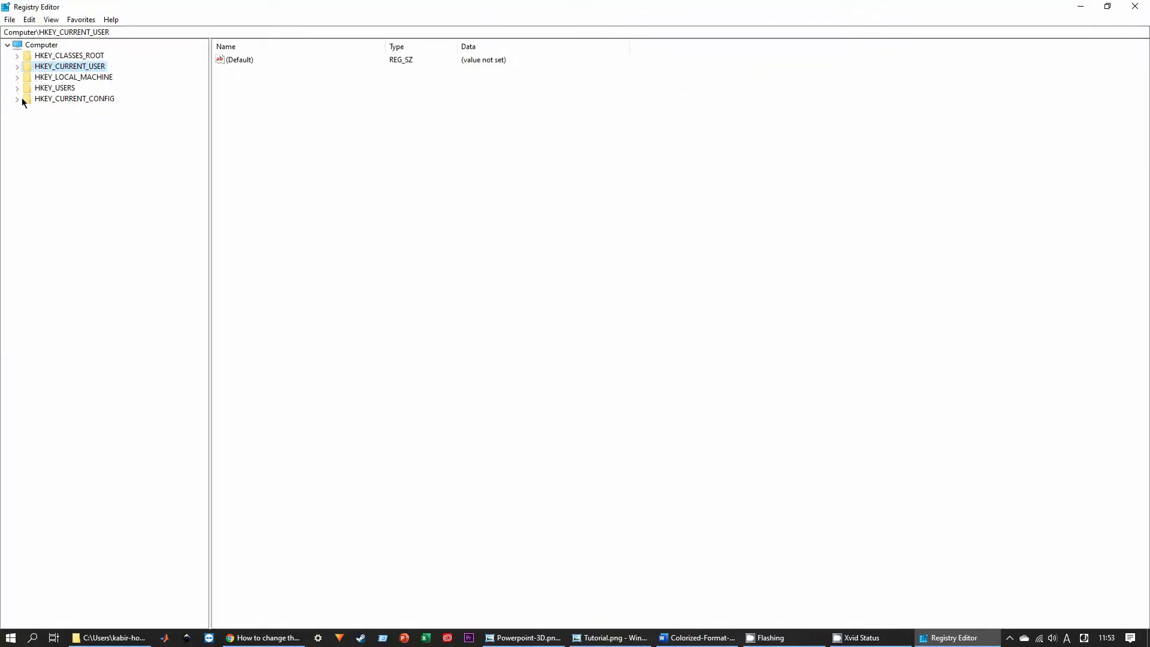
click(17, 67)
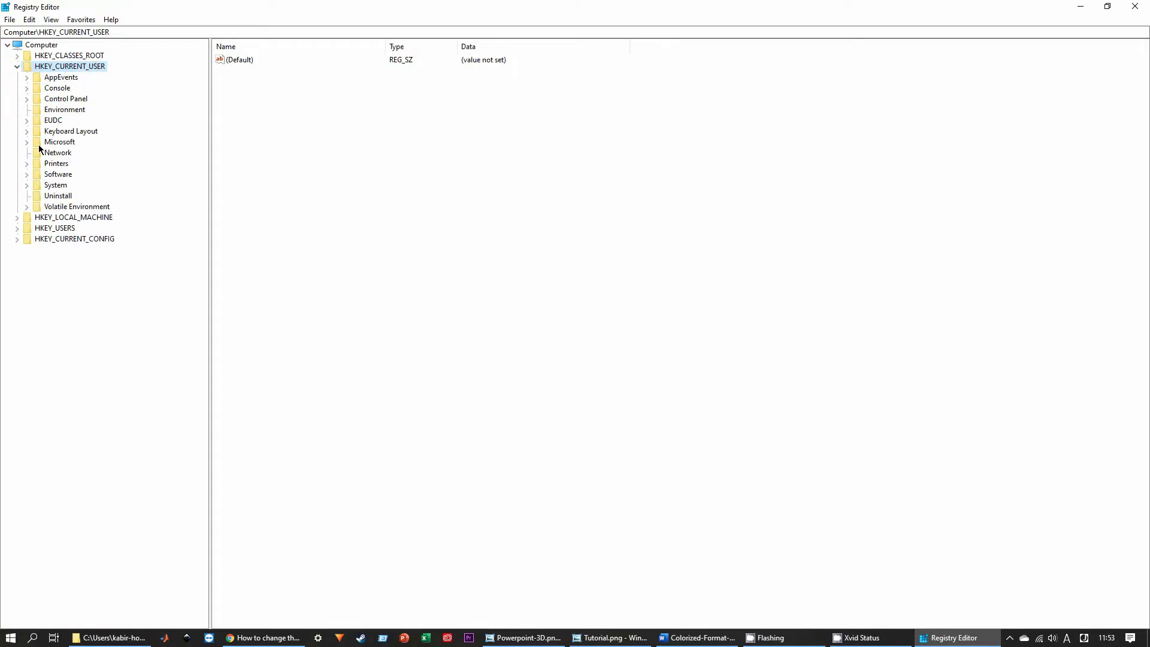
click(27, 174)
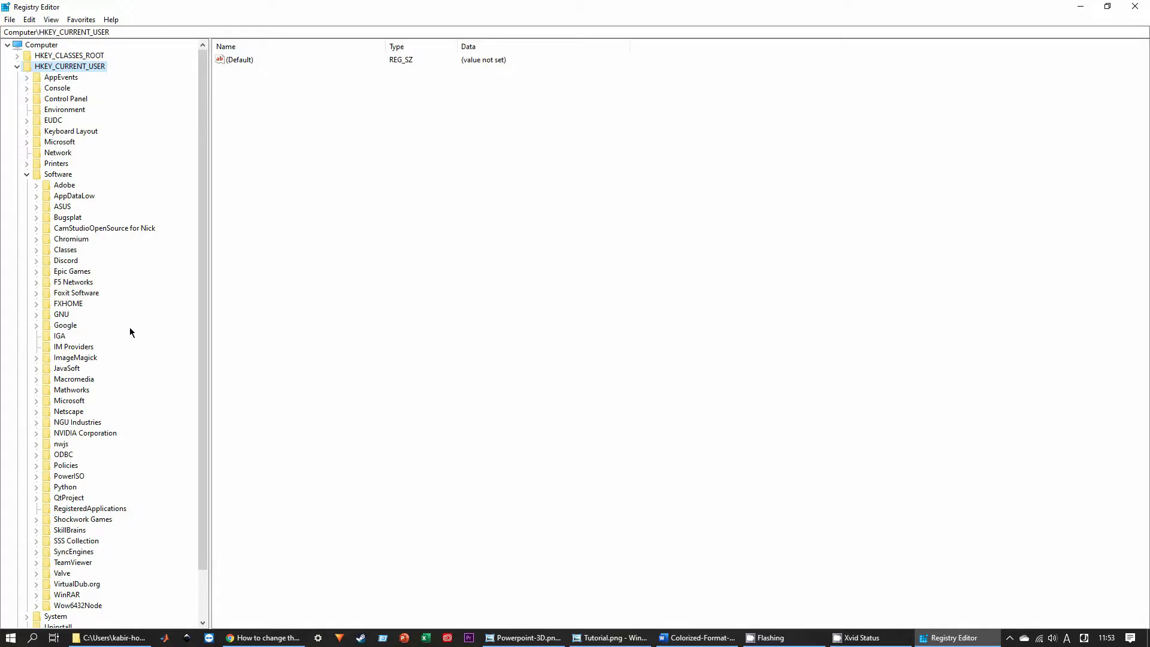
scroll(130, 329, down, 2)
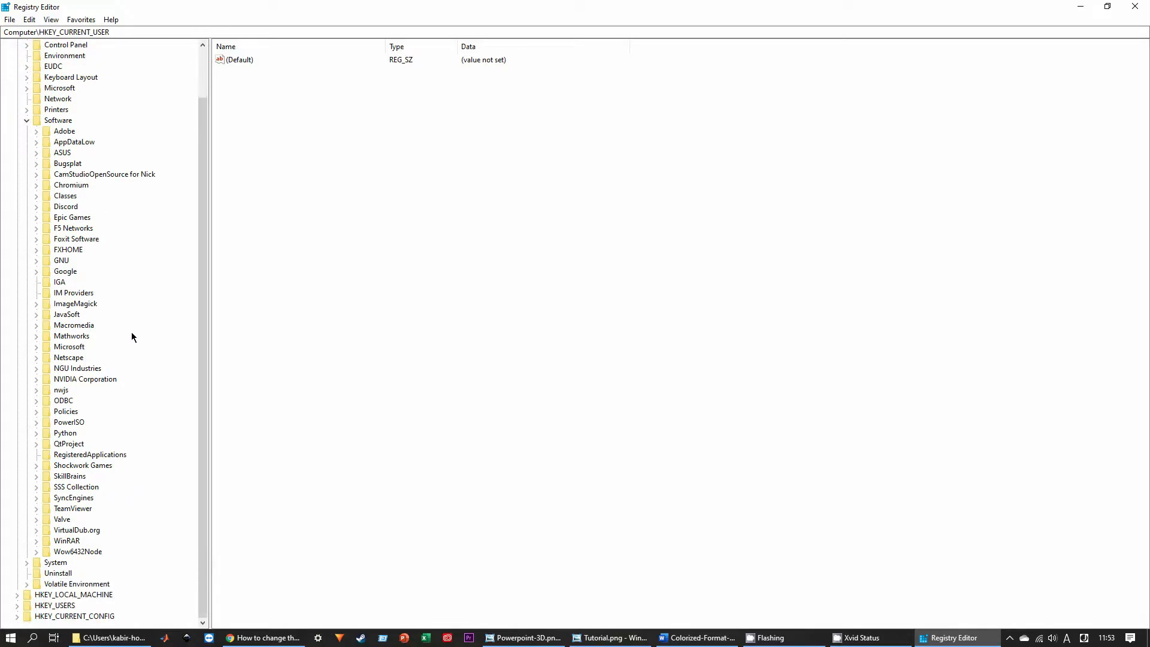
click(36, 347)
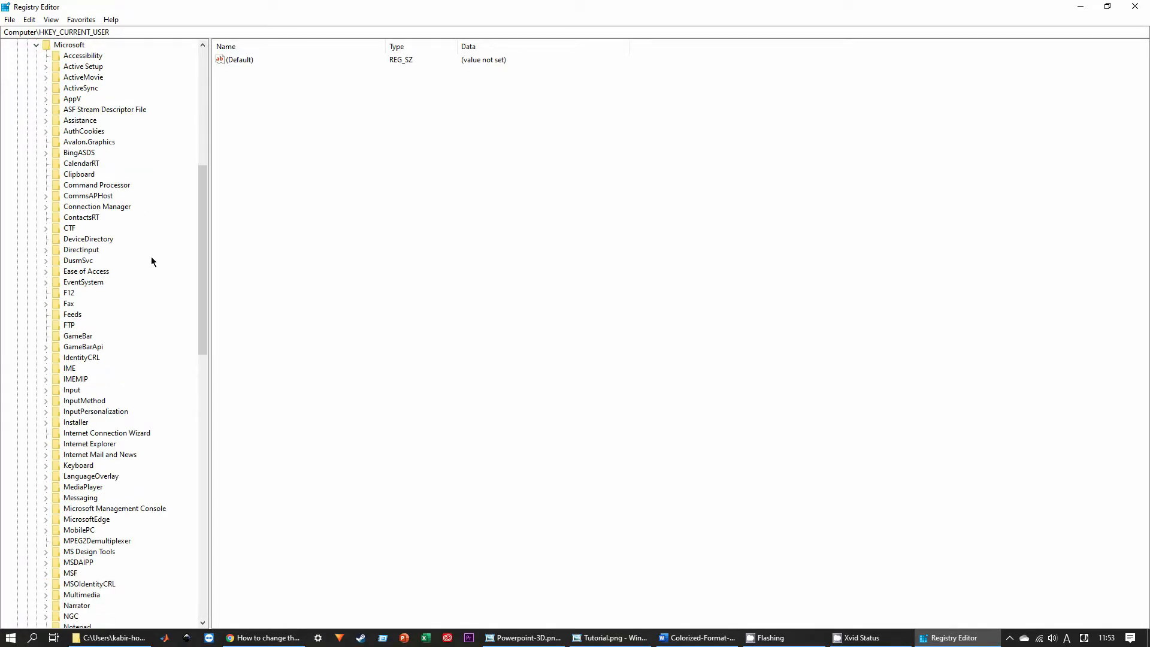
scroll(151, 256, down, 10)
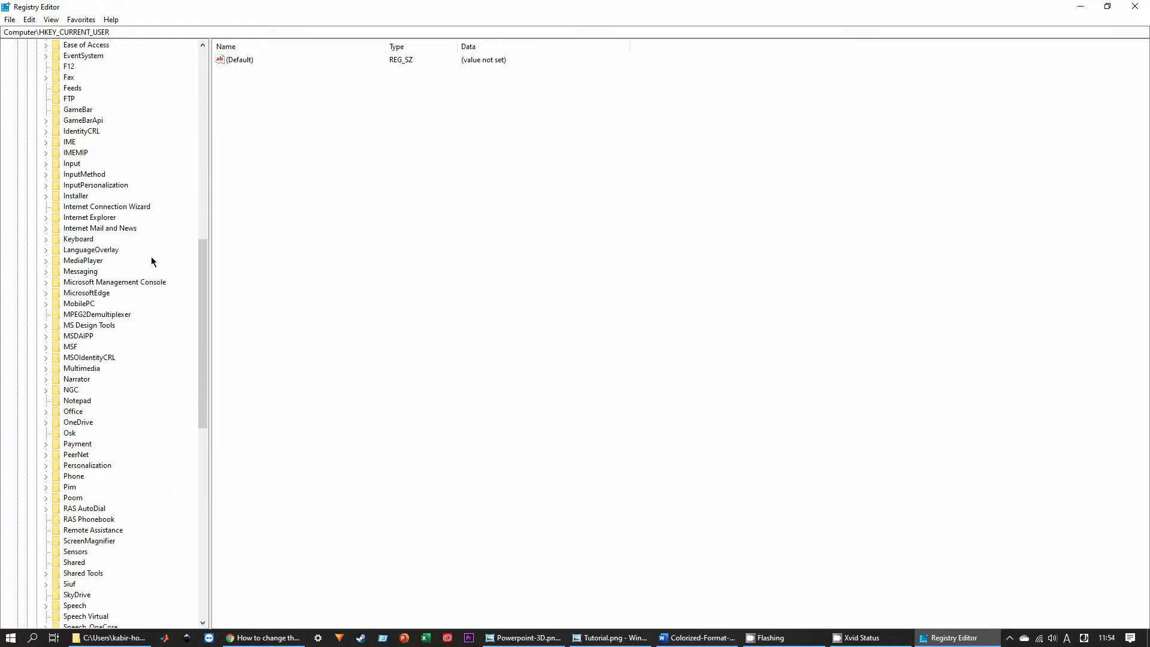
click(46, 315)
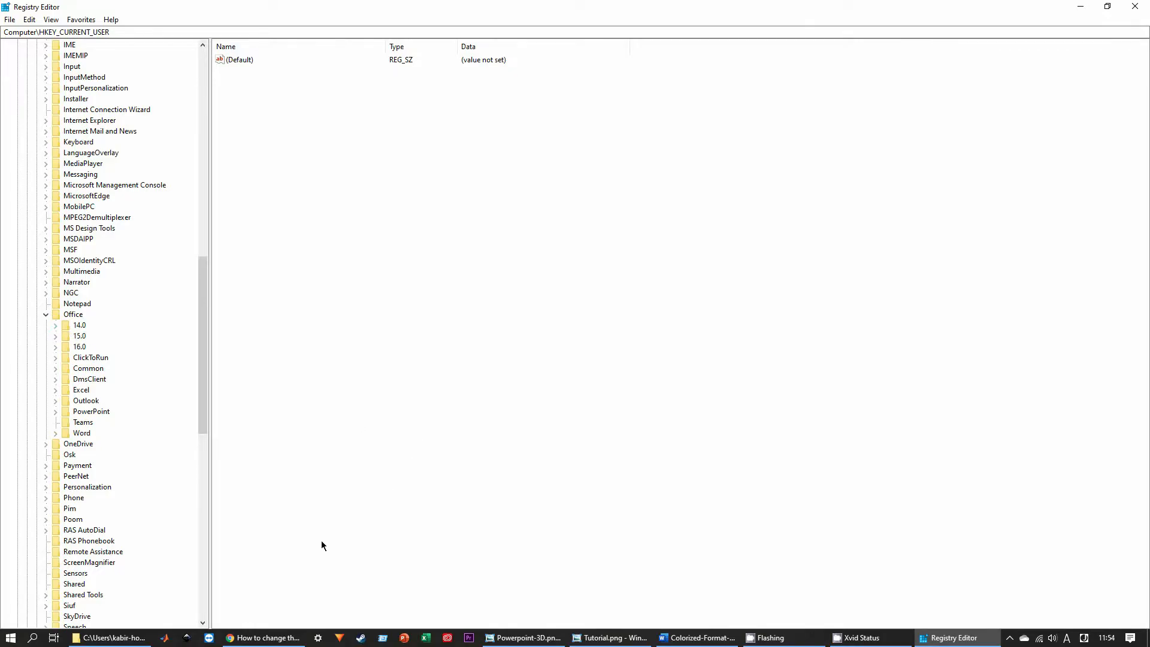
- Switch to the browser and check which registry subkey the Microsoft Docs article lists for PowerPoint 2016 and PowerPoint 2013
click(264, 637)
scroll(383, 192, down, 3)
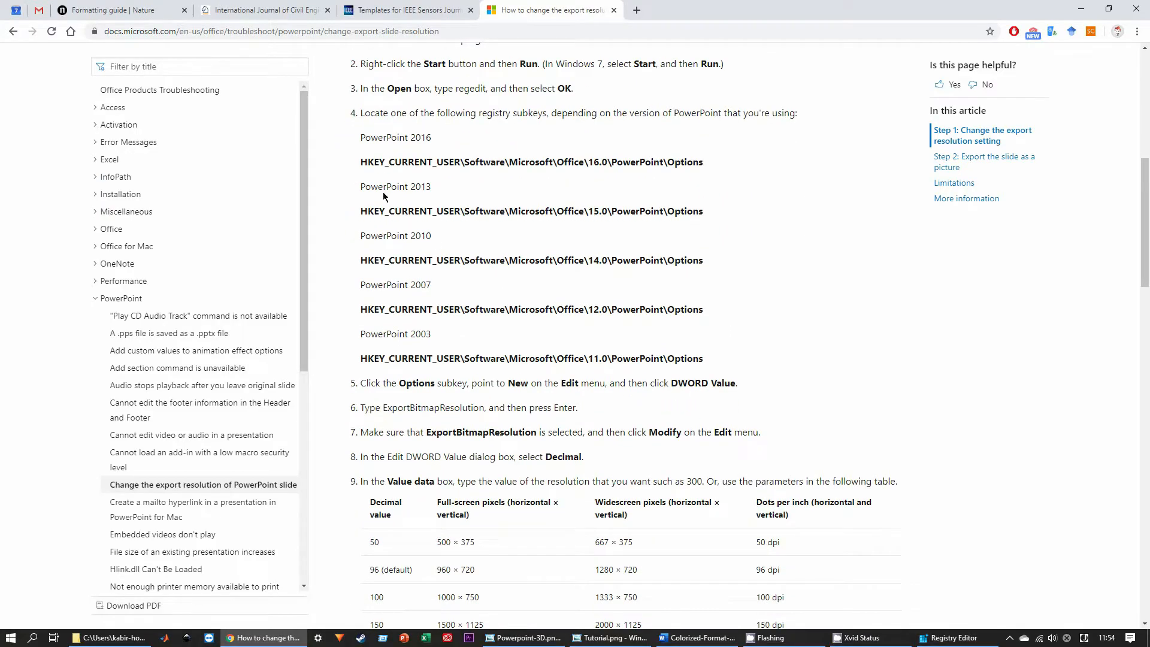
drag(361, 138, 427, 138)
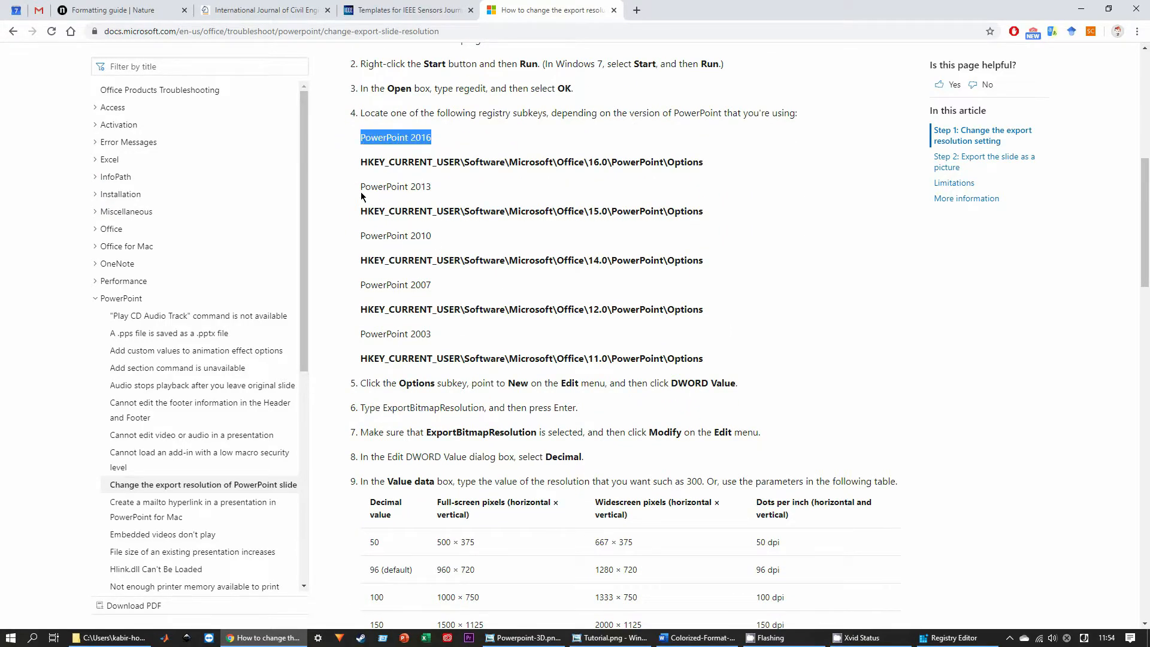
drag(361, 188, 437, 190)
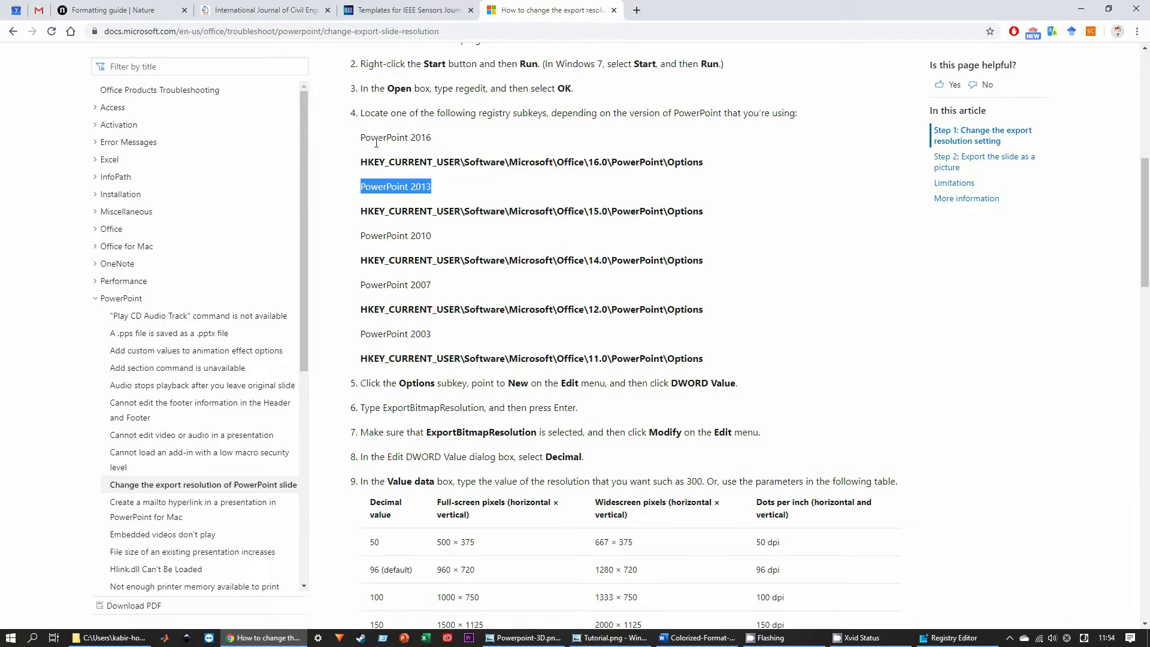
drag(360, 137, 448, 147)
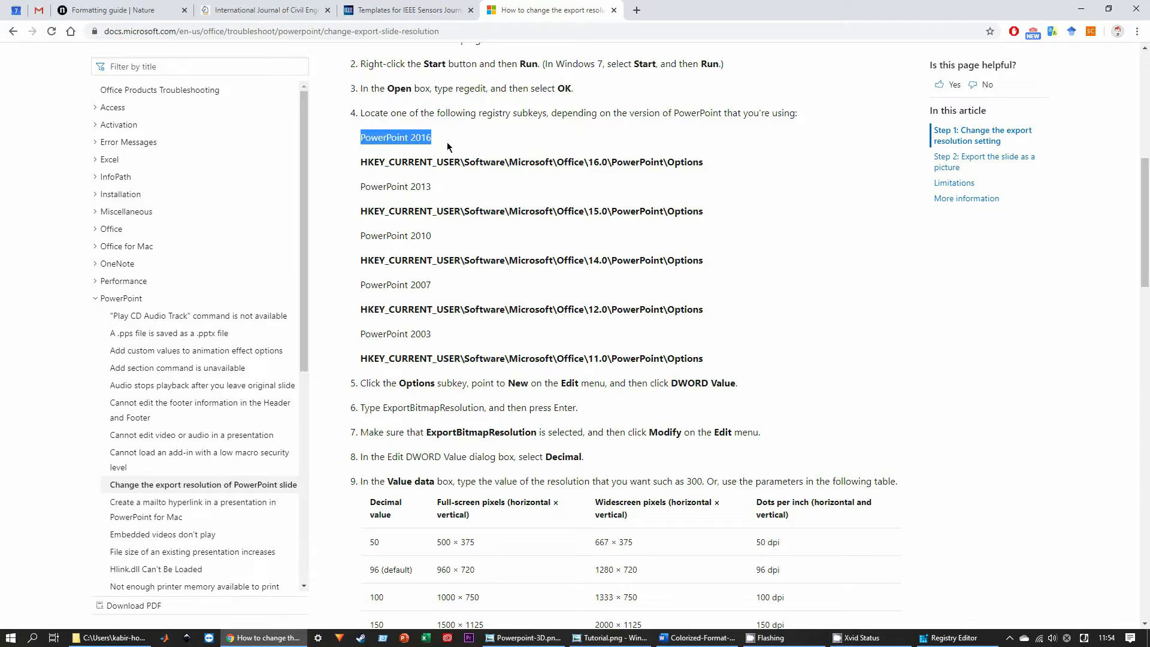
click(462, 146)
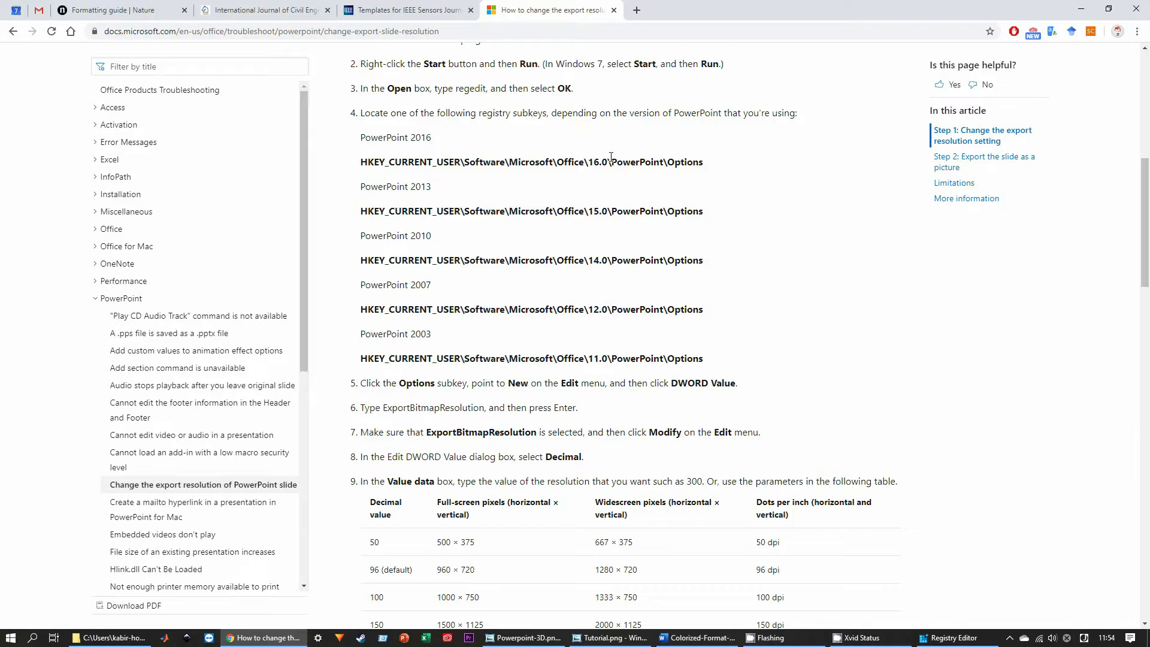
- Switch back to Registry Editor and open the 16.0\PowerPoint\Options subkey under Office
click(952, 637)
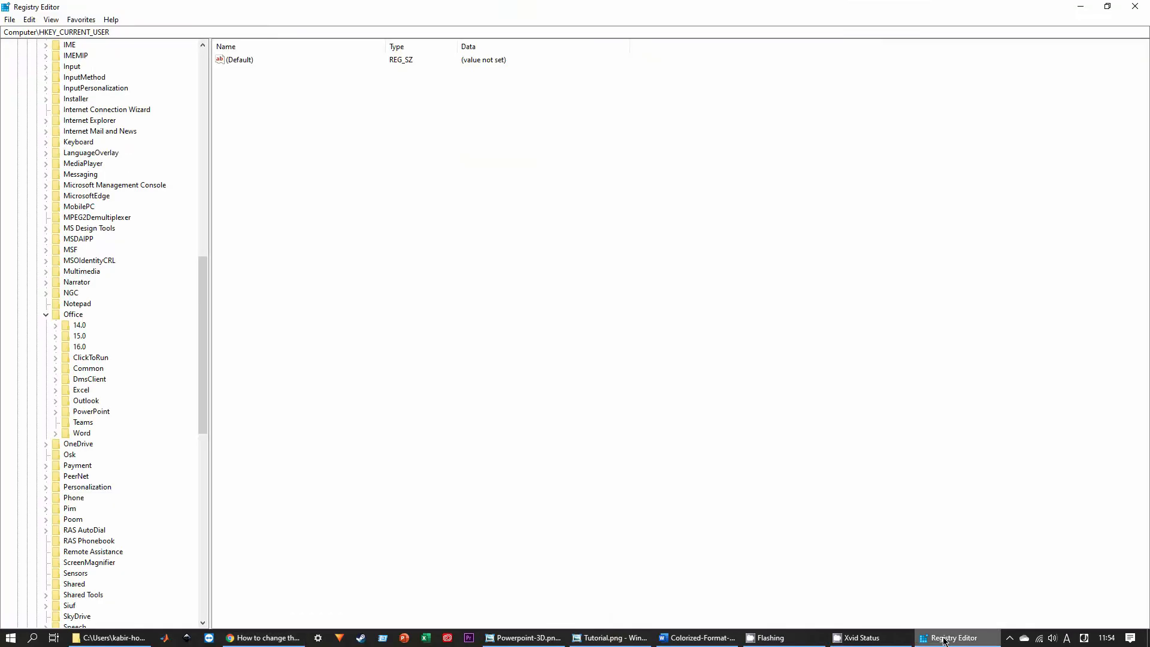
click(56, 346)
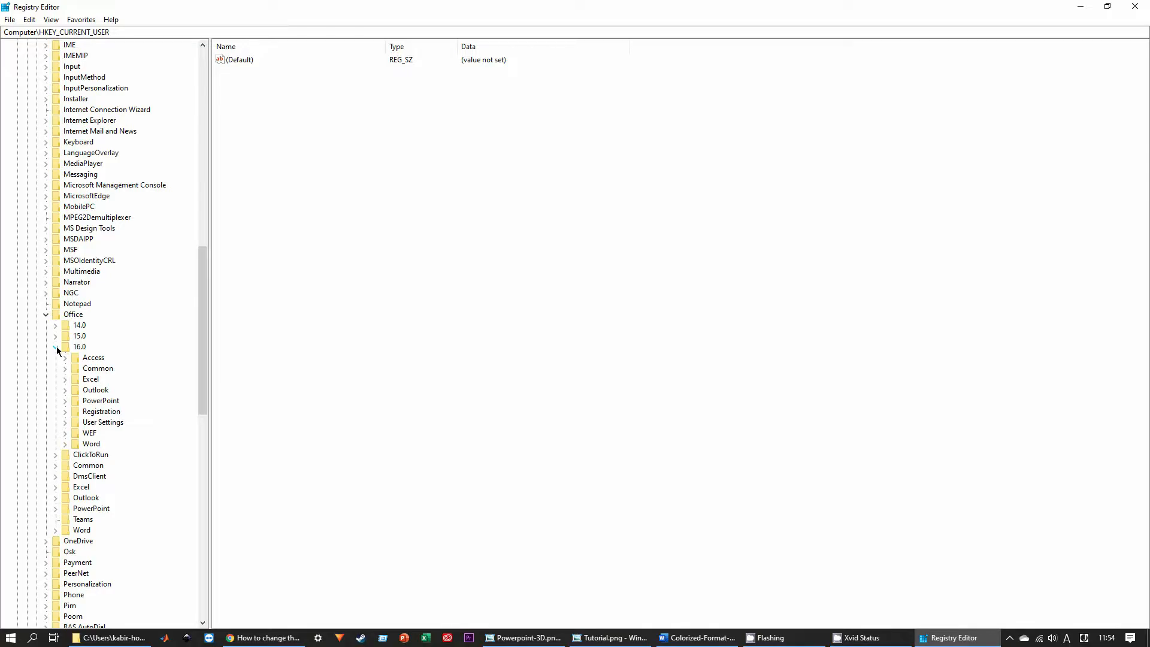
click(65, 400)
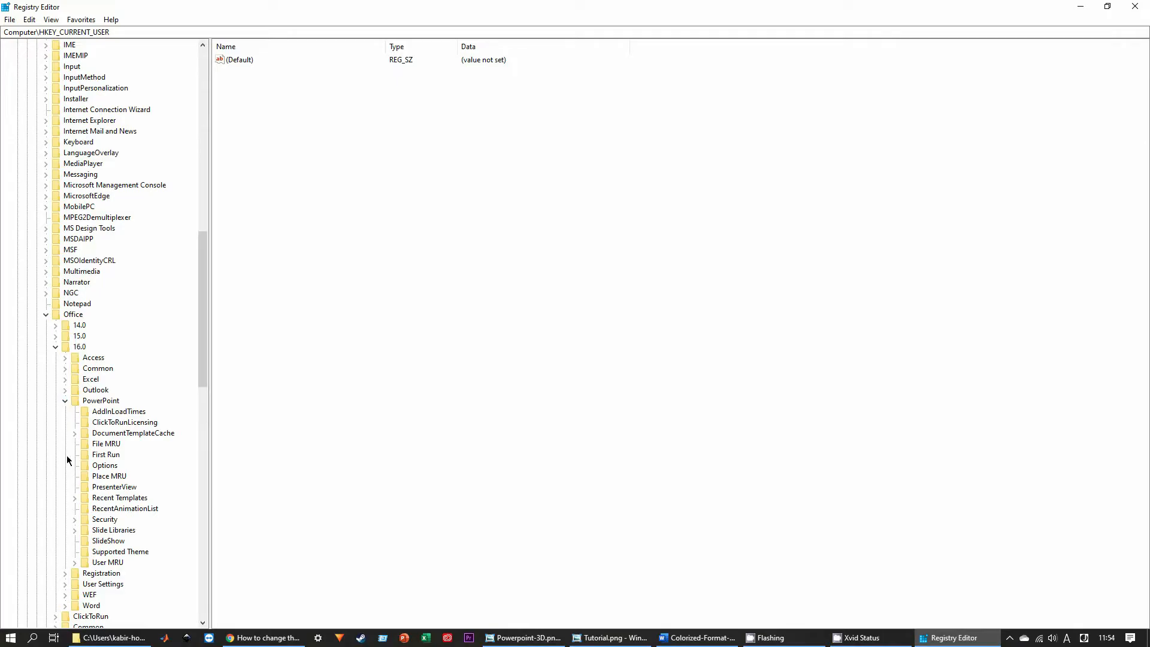
click(103, 465)
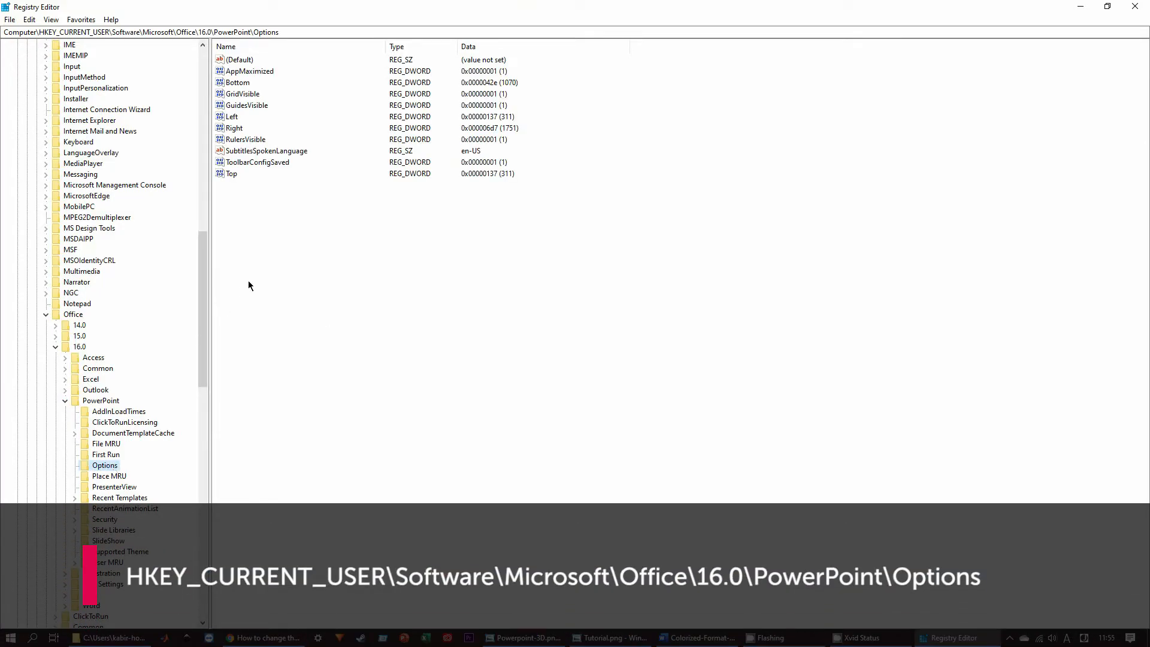
- Create a new DWORD (32-bit) value named ExportBitmapResolution in the Options subkey
right_click(278, 259)
mouse_move(300, 263)
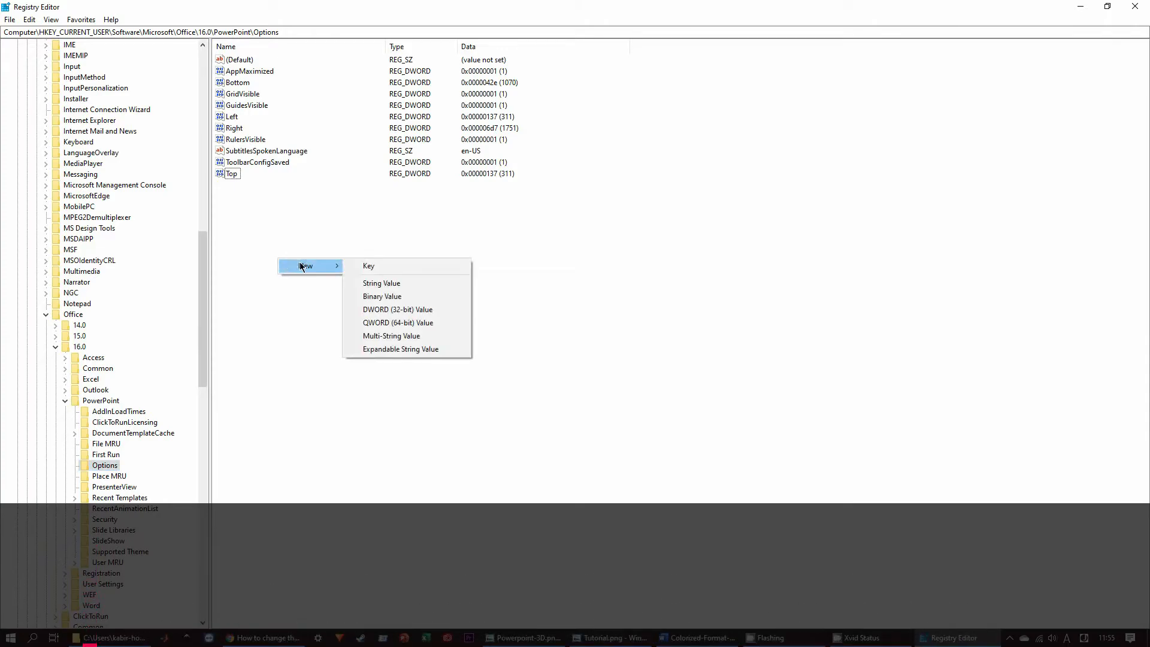
click(423, 310)
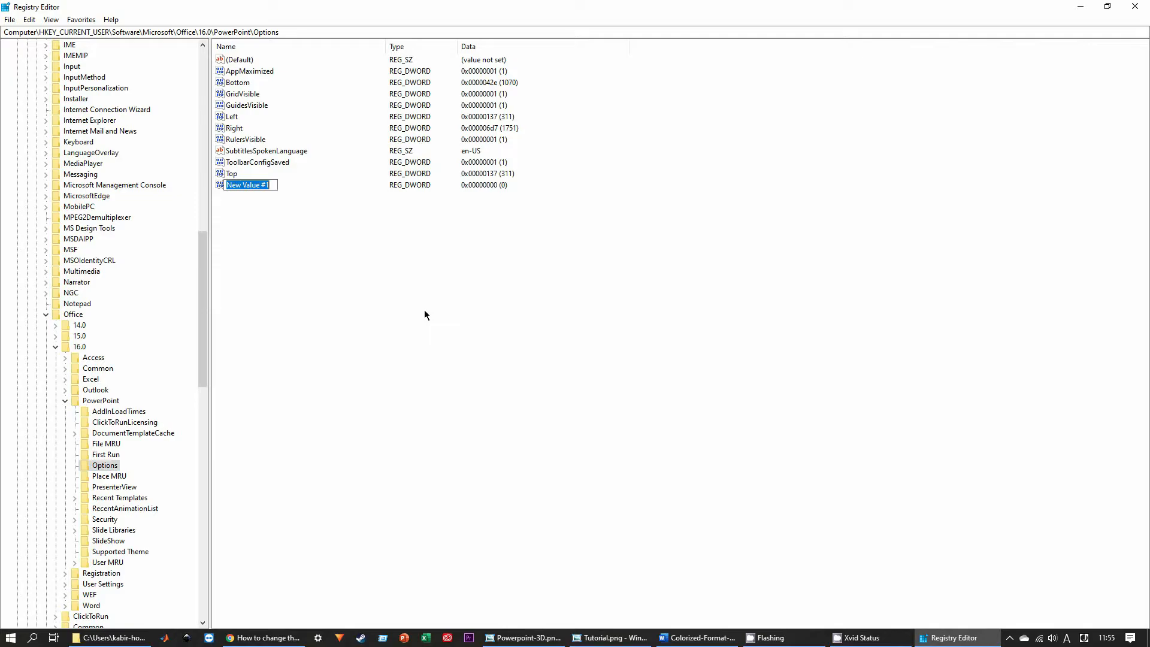
text(ExportBitmapResolution)
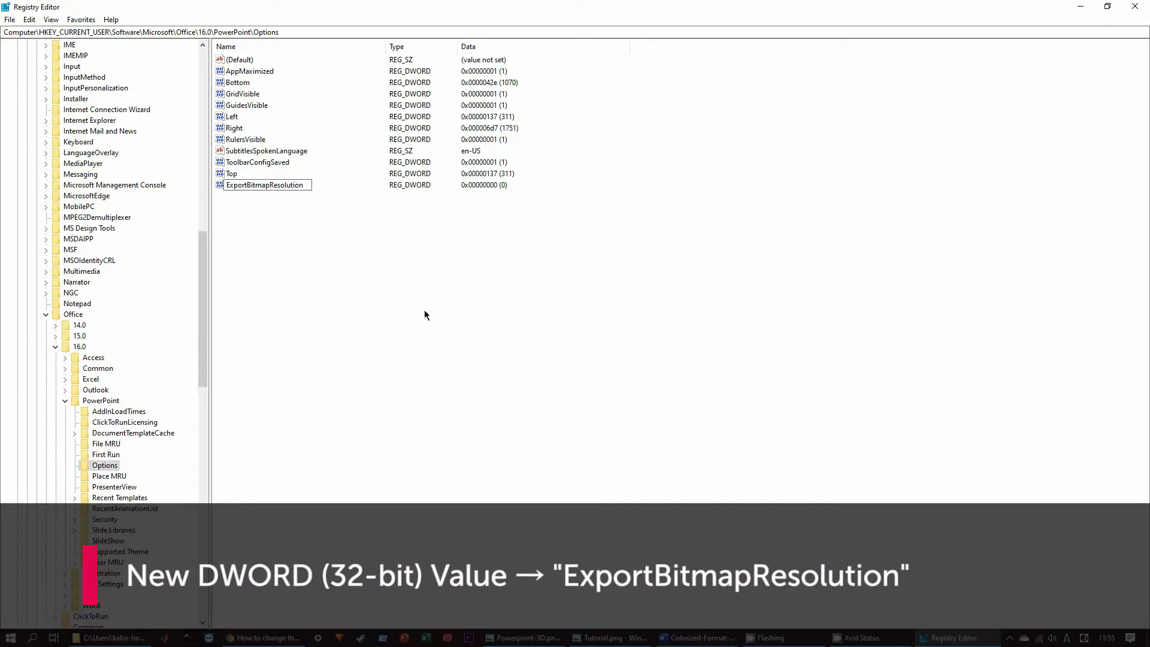
key(Return)
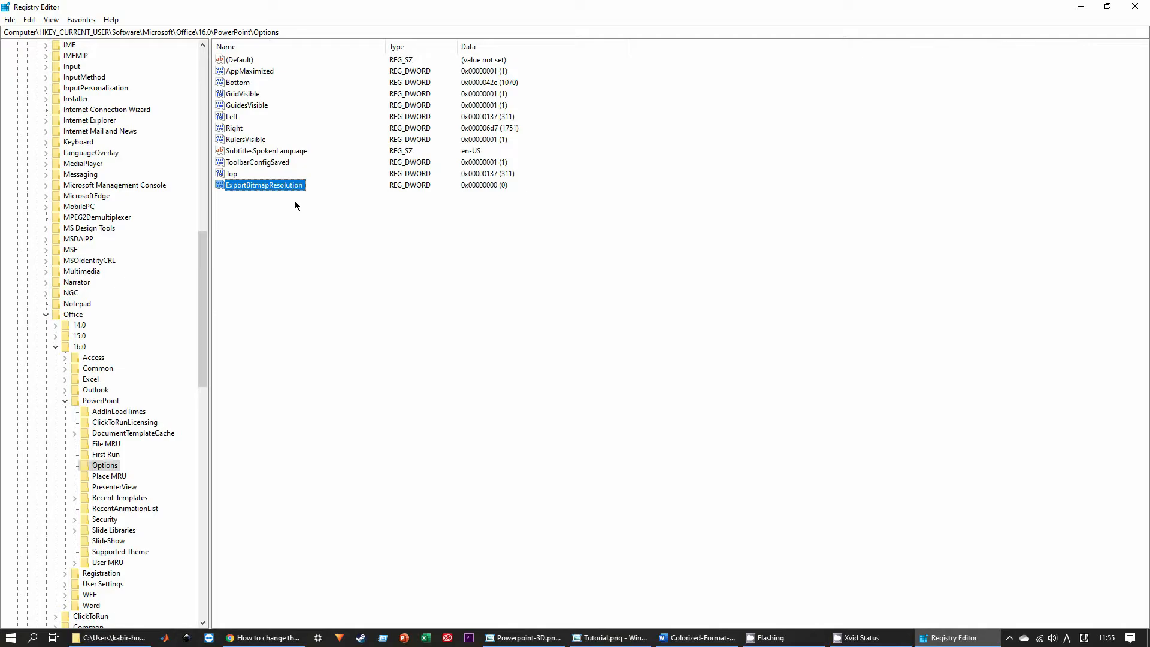
- Set the ExportBitmapResolution value data to 300 with the Decimal base
right_click(285, 186)
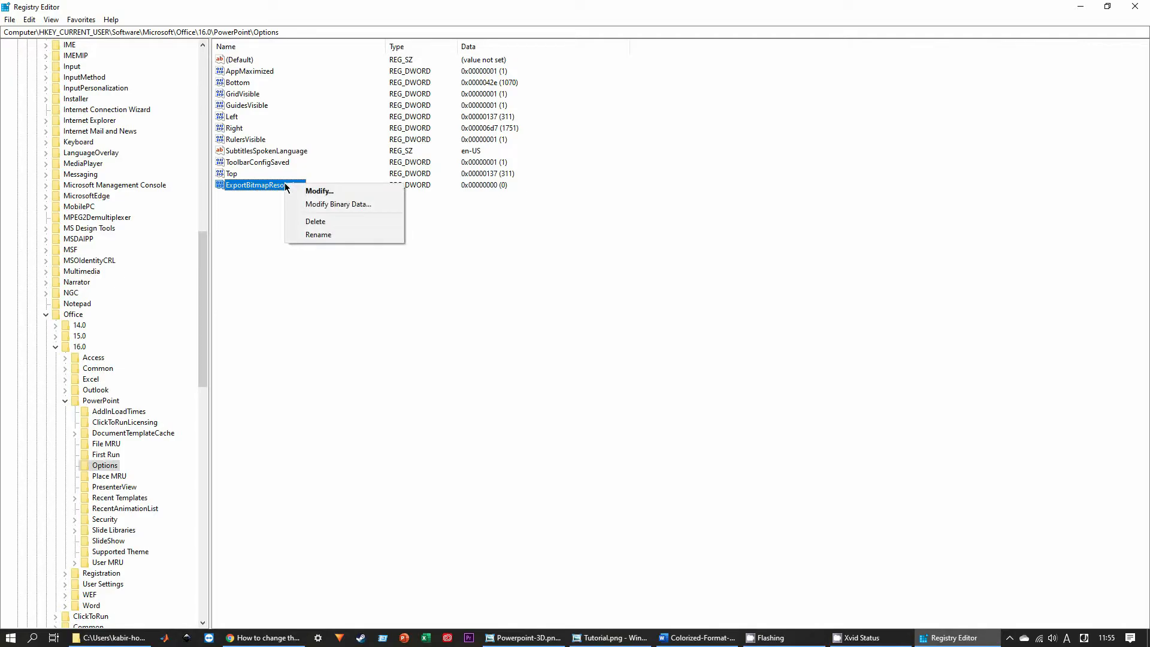
click(312, 190)
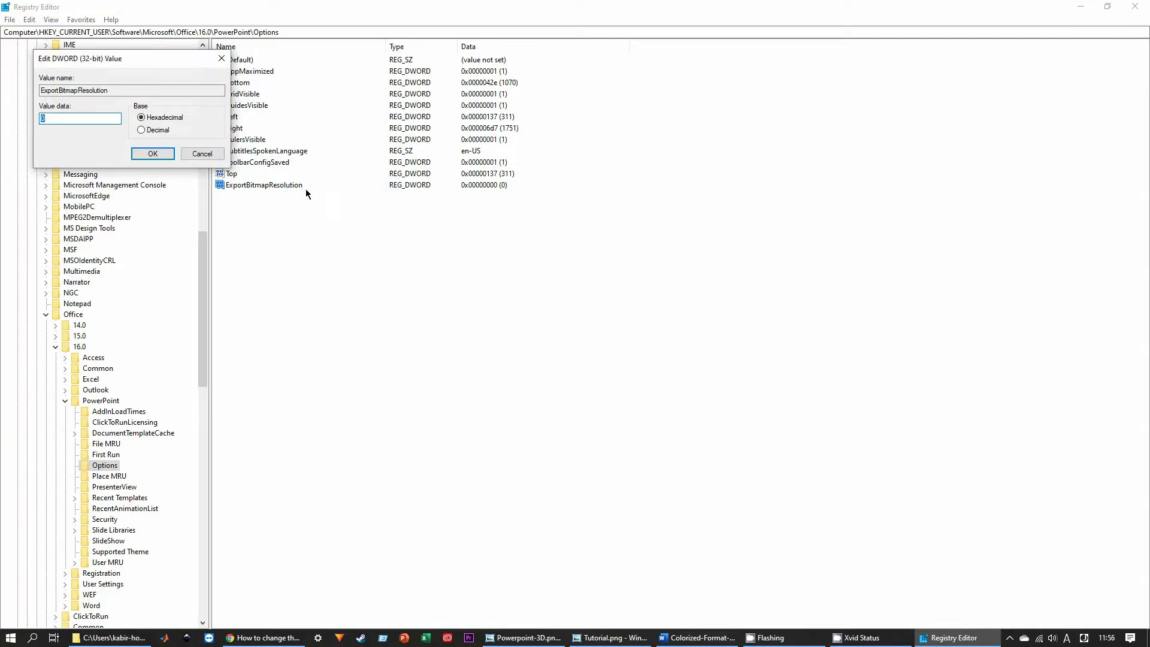
drag(159, 60, 453, 192)
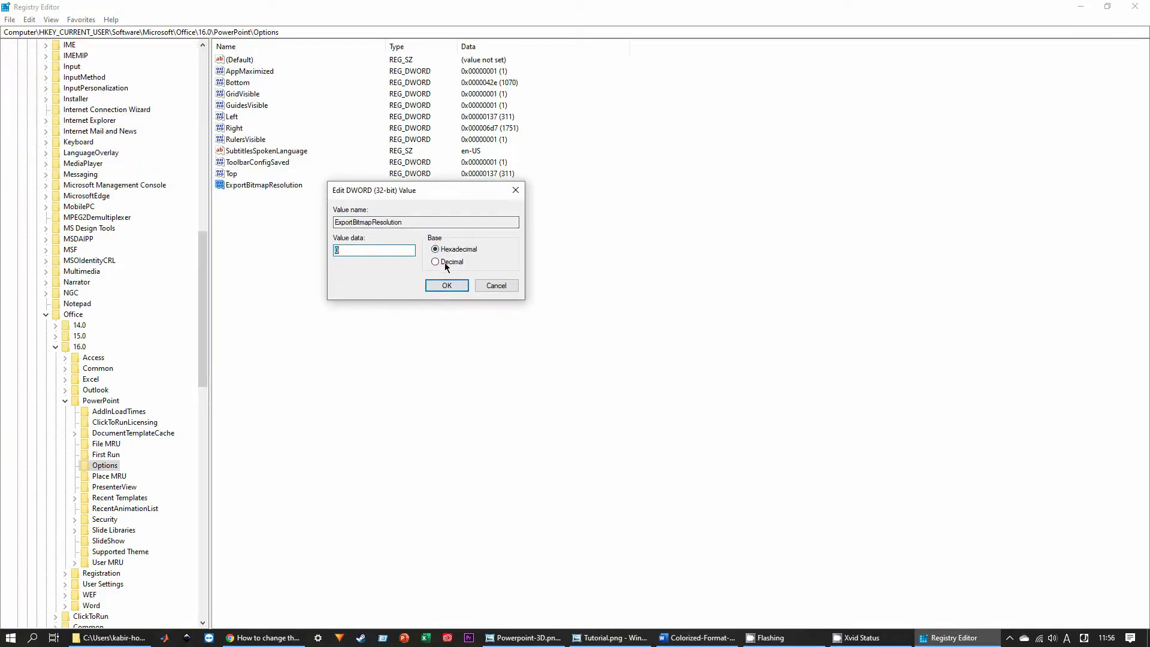
click(448, 261)
click(367, 252)
drag(366, 253, 322, 253)
key(Return)
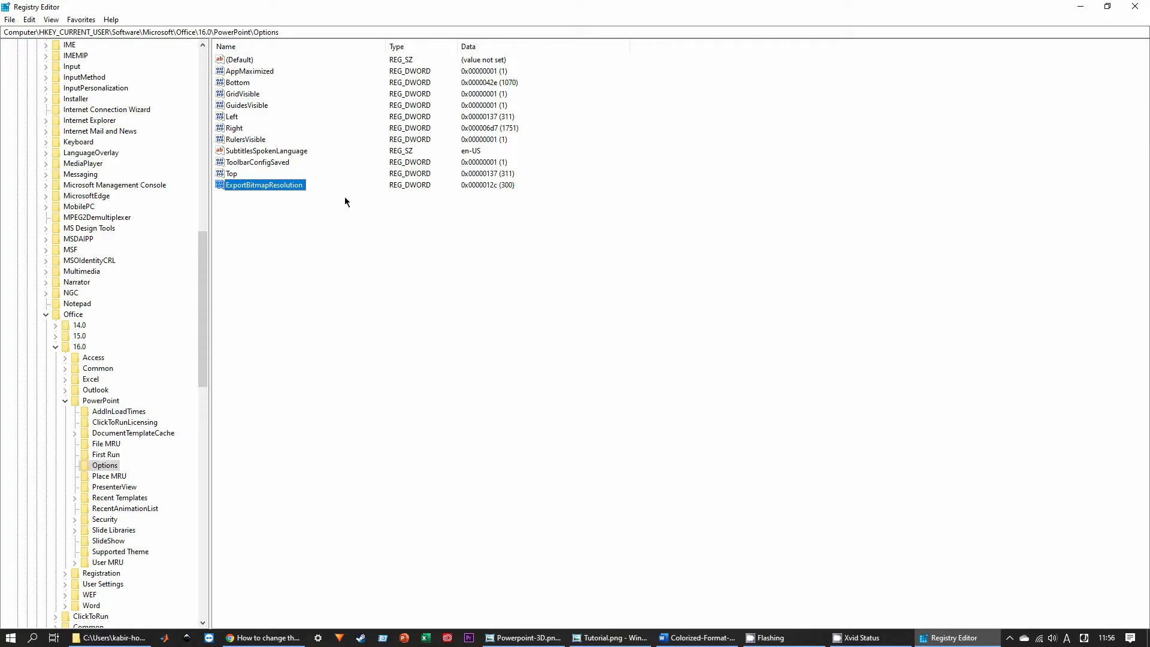
- Reopen the ExportBitmapResolution value to review its data and base, and close its edit dialog
right_click(301, 188)
click(318, 195)
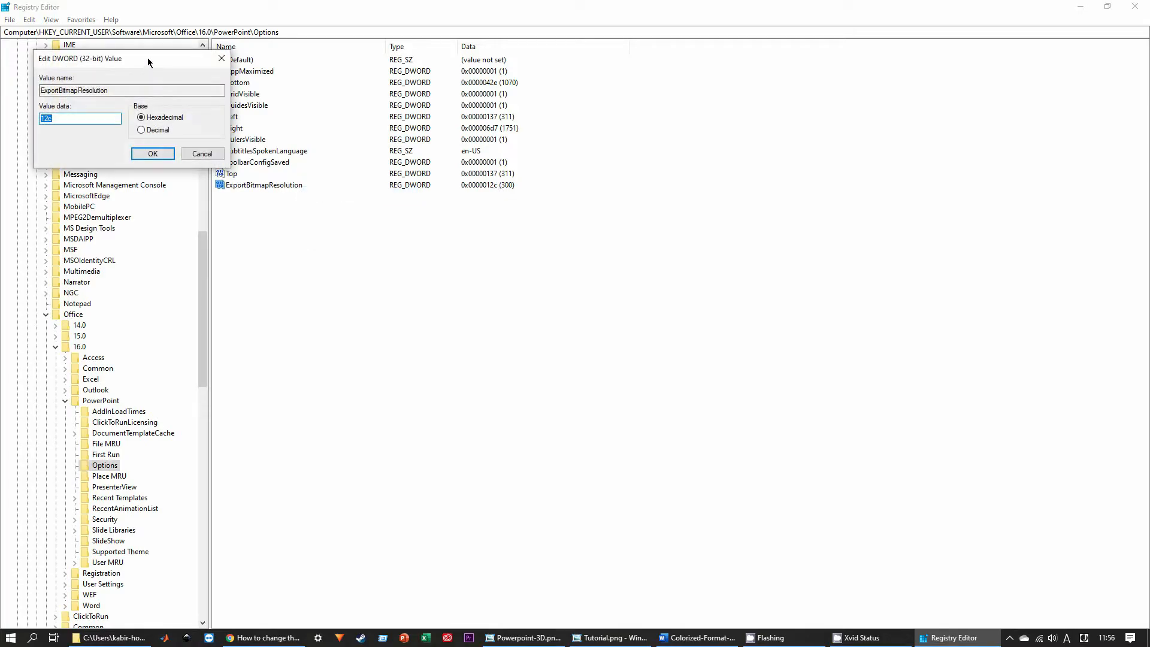
drag(148, 57, 405, 171)
click(398, 200)
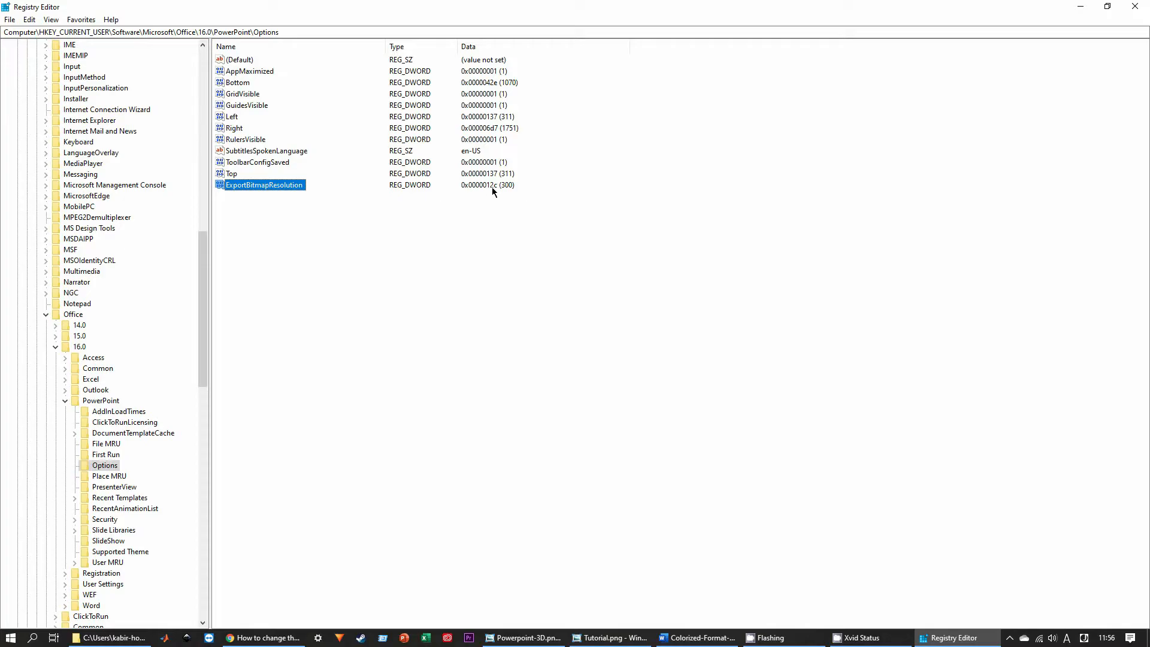
click(464, 298)
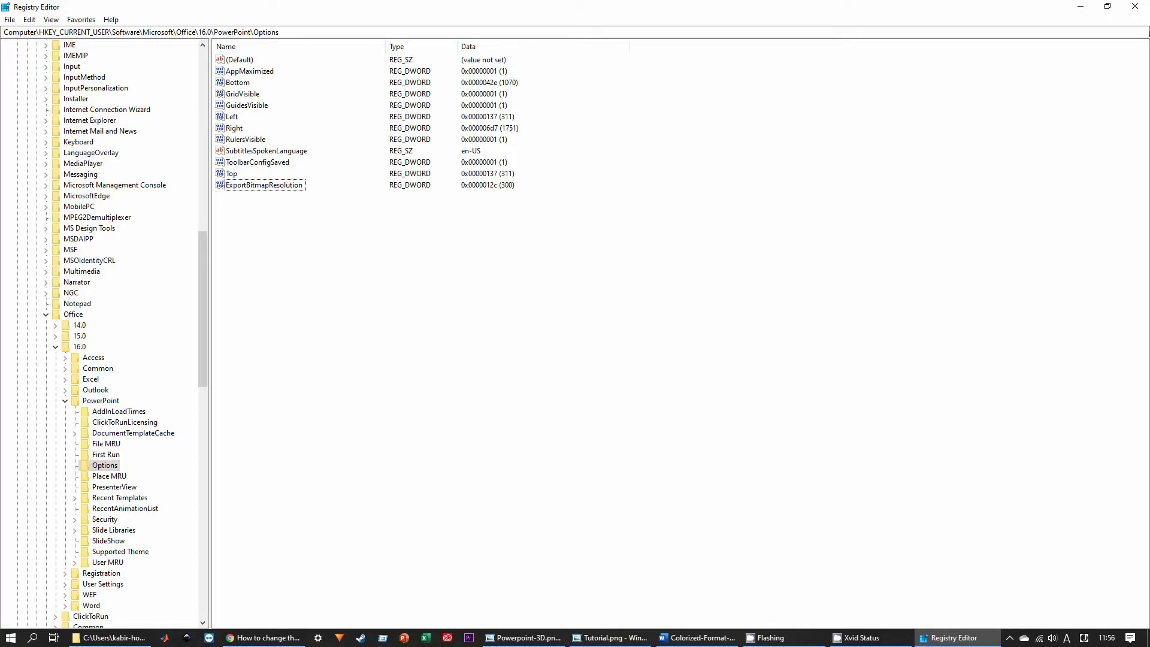
- Close Registry Editor, launch PowerPoint and open the recent presentation Powerpoint-3D.pptx
click(1134, 7)
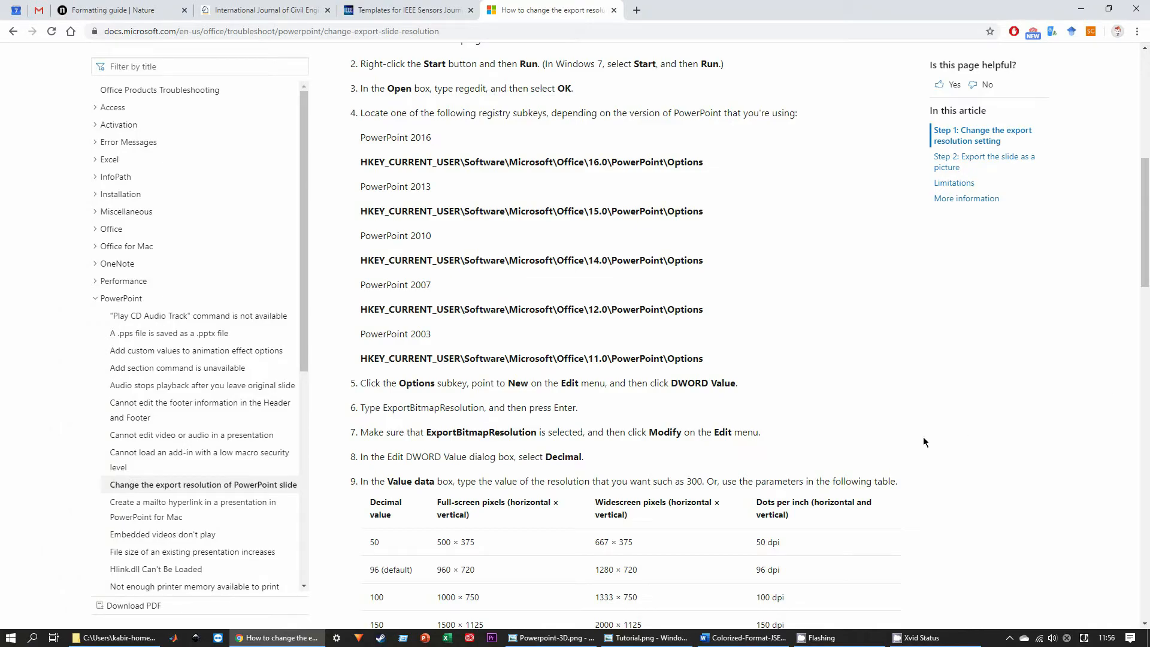
click(425, 637)
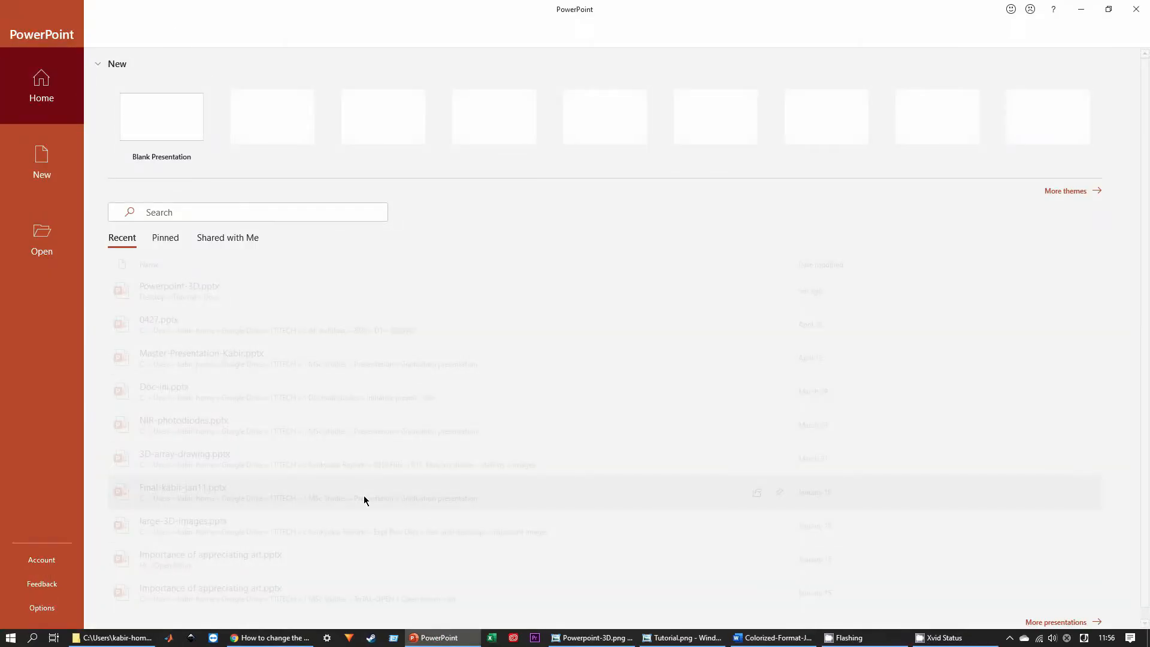
click(214, 292)
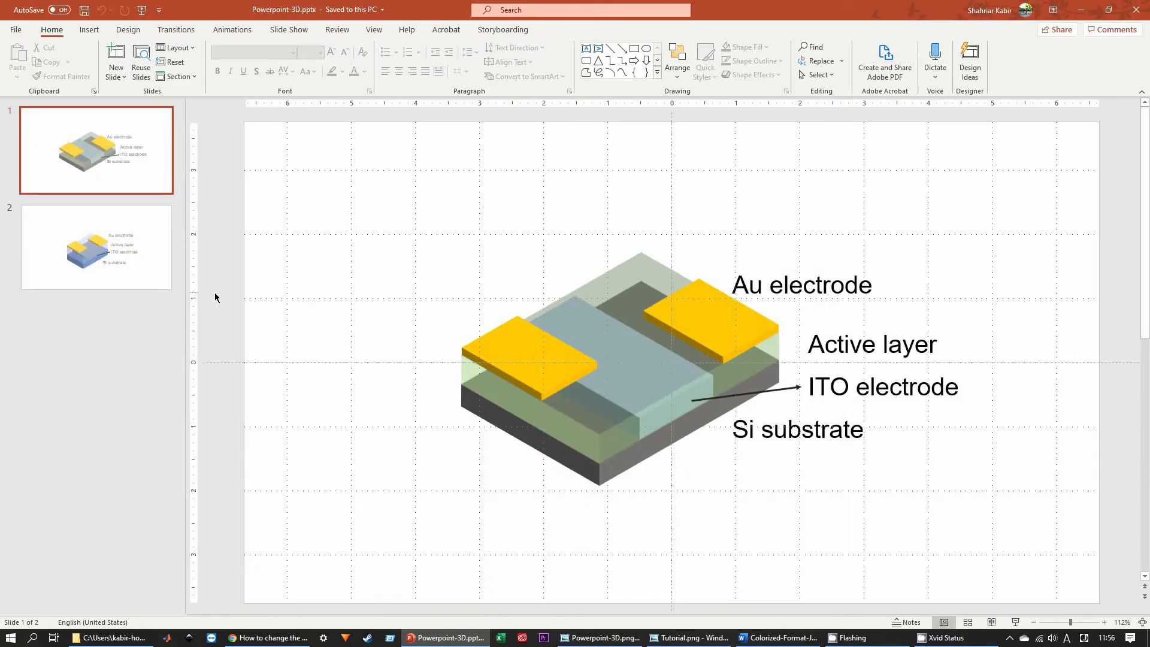
- Export only slide 2 as a PNG image named Tutorial-300 in the Docs folder
click(148, 245)
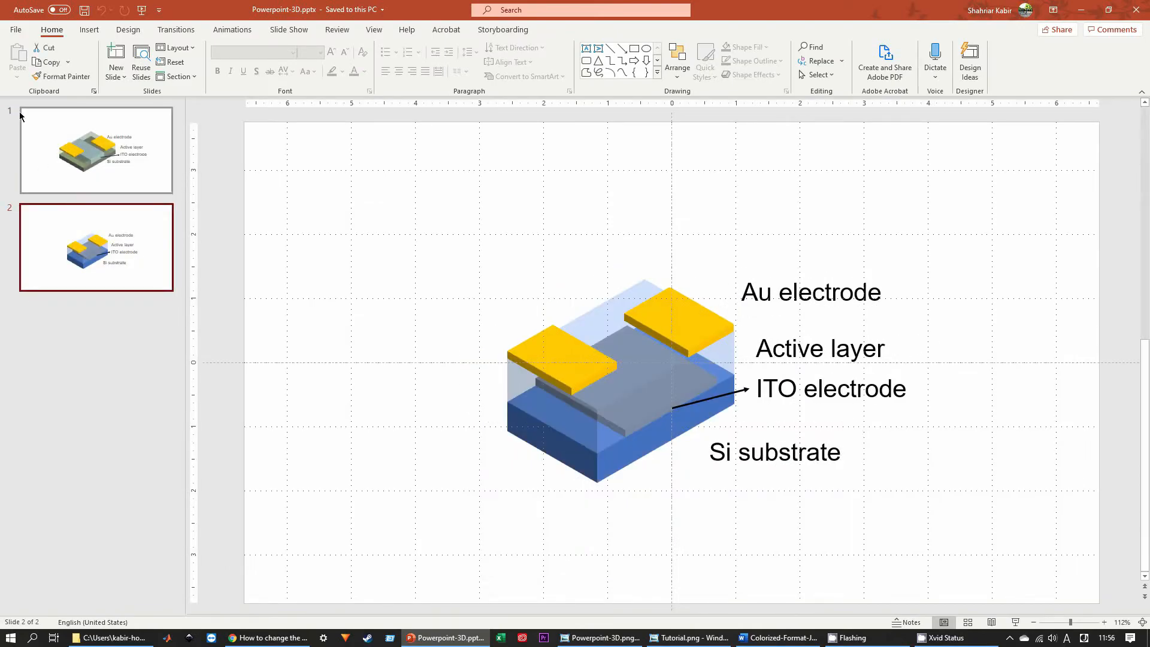
click(21, 34)
click(39, 189)
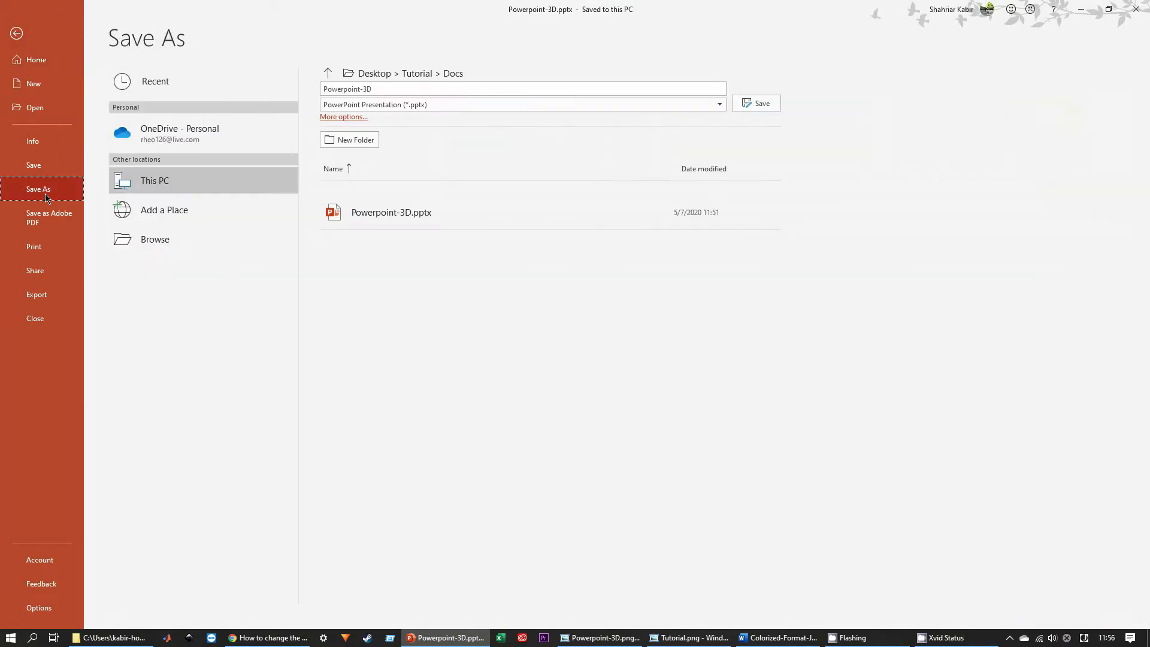
click(159, 234)
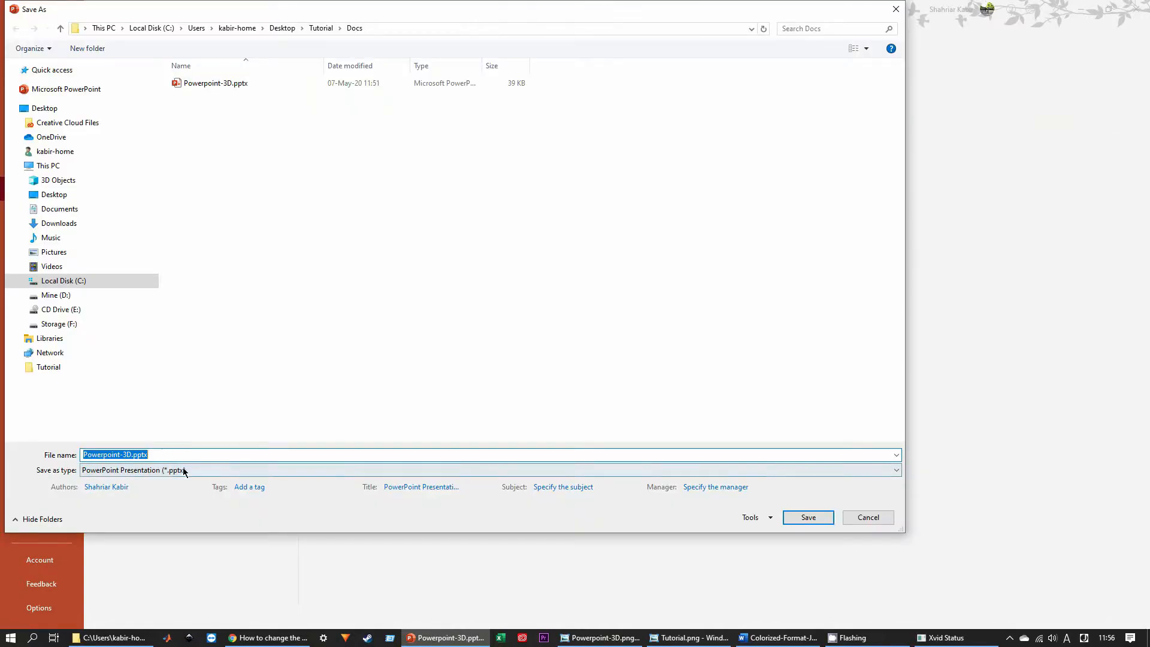
click(183, 470)
click(205, 378)
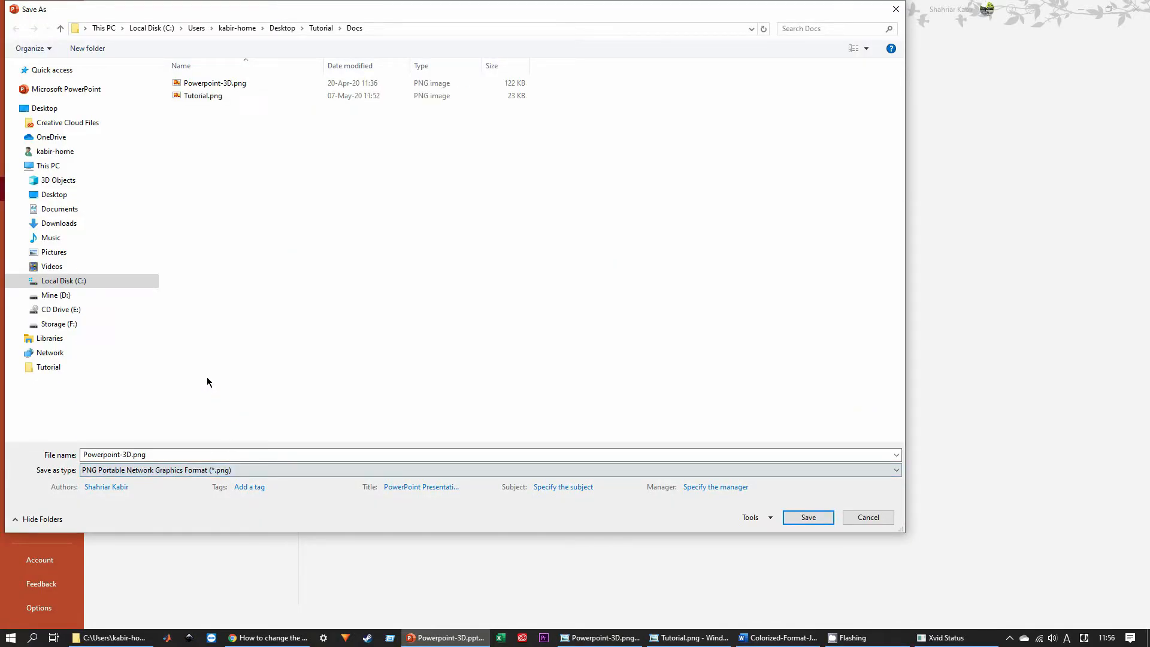
click(191, 456)
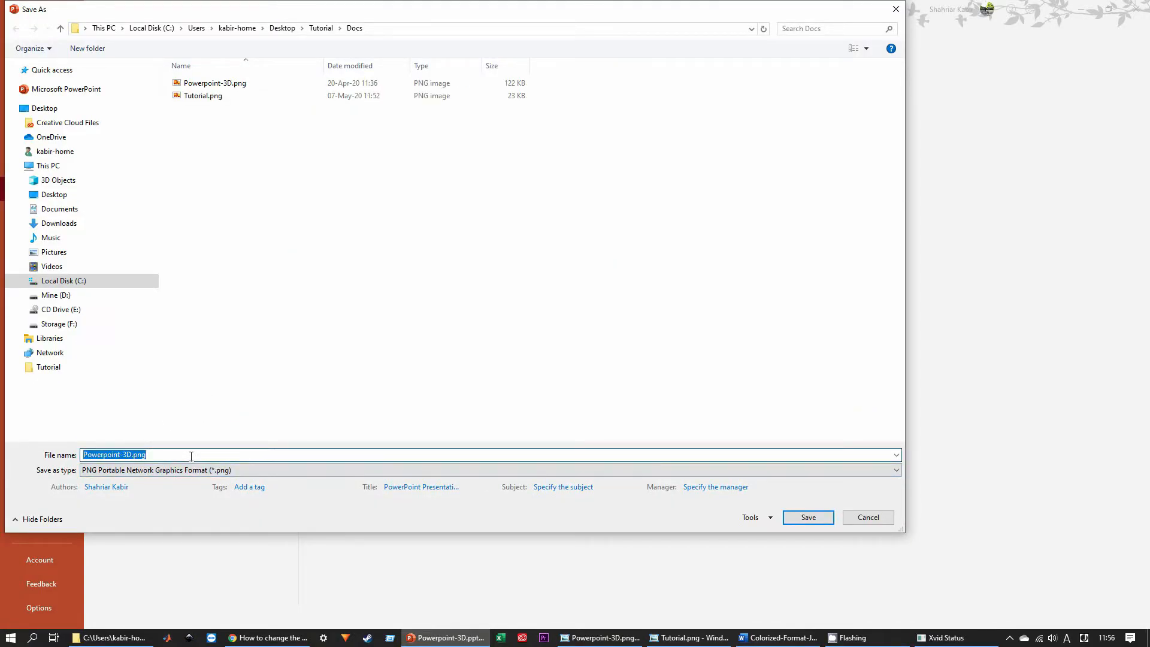
text(Tutori)
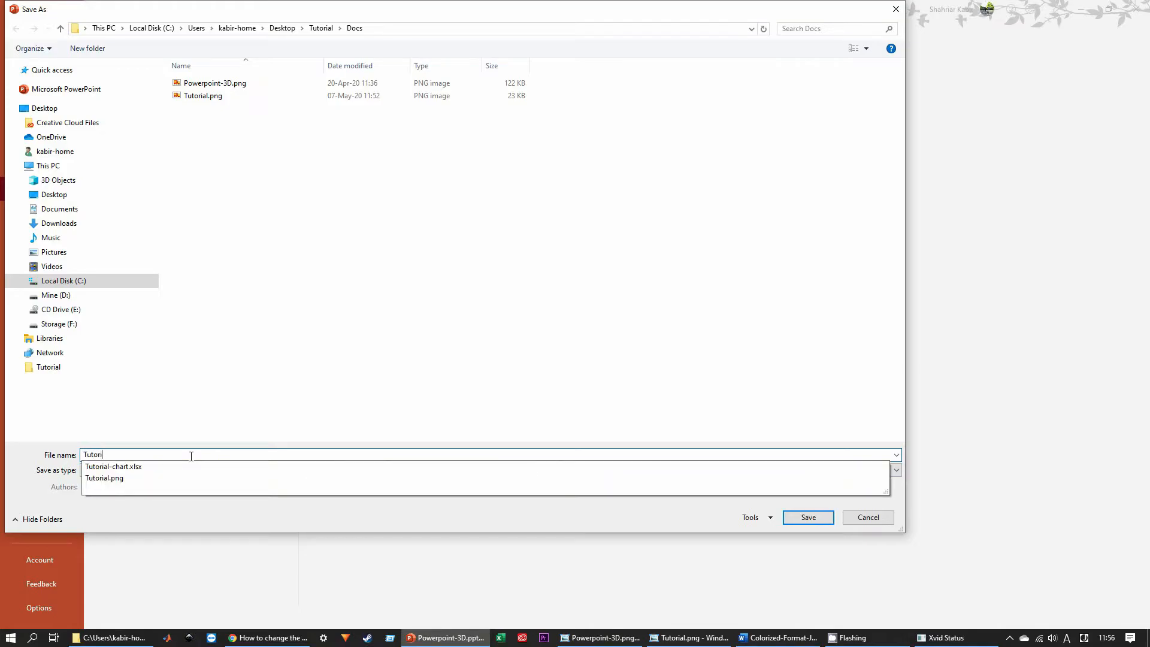
text(al-300)
key(Return)
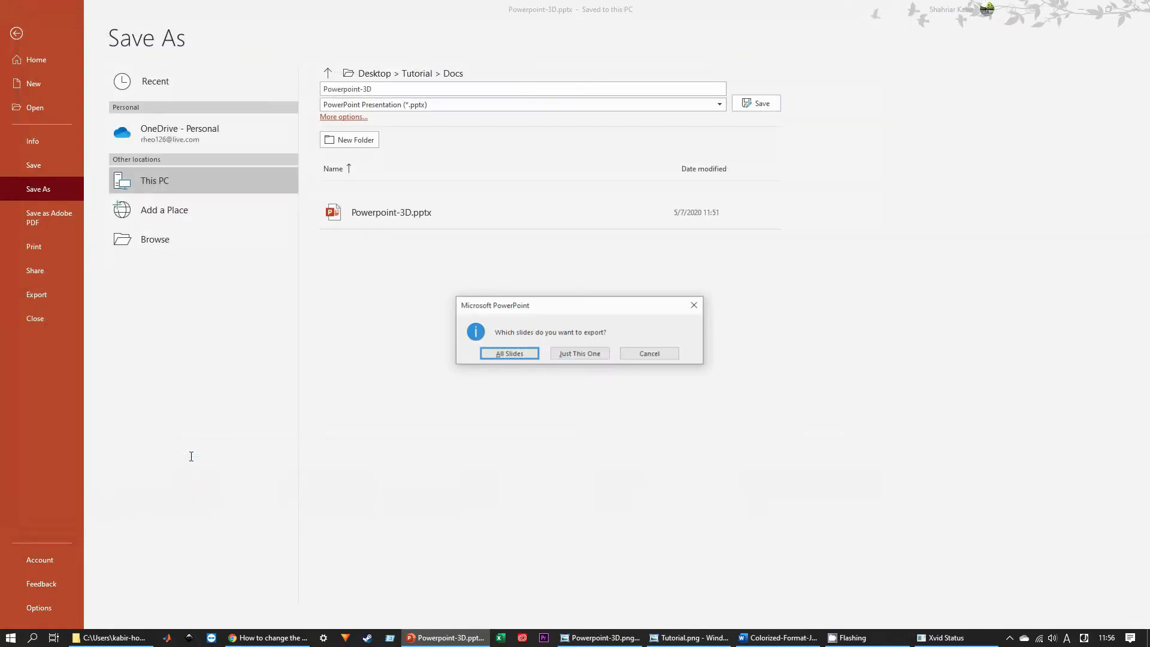
click(579, 354)
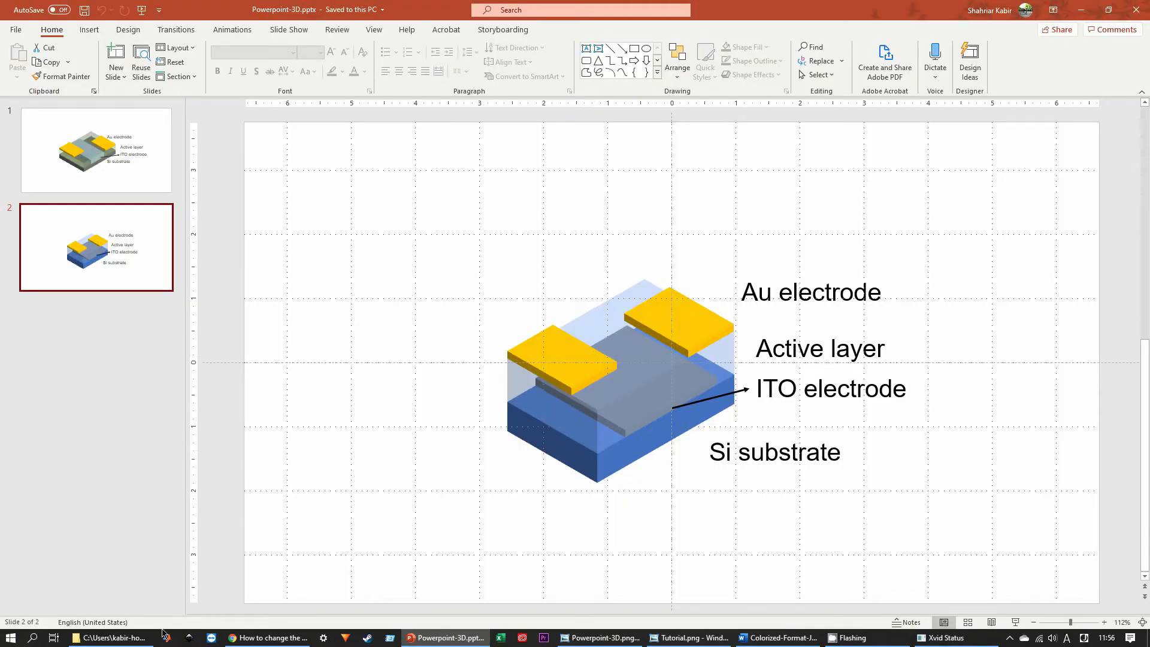
- In the Docs folder, compare the file sizes of Tutorial.png and Tutorial-300.png
click(152, 637)
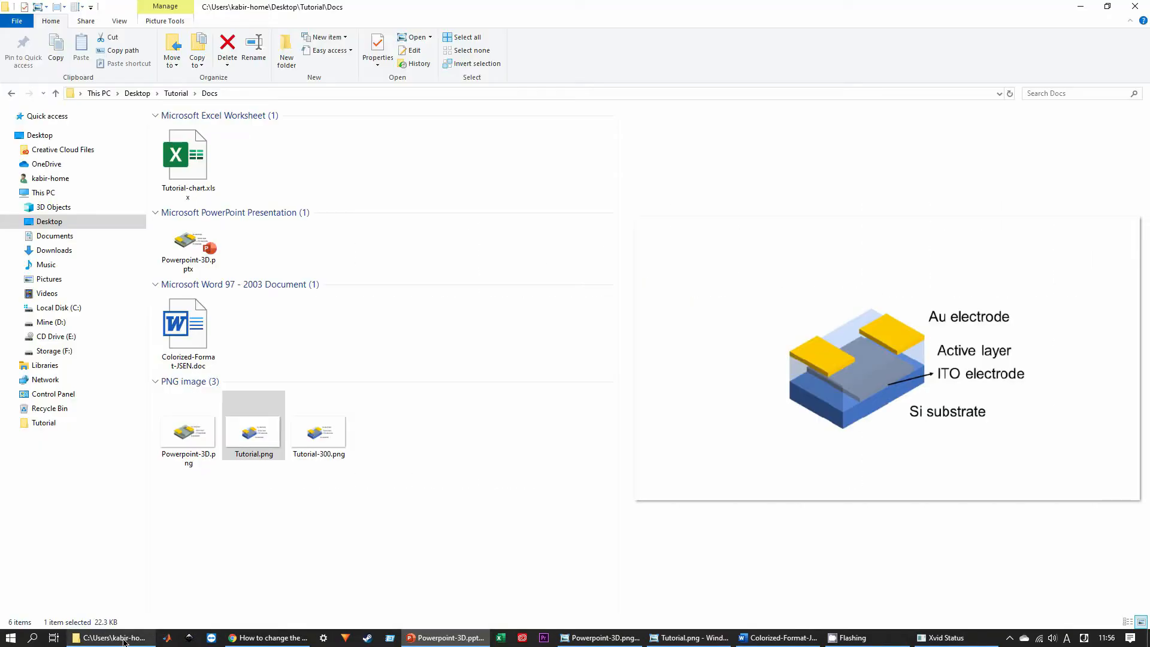
click(460, 469)
click(257, 437)
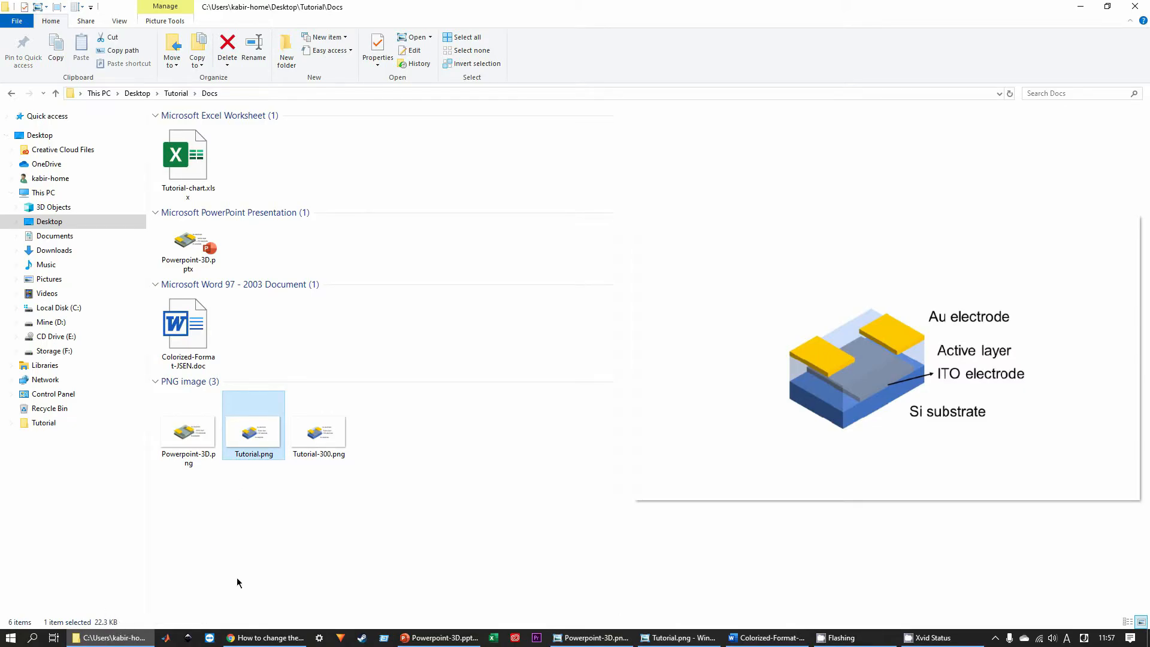
click(324, 436)
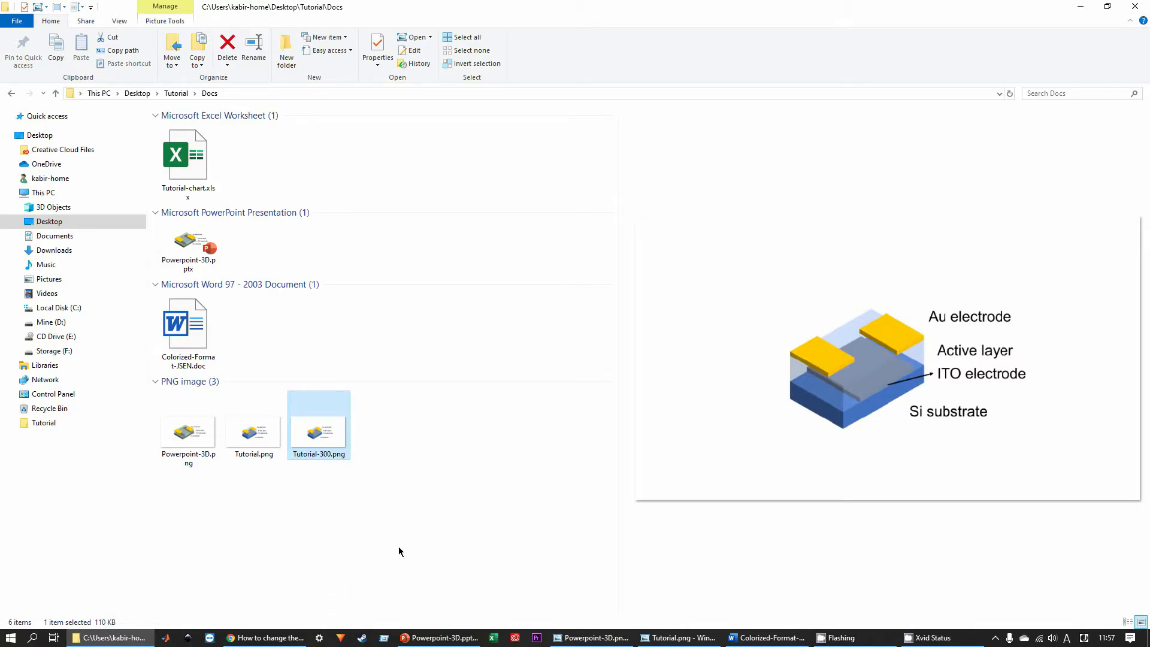
- Open Tutorial-300.png in the photo viewer, check it at actual size and compare it with Tutorial.png
double_click(337, 438)
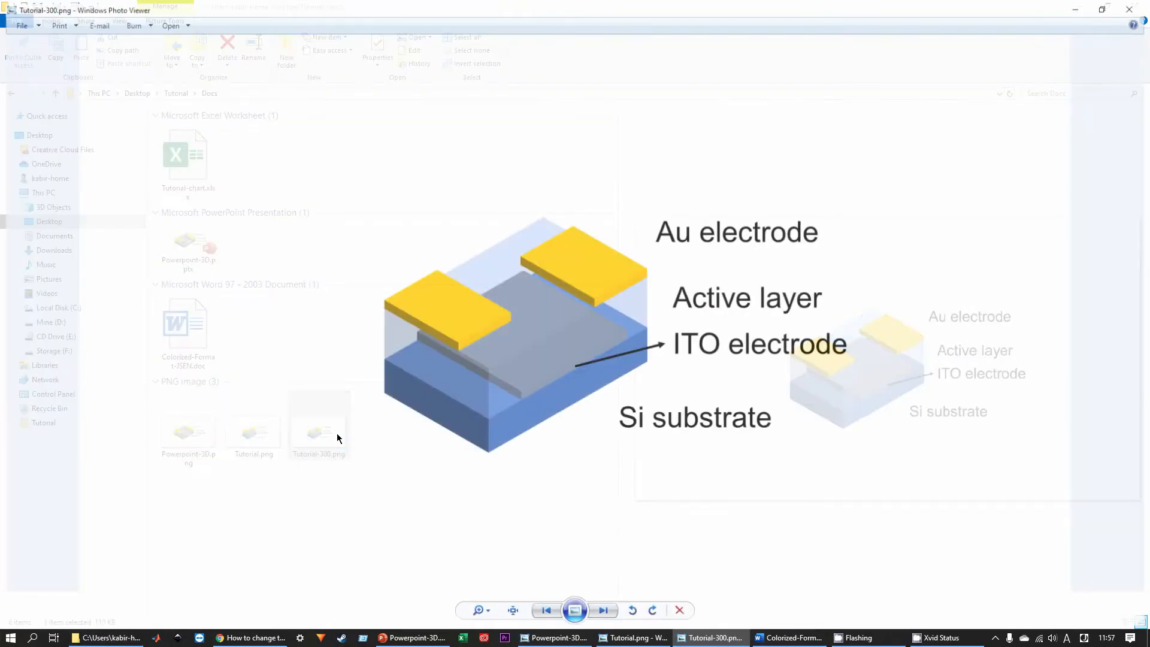
click(512, 613)
click(512, 613)
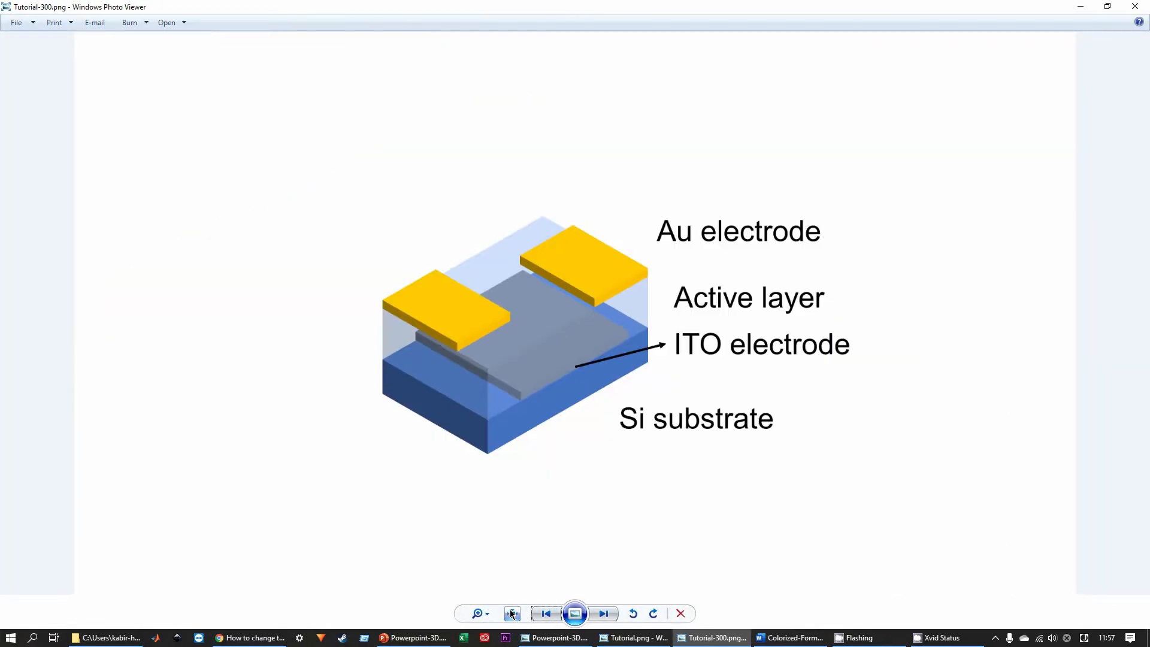
click(512, 613)
click(512, 613)
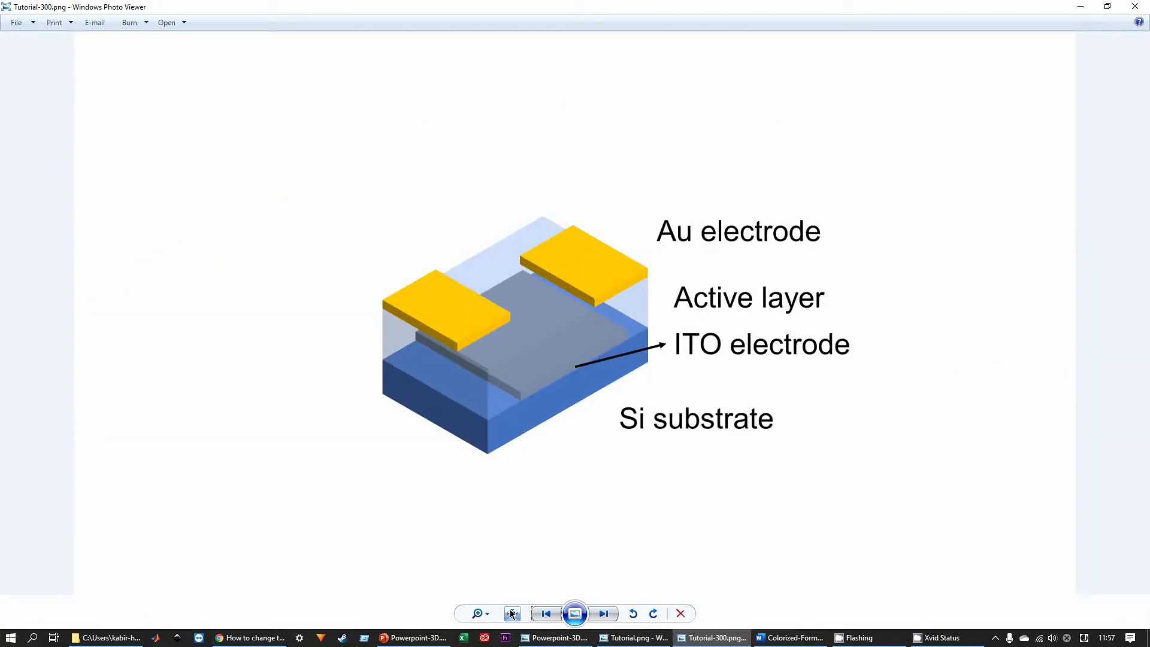
click(547, 613)
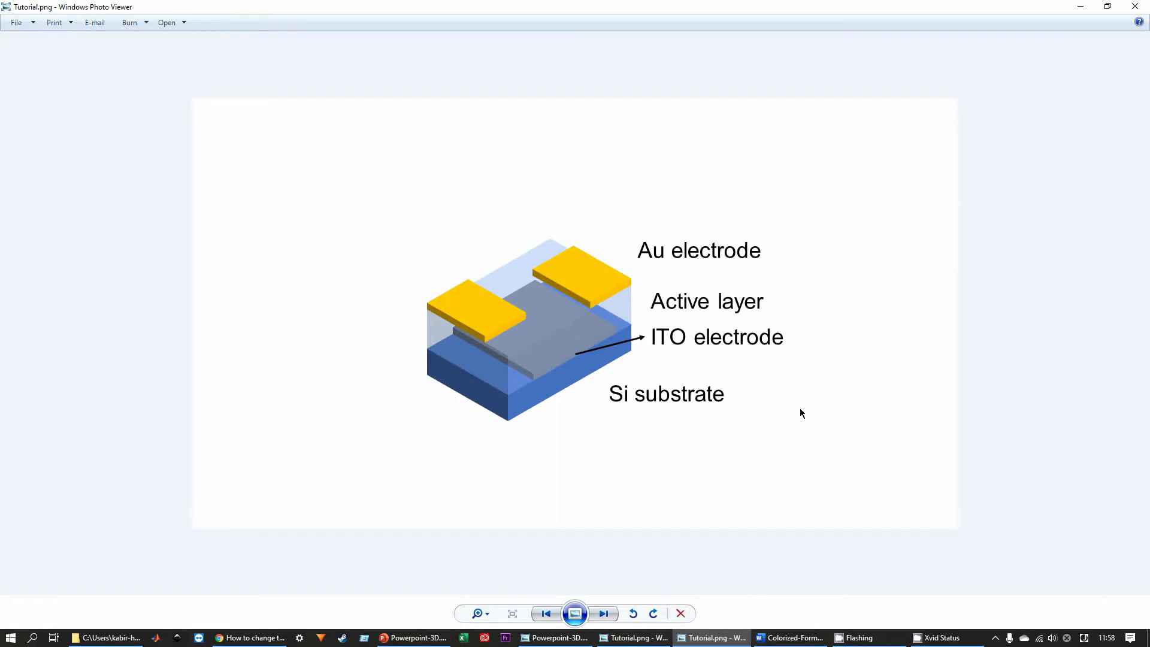
- Switch to the Word document Colorized-Format-JSEN.doc and delete the magnetization graph above the Fig. 1 caption
click(413, 637)
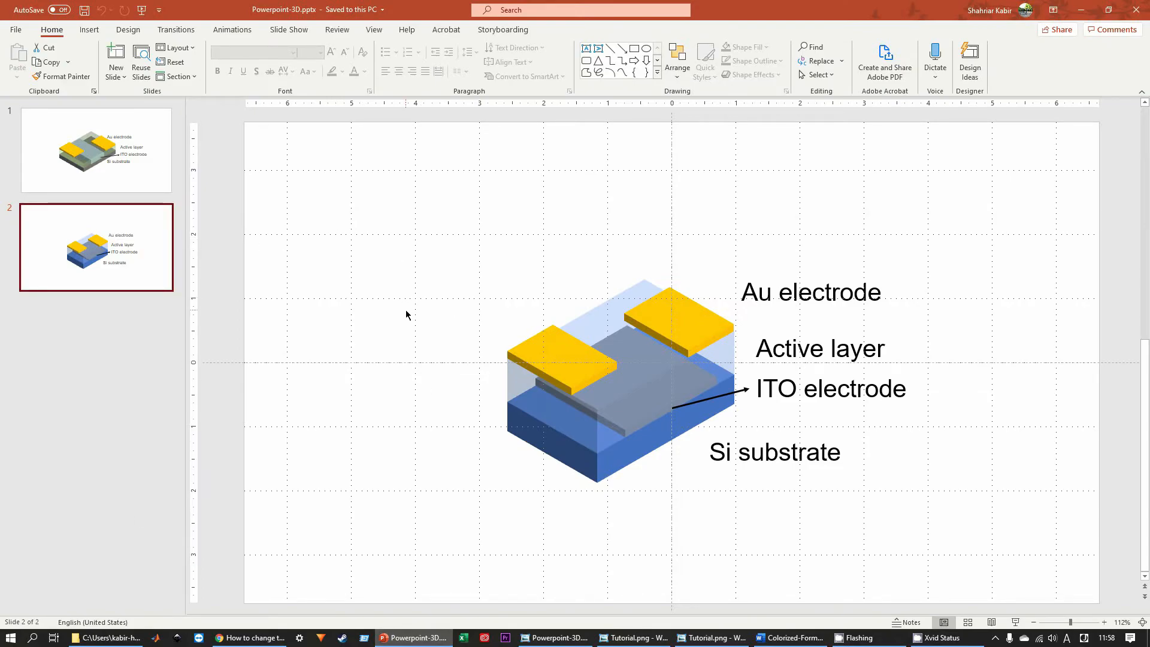
click(786, 638)
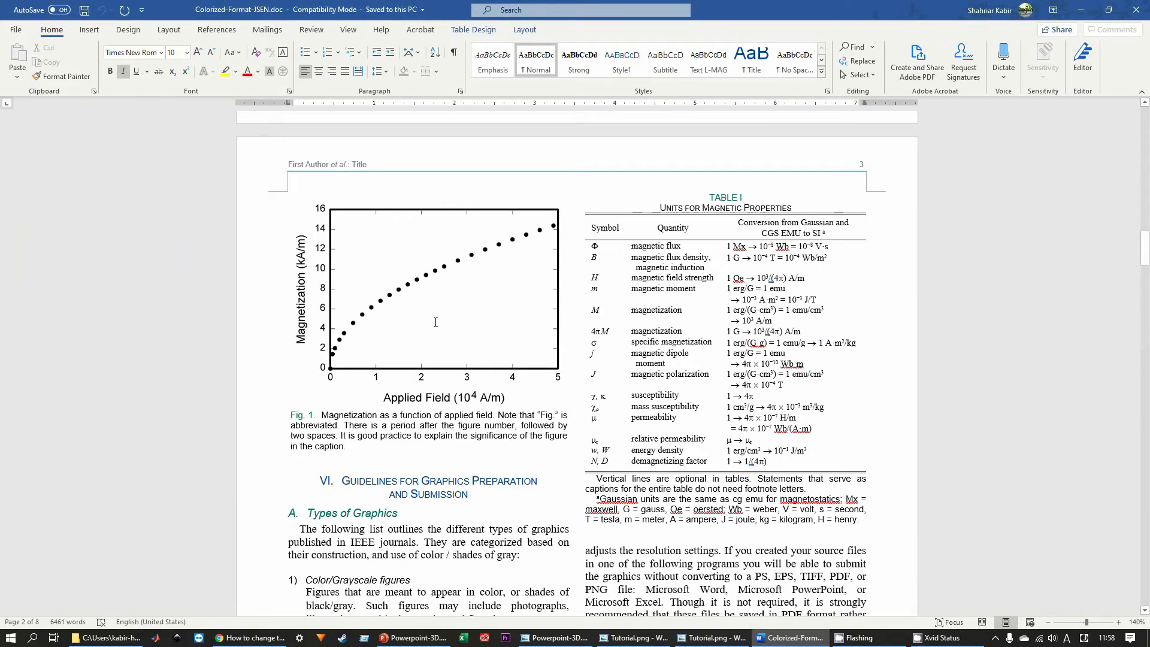
click(435, 322)
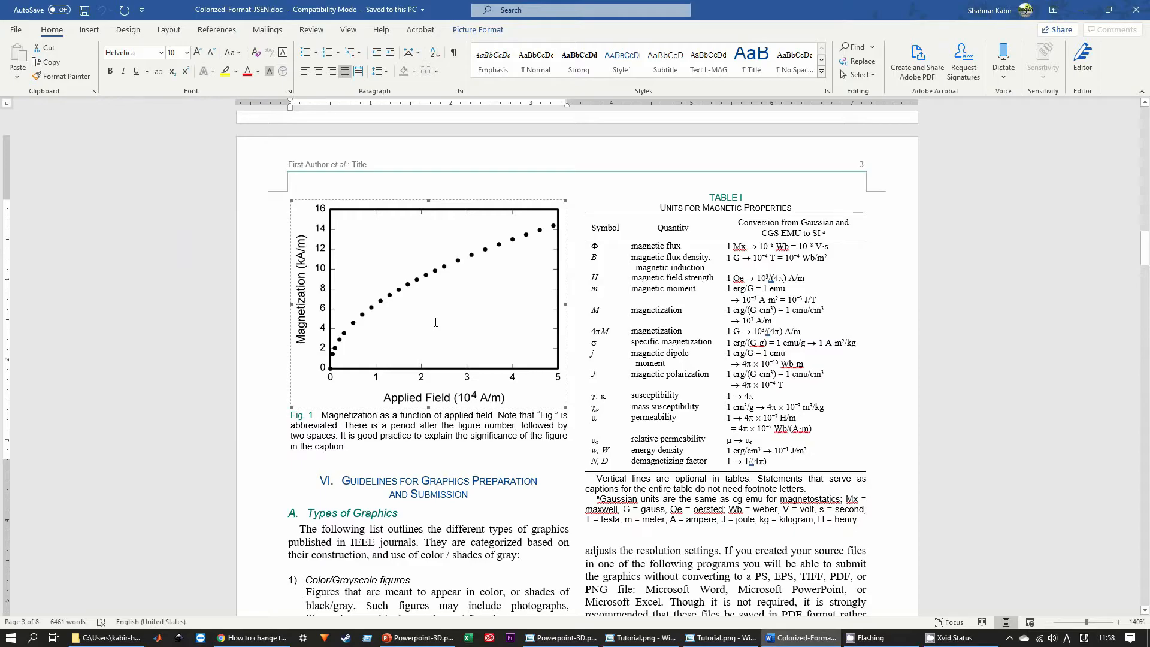
key(Delete)
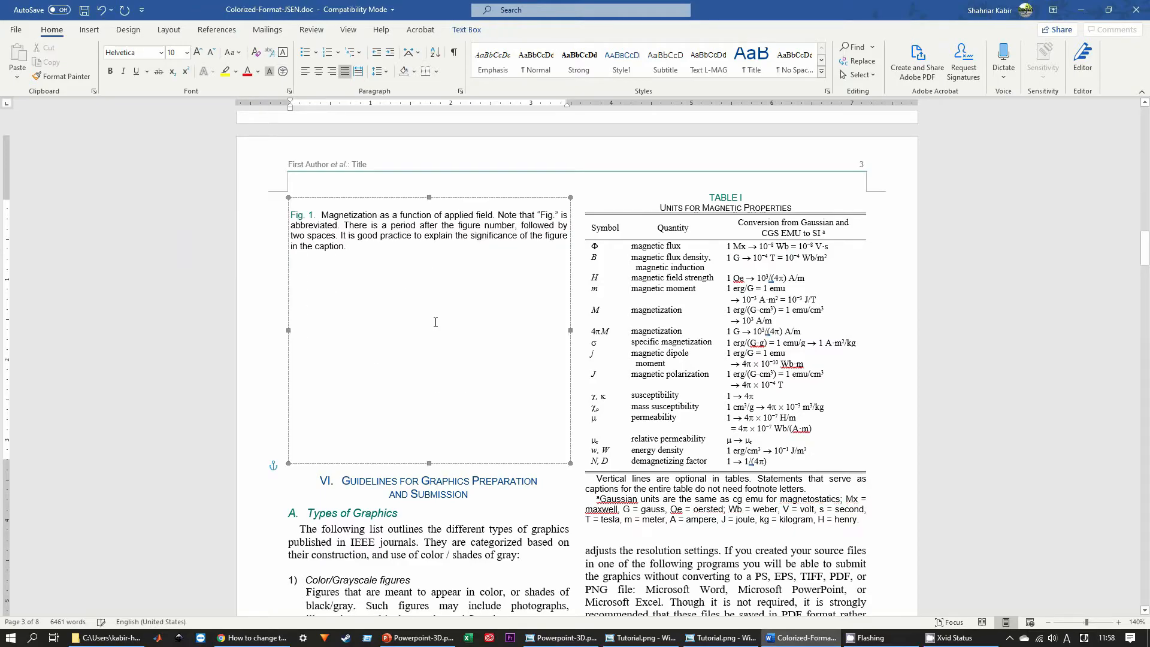
- Copy Tutorial-300.png from the Docs folder and paste it above the Fig. 1 caption in the Word document
click(107, 638)
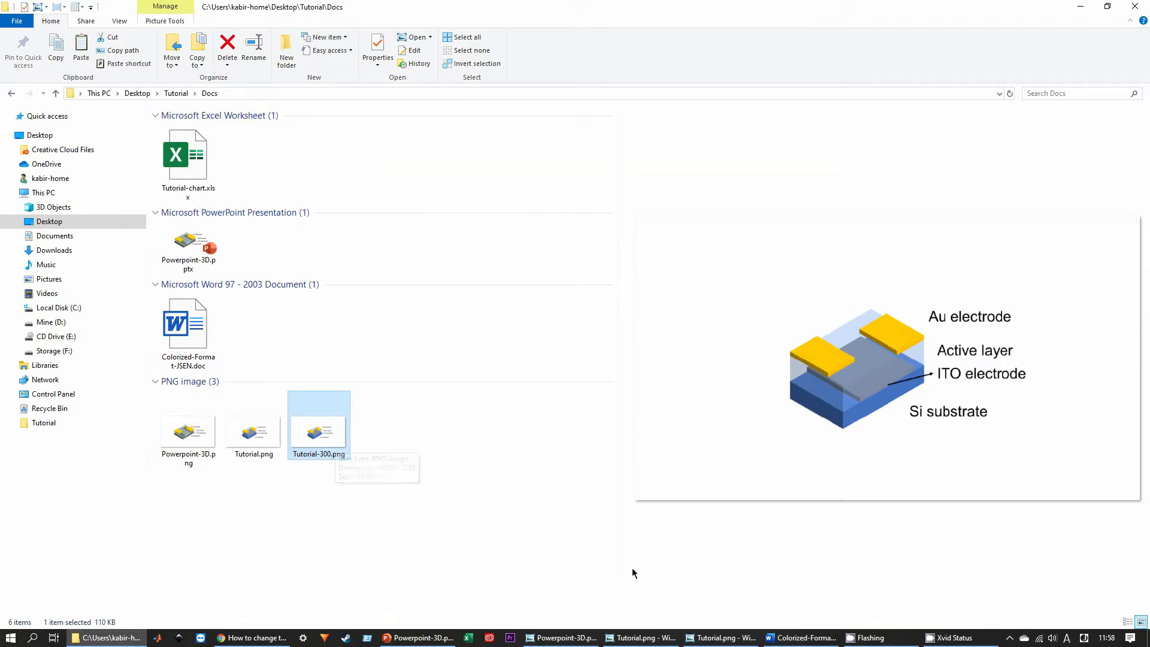
click(804, 638)
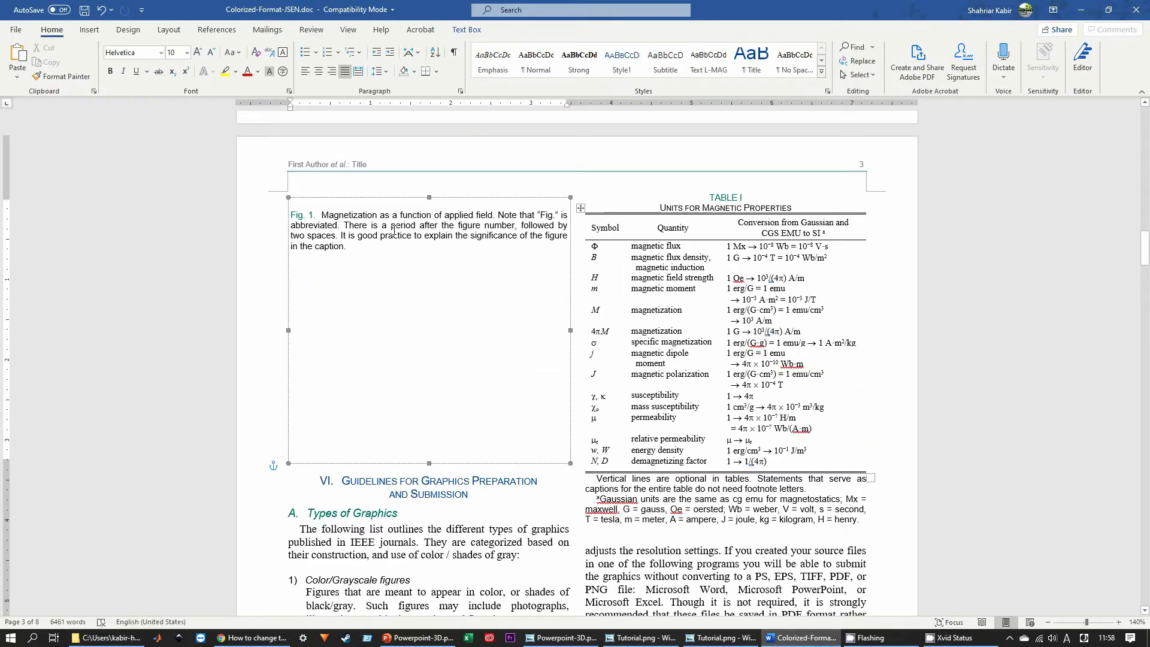
scroll(394, 230, down, 3)
key(ctrl+v)
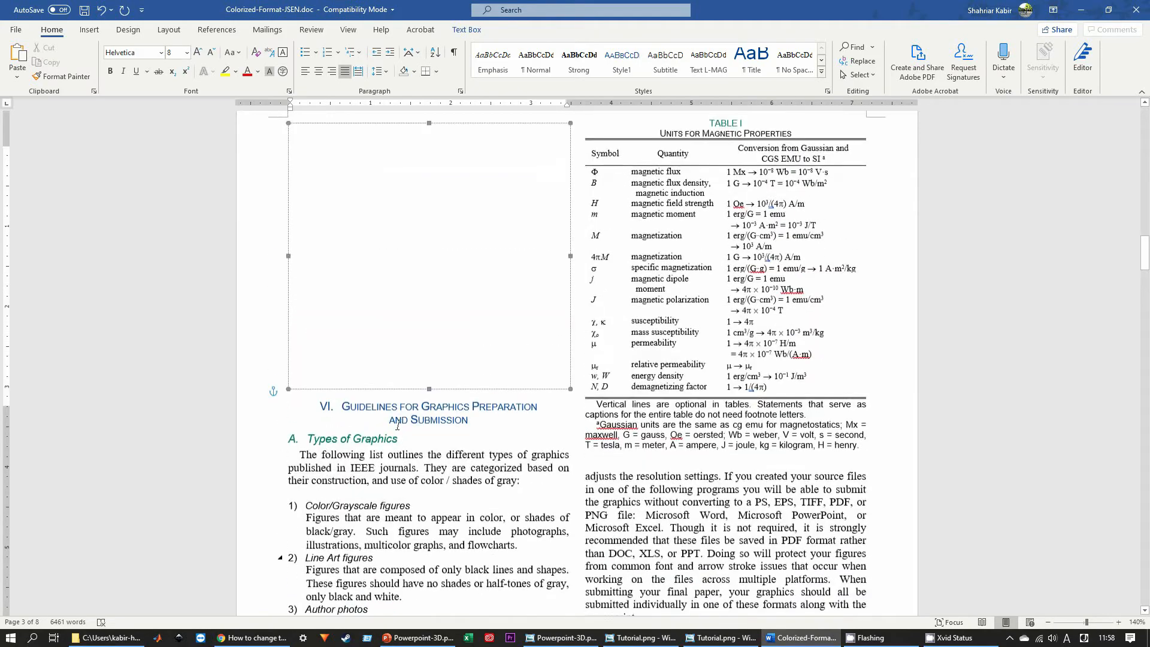
scroll(397, 425, up, 3)
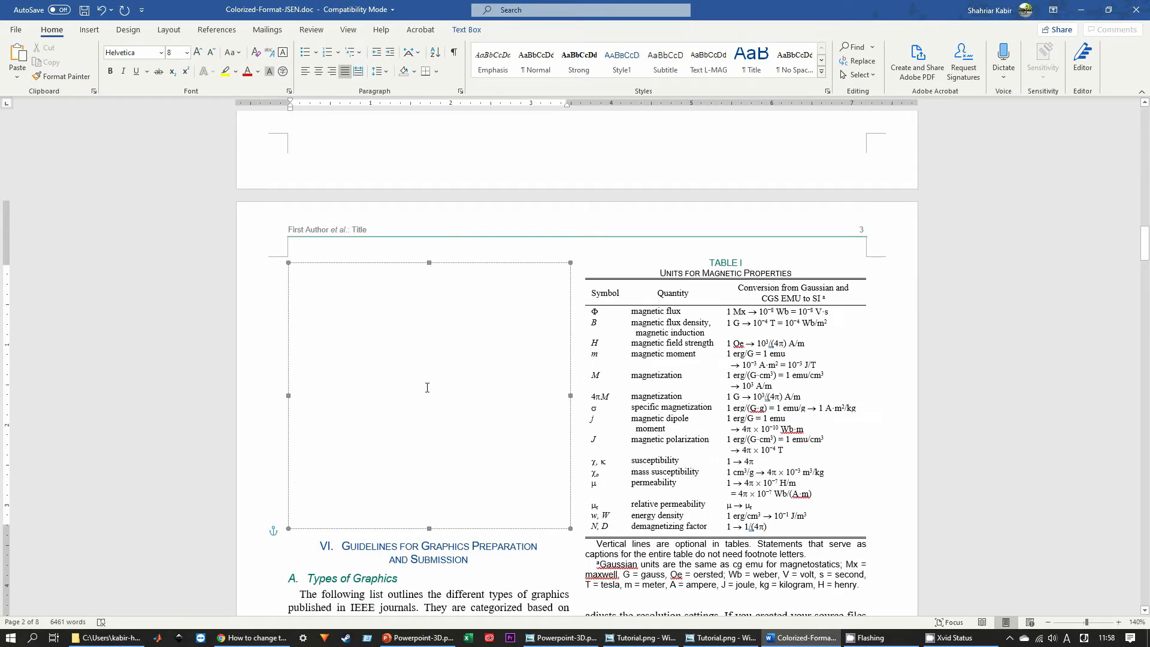
- Set the pasted picture's height to 2", then reduce it to 1.9" with the proportions kept
click(427, 387)
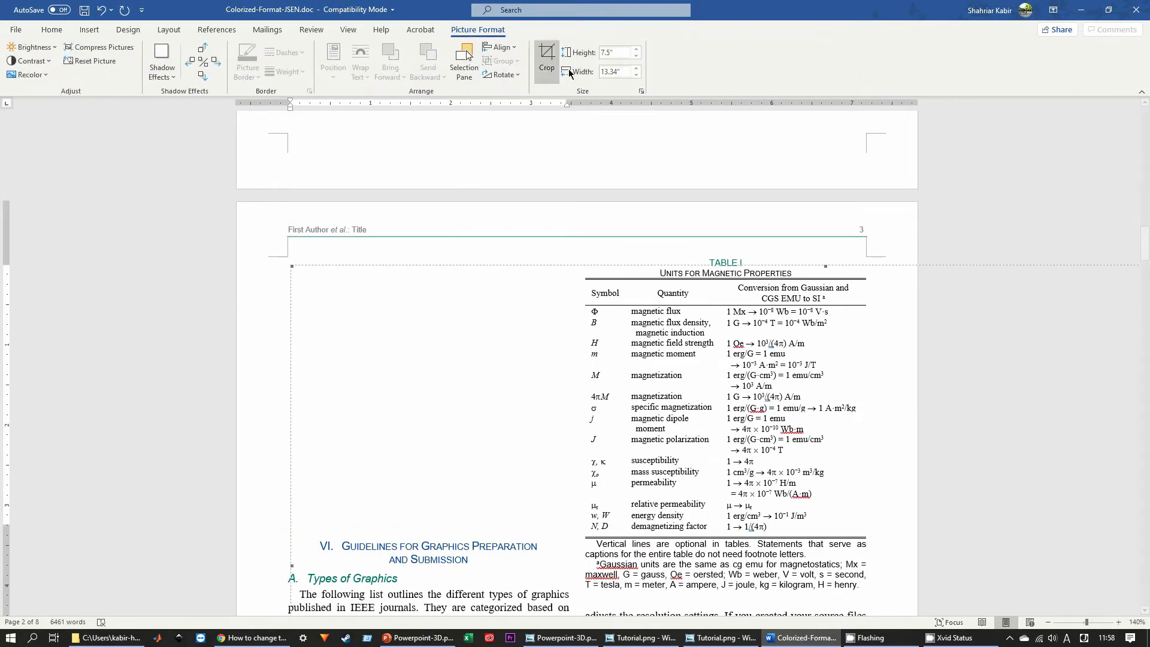
click(614, 52)
text(2)
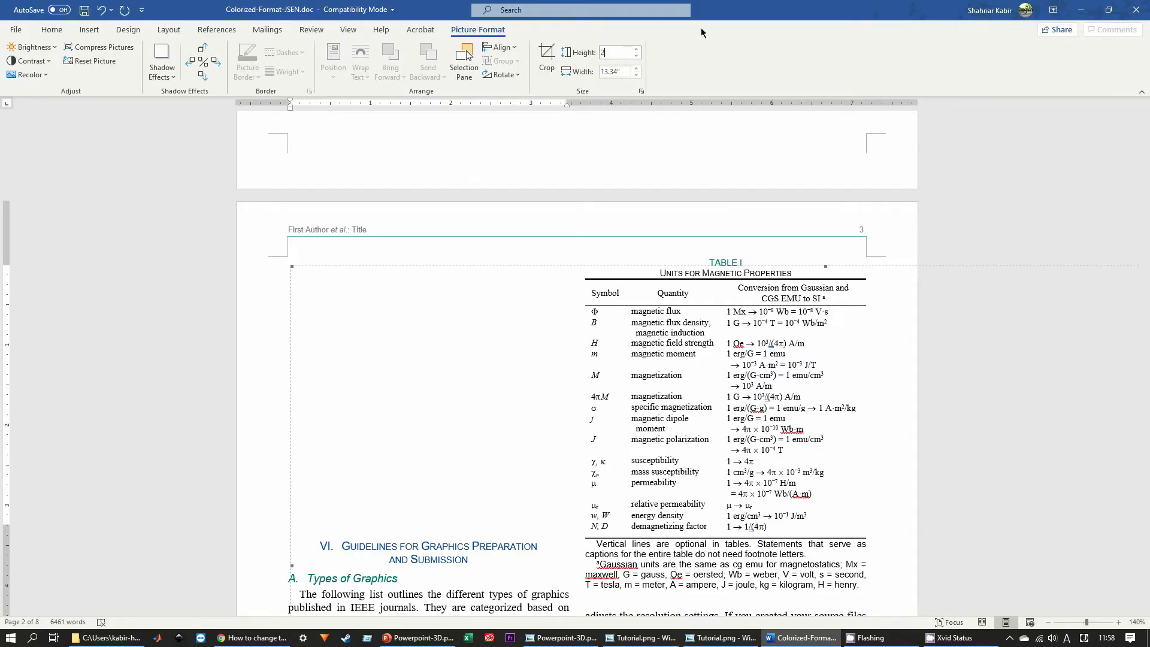
key(Return)
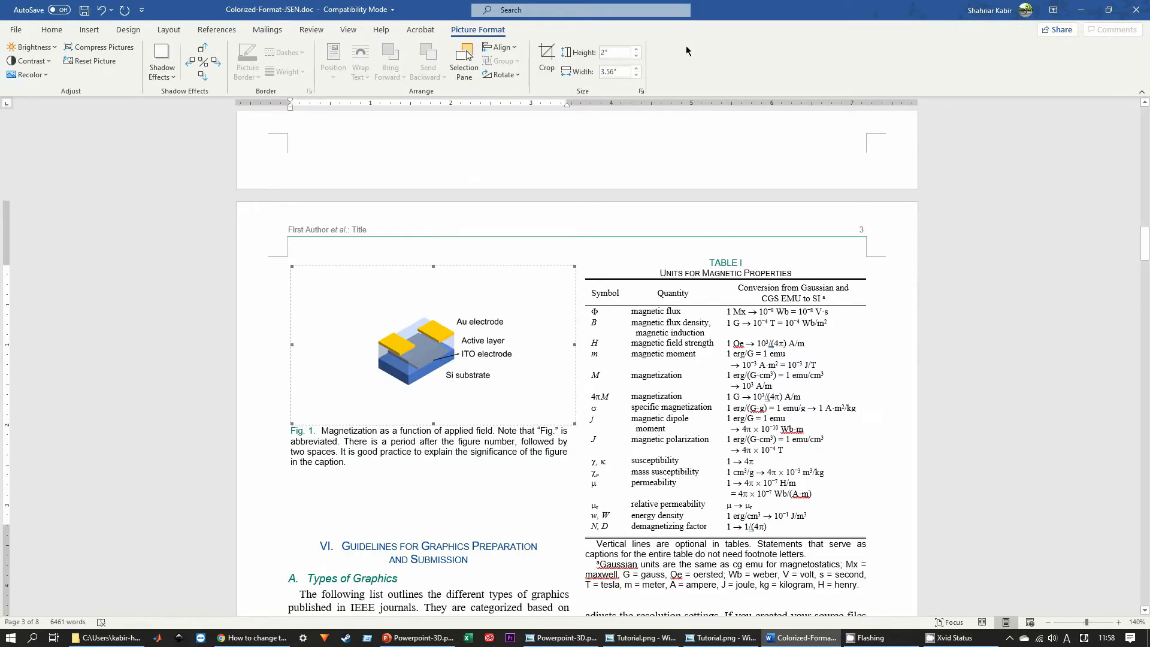
click(636, 56)
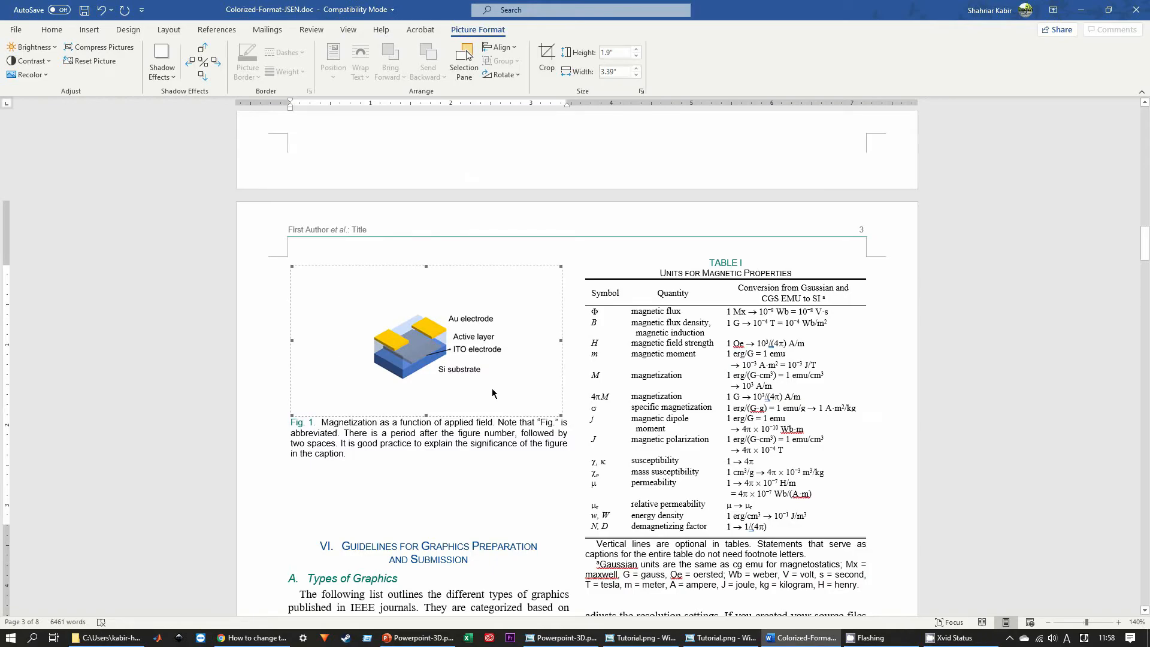
- Start cropping the device schematic picture above the Fig. 1 caption
ctrl+scroll(412, 365, up, 6)
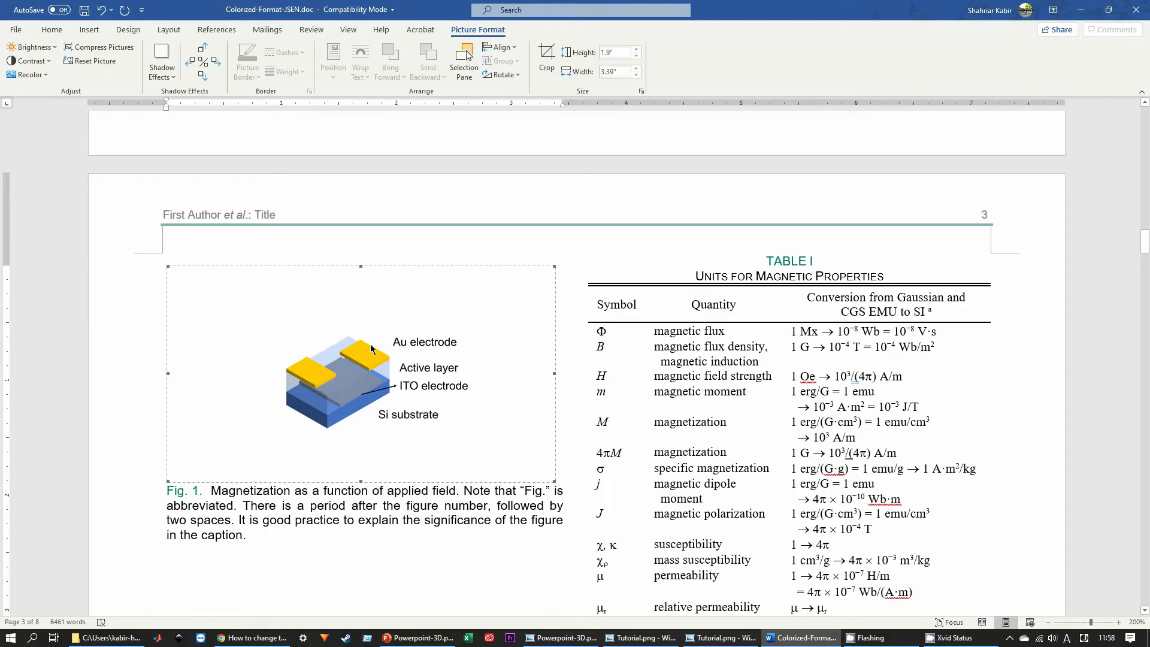
click(544, 50)
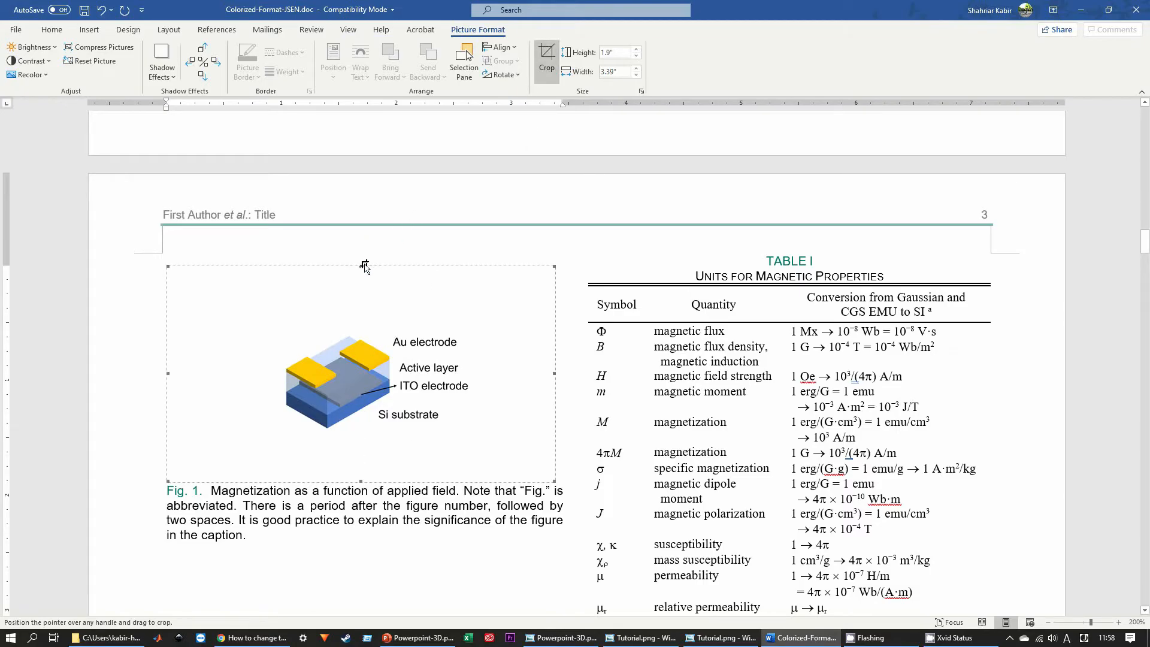